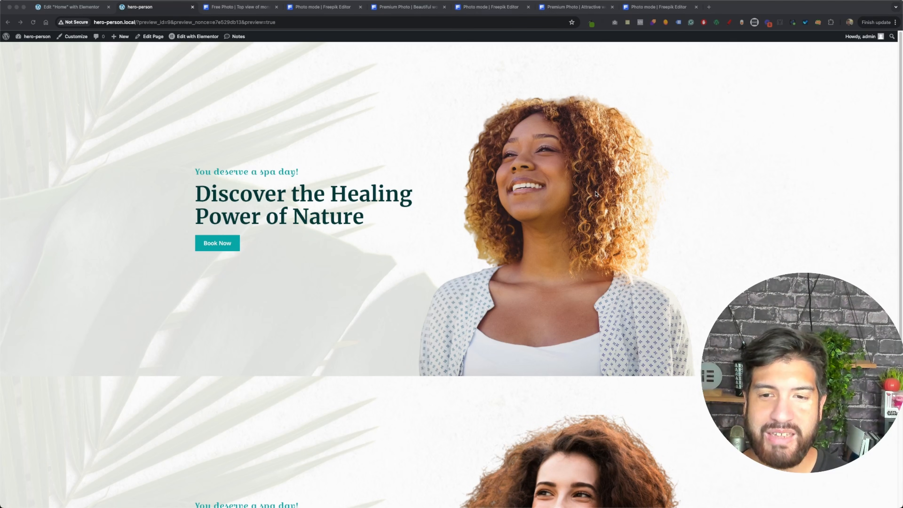
Examine the finished spa hero sections in the page preview and the hero design in Figma, and switch to the browser.
scroll(596, 193, "down", 6)
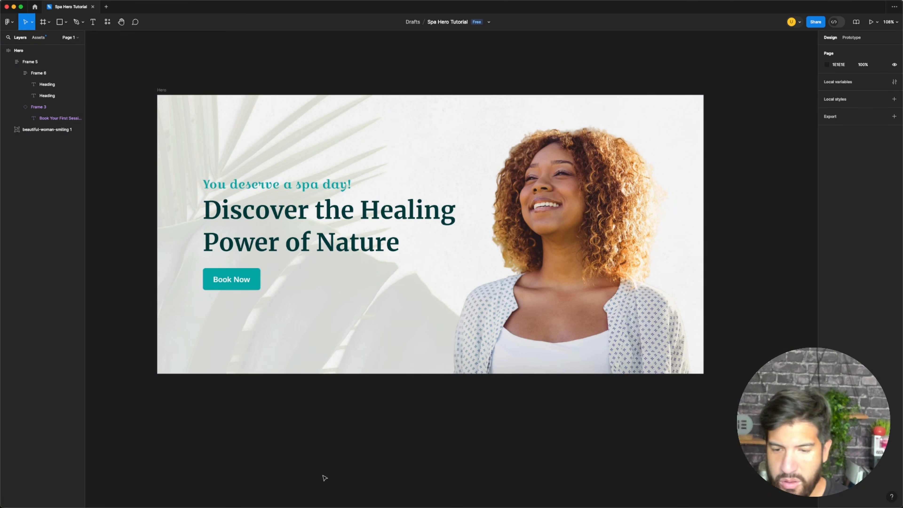
mouse_move(130, 501)
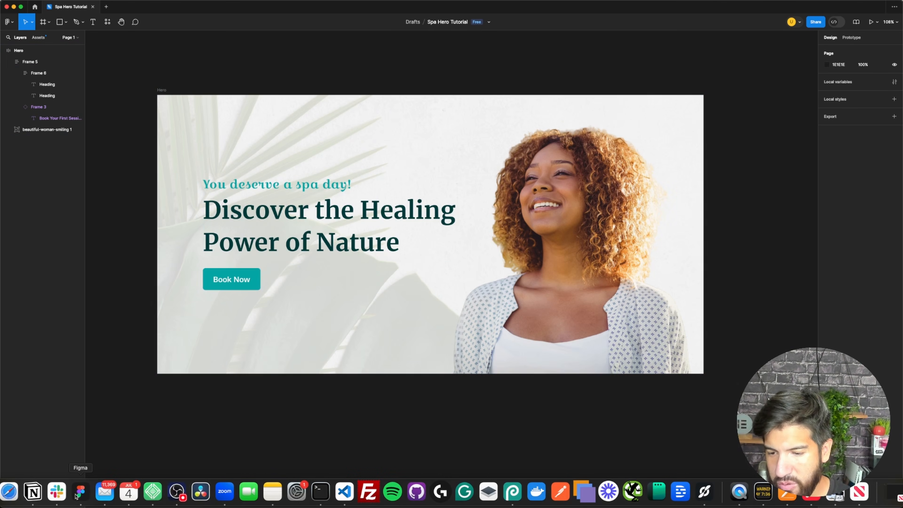
left_click(10, 494)
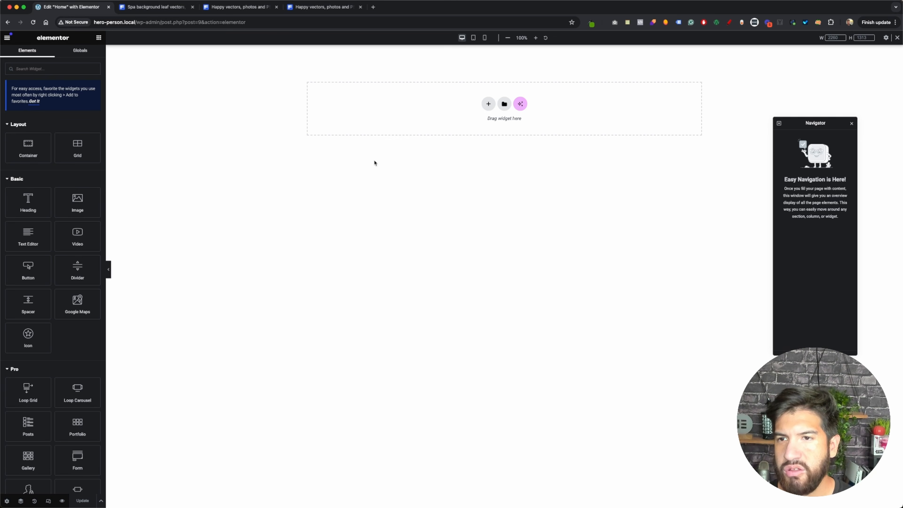
Open the monstera leaf photo with grey copy space from Freepik's "spa background leaf" results in the online image editor.
left_click(155, 10)
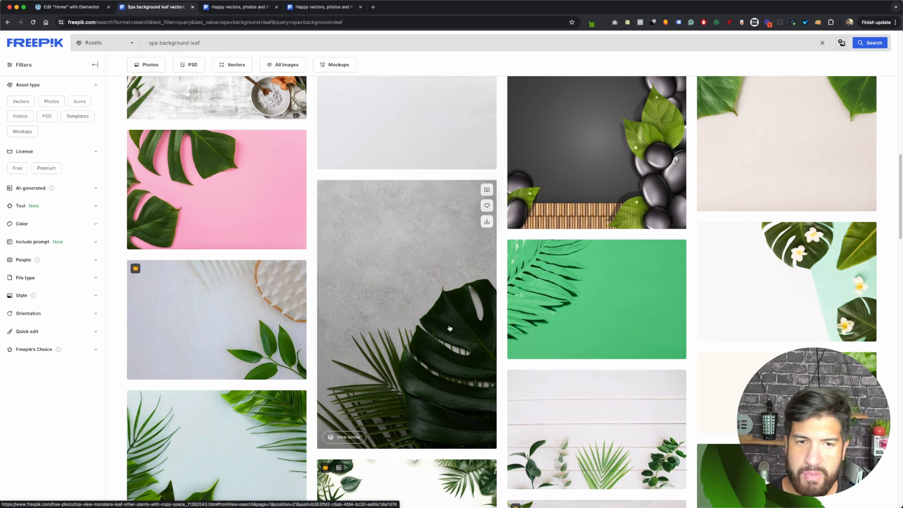
left_click(420, 316)
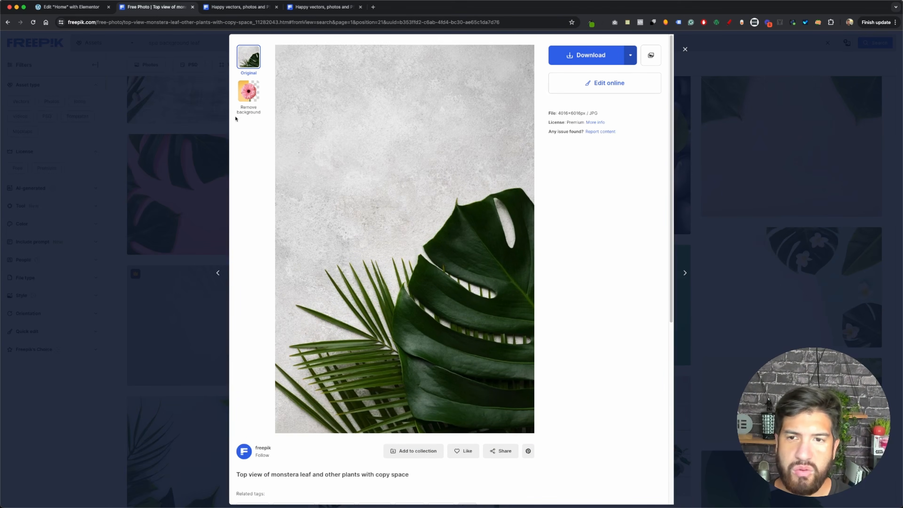
left_click(606, 86)
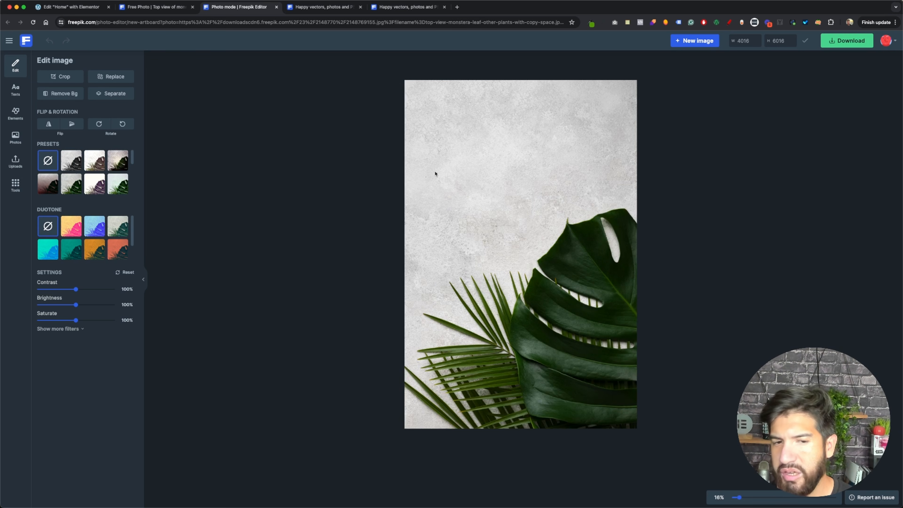
Rotate the leaf photo 90° clockwise into landscape orientation and show its download options.
left_click(106, 128)
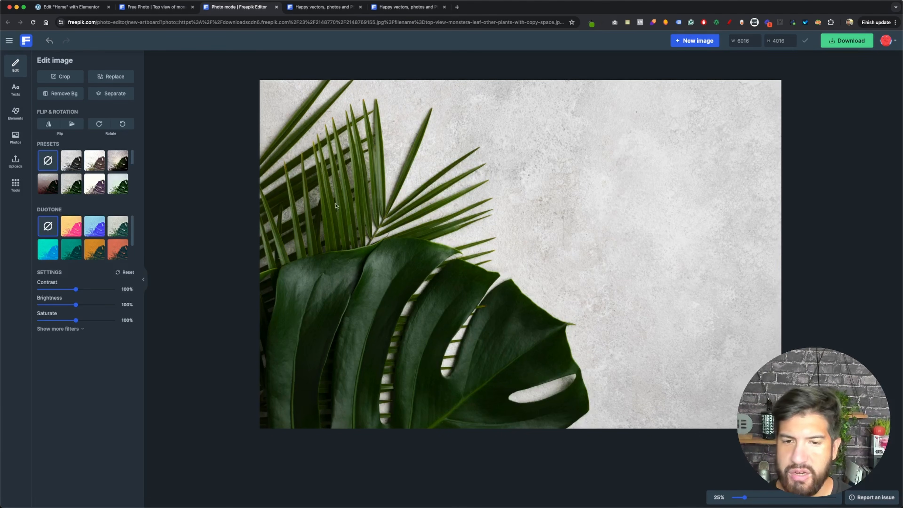
left_click(845, 45)
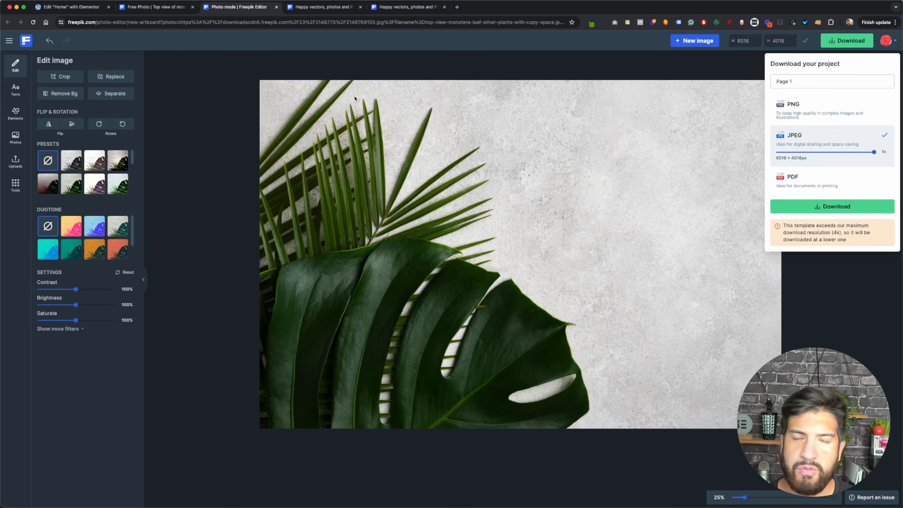
Find the "Beautiful woman smiling" photo in the "happy" search results and open its original version in the online image editor.
left_click(312, 8)
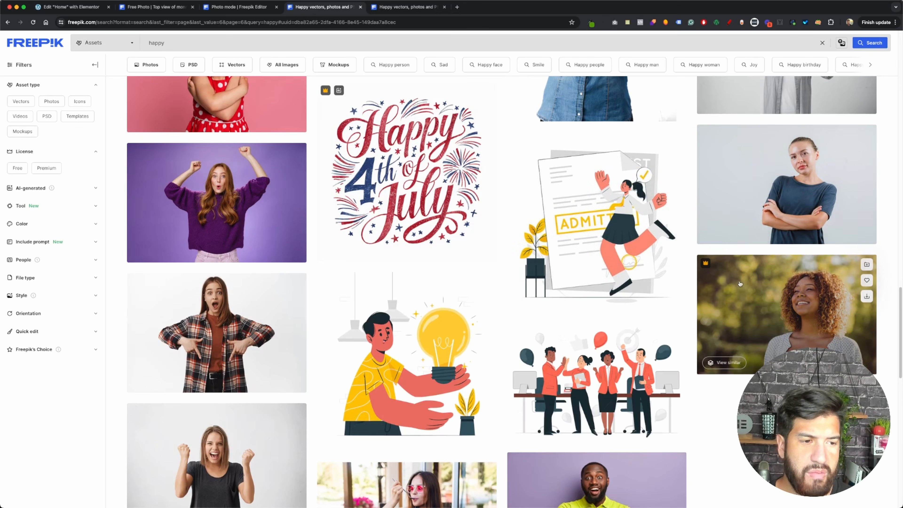
scroll(786, 251, "down", 2)
left_click(786, 251)
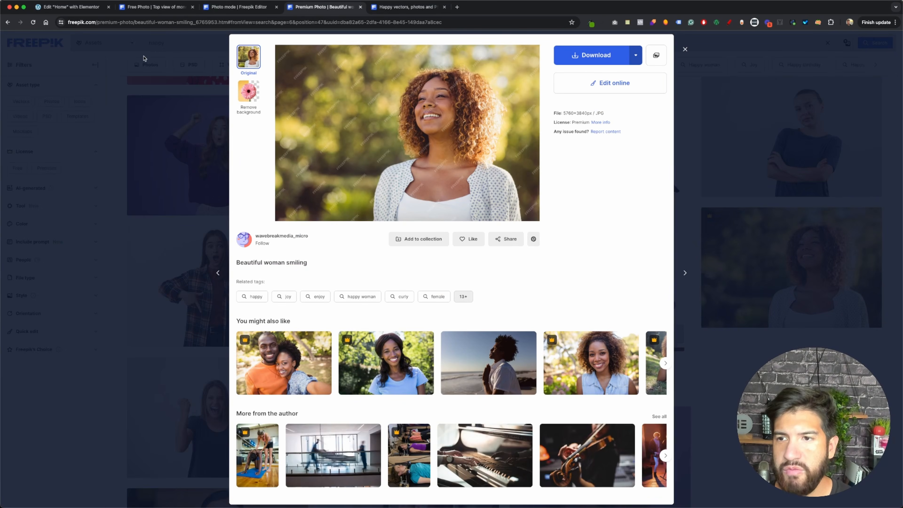
left_click(249, 93)
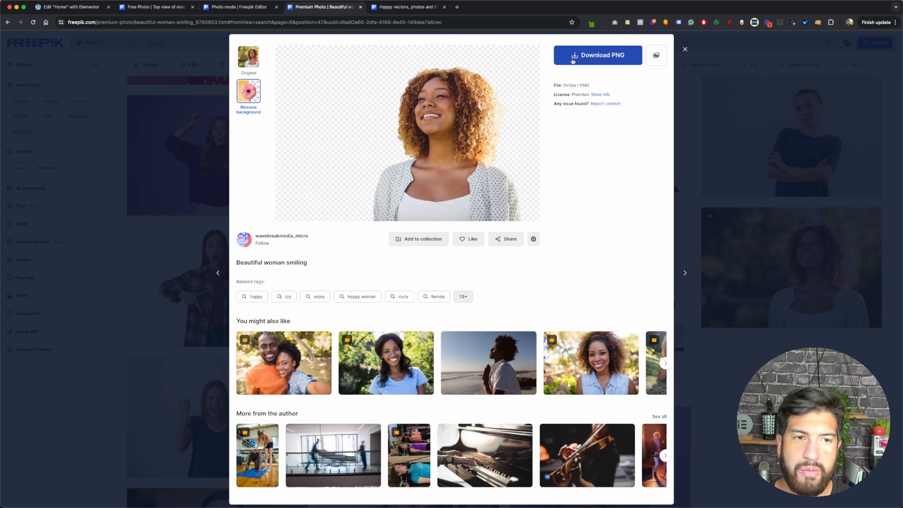
left_click(249, 62)
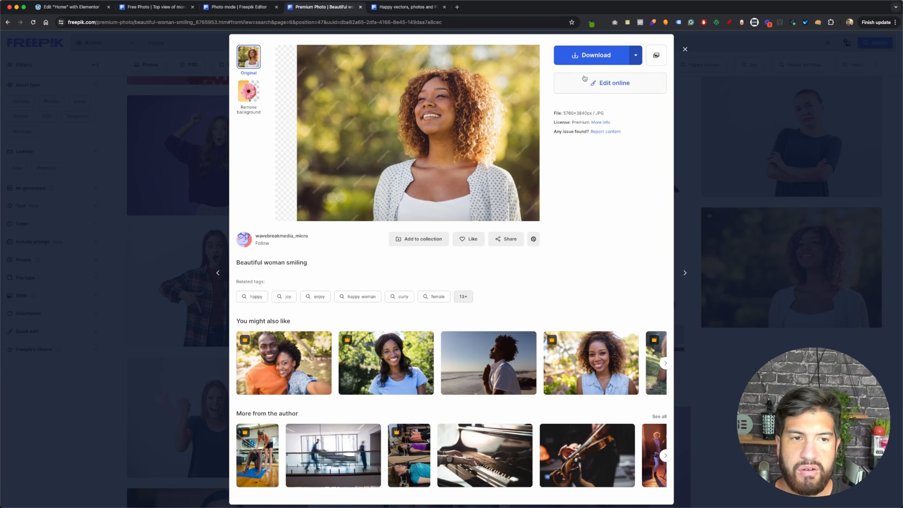
left_click(599, 86)
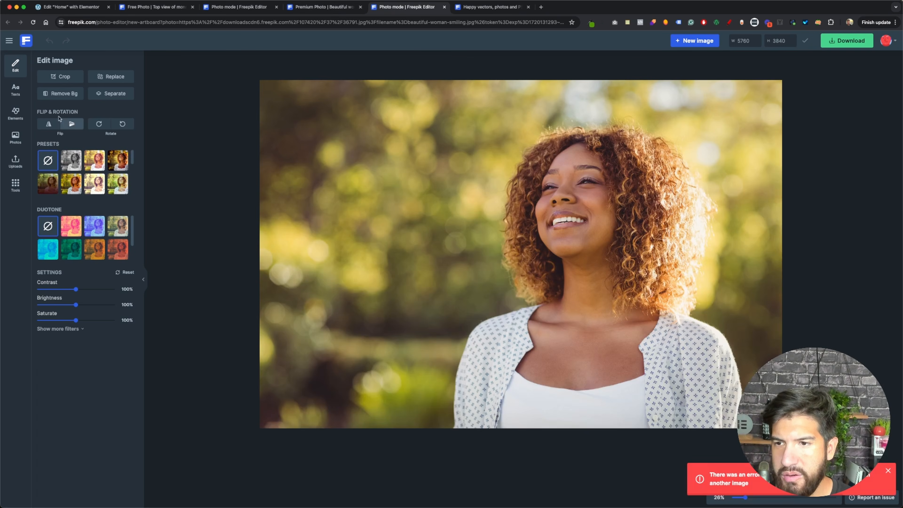
Remove the photo's background and crop both sides and the top around the woman to about 3634 × 3615 px.
left_click(55, 95)
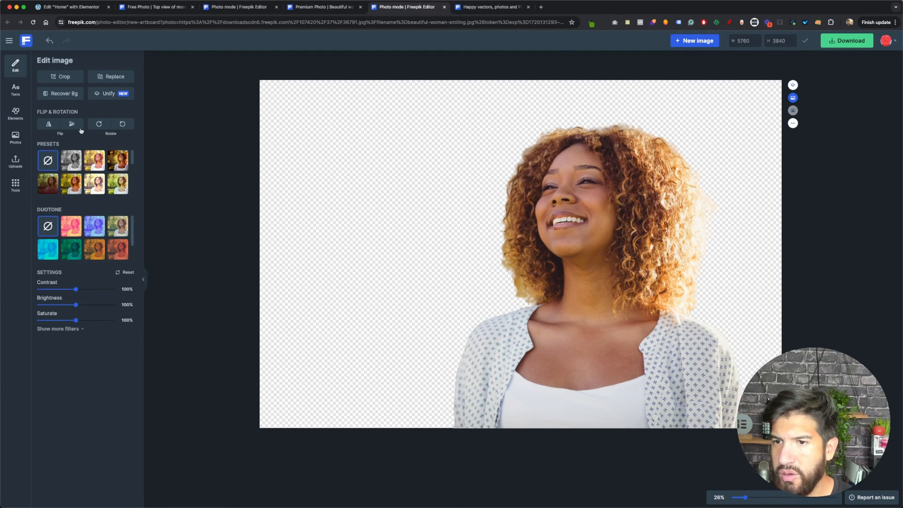
left_click(78, 82)
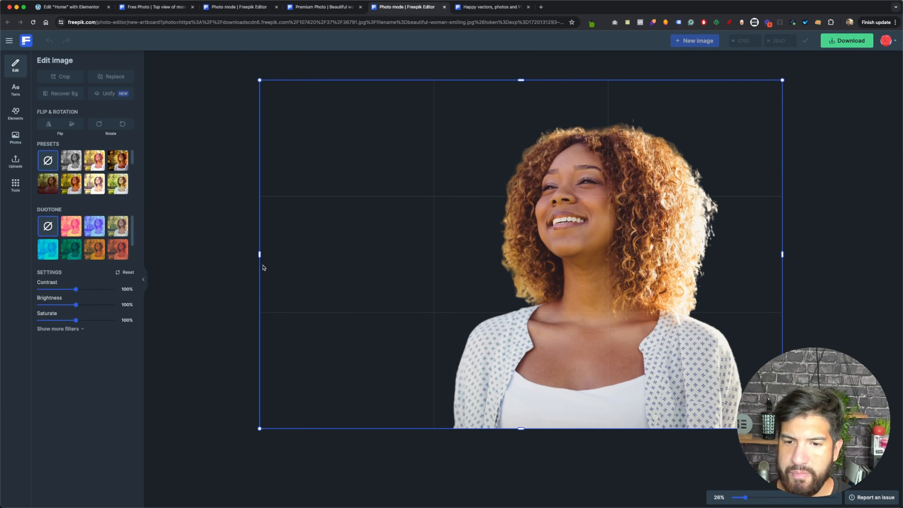
left_click_drag(260, 254, 433, 254)
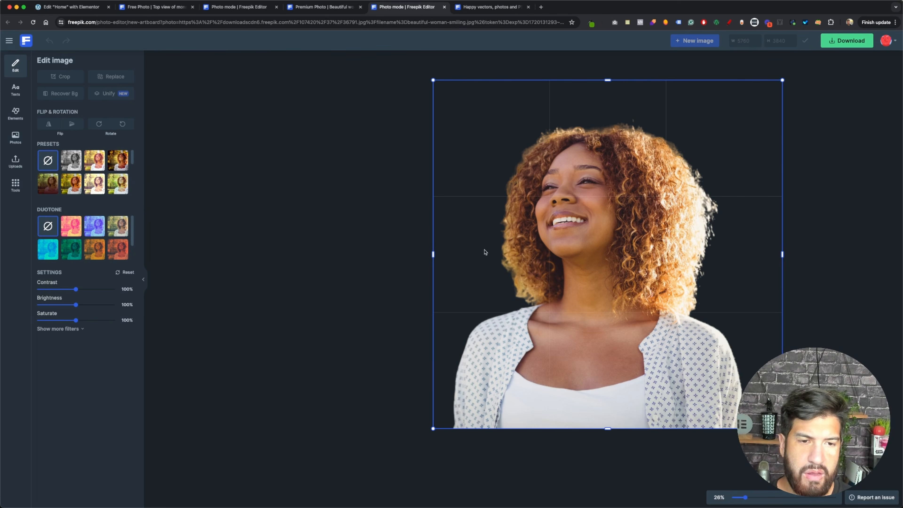
left_click_drag(784, 255, 763, 255)
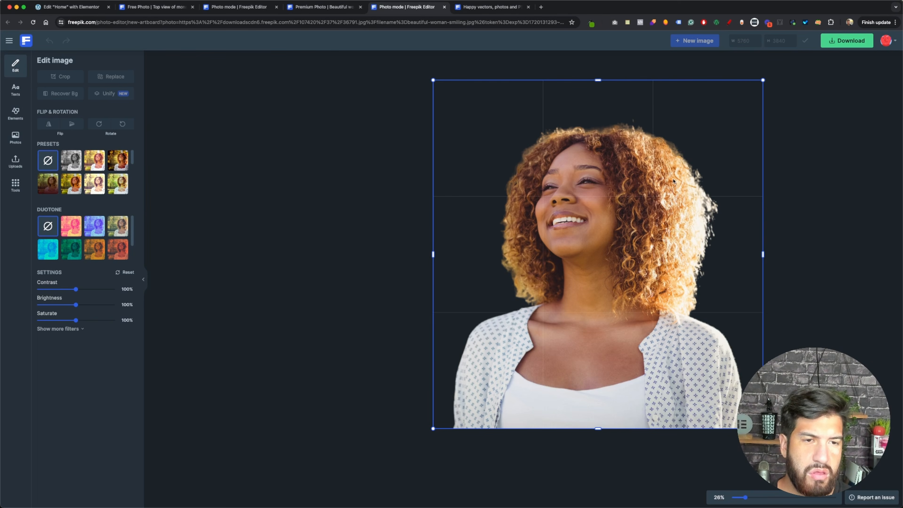
left_click_drag(599, 81, 611, 101)
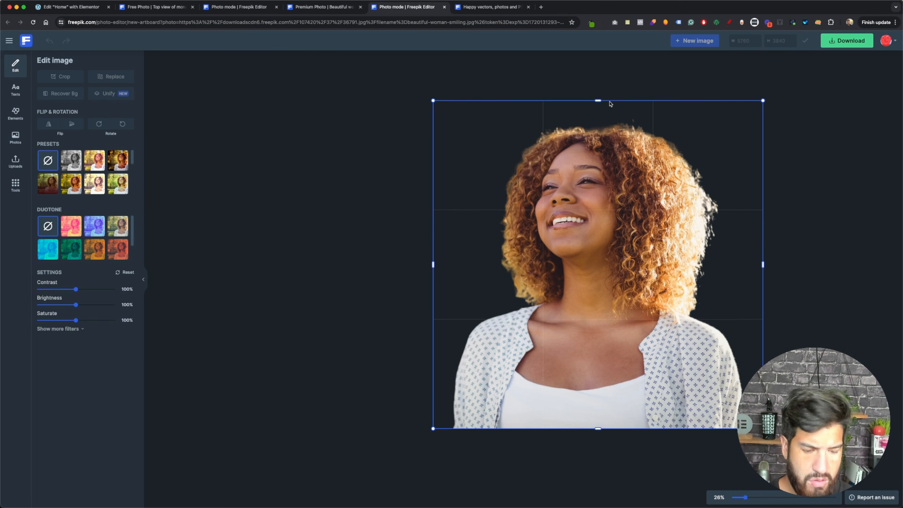
key("Return")
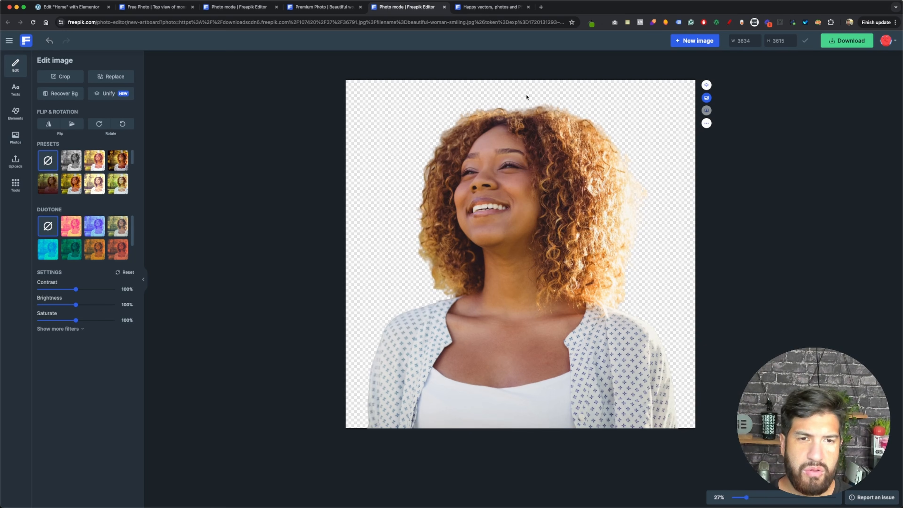
Crop the empty area above her hair further, to about 3634 × 3472 px, and show the image's download options.
left_click(61, 78)
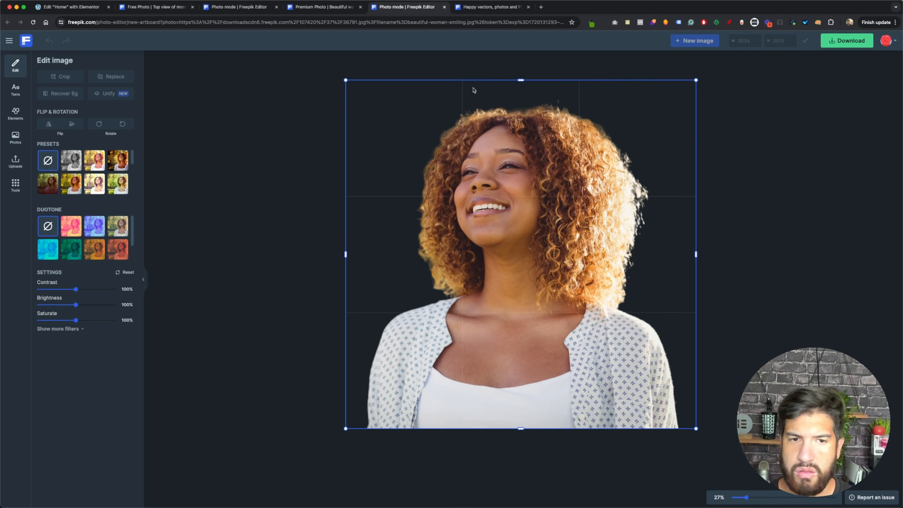
left_click_drag(521, 80, 523, 98)
key("Return")
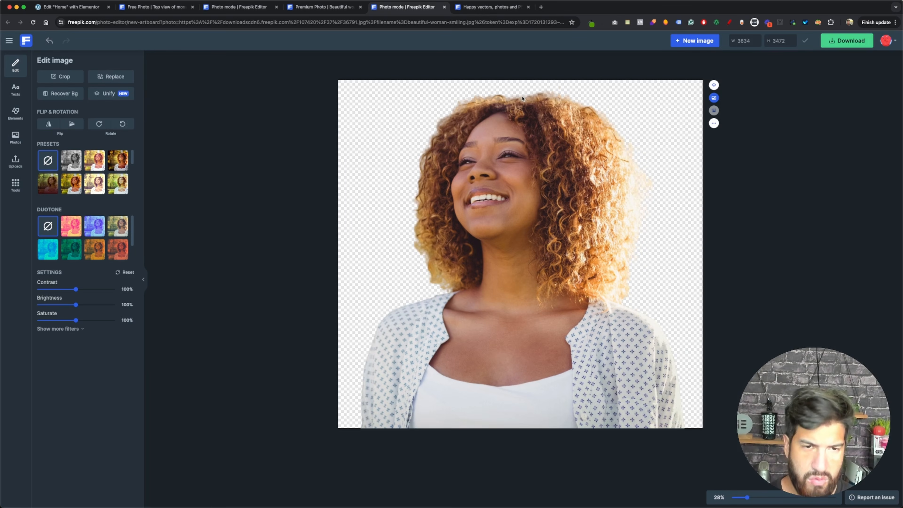
left_click(836, 41)
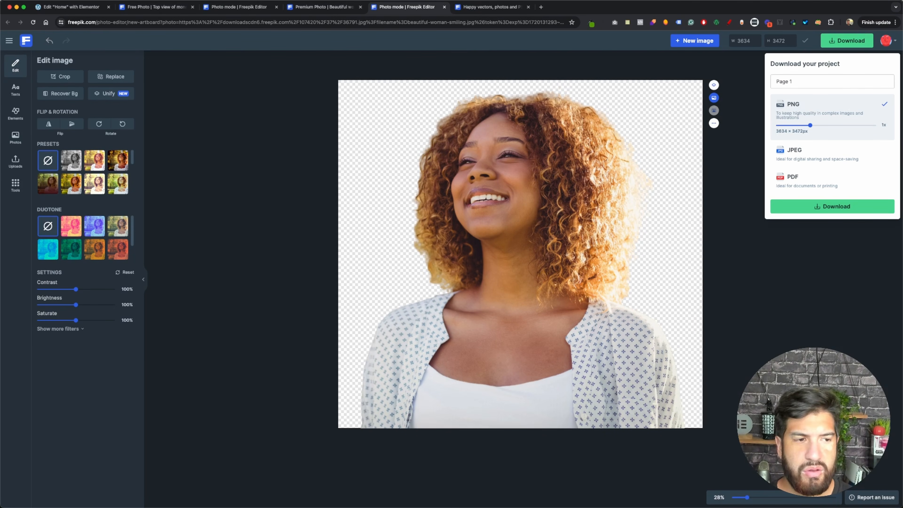
Open the photo of the laughing woman holding a straw hat from the other "happy" results in the online image editor.
left_click(482, 9)
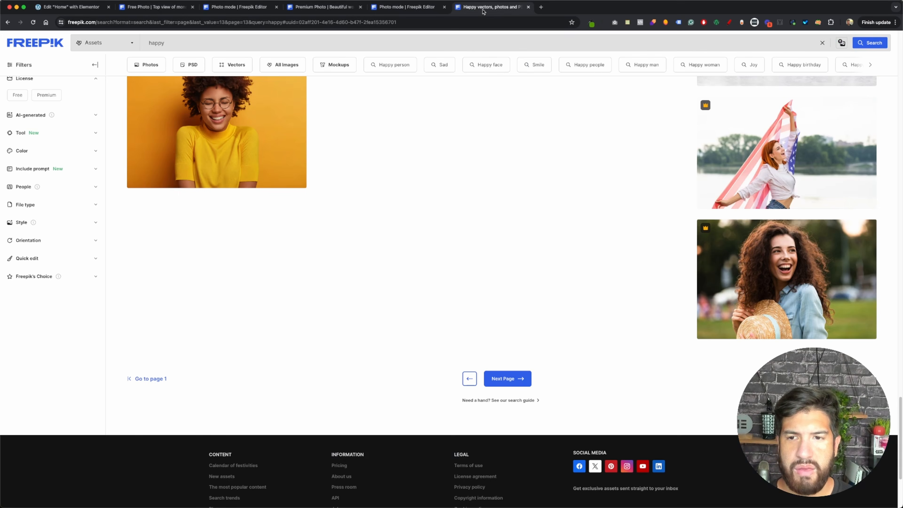
left_click(788, 289)
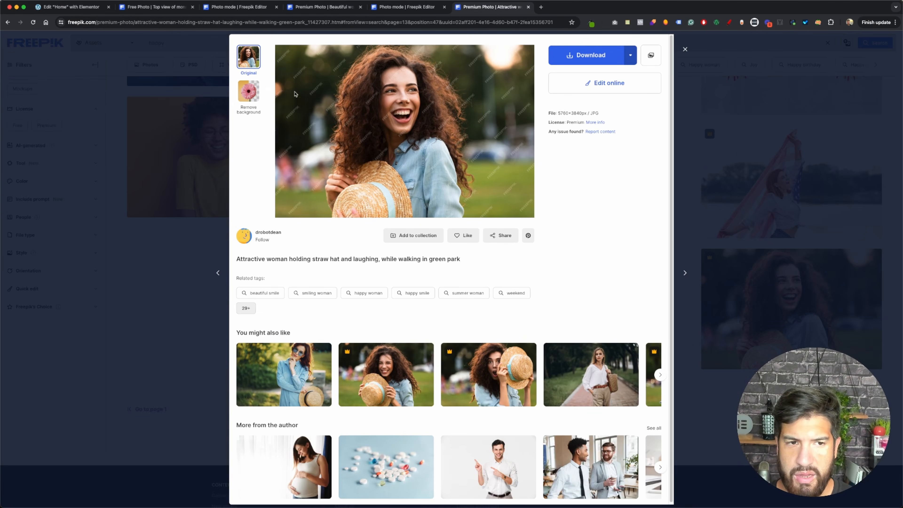
left_click(611, 88)
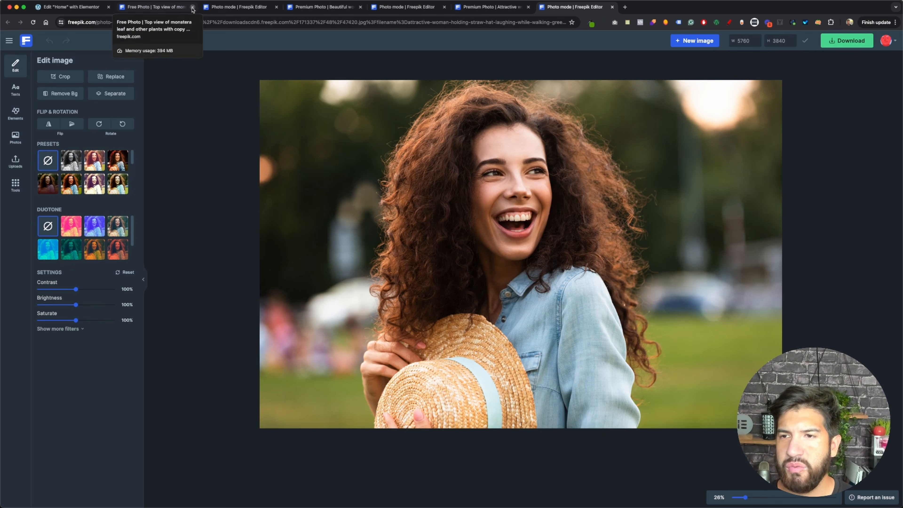
Switch to the Elementor editor for the Home page and add a single Flexbox container with a horizontal row structure.
left_click(71, 7)
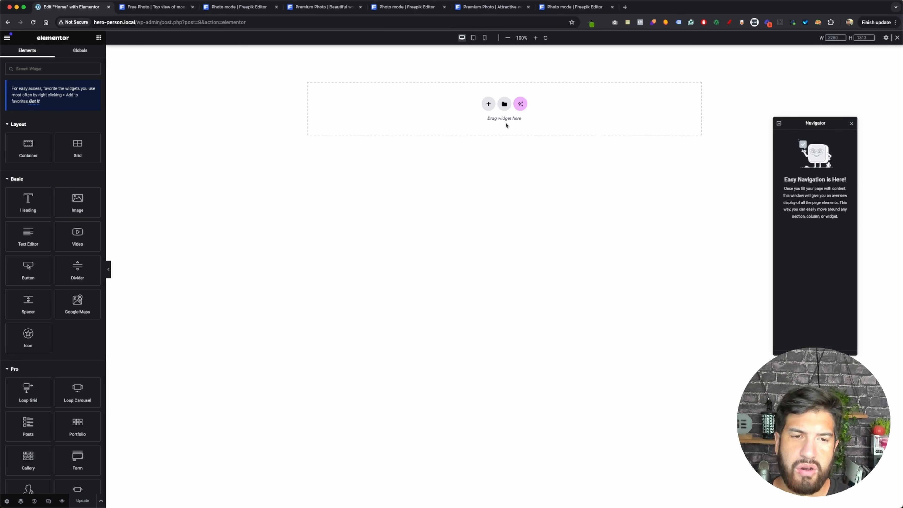
left_click(489, 104)
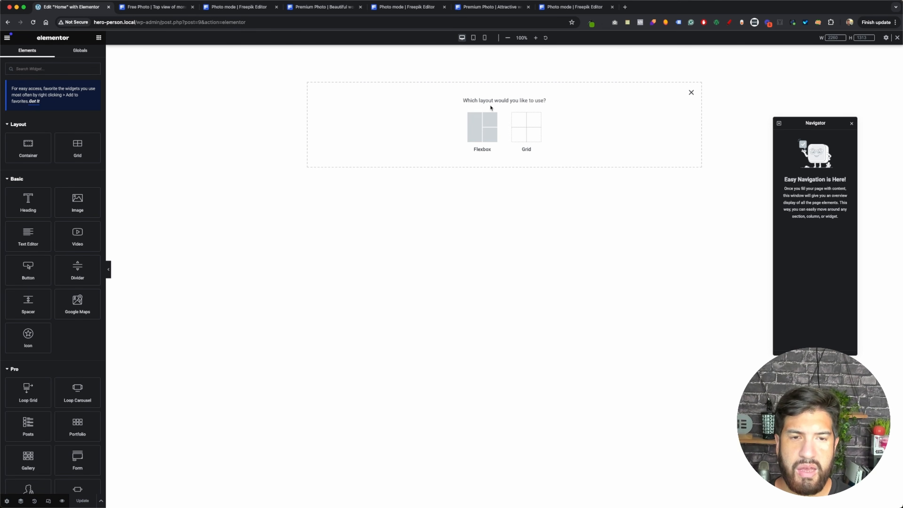
left_click(487, 134)
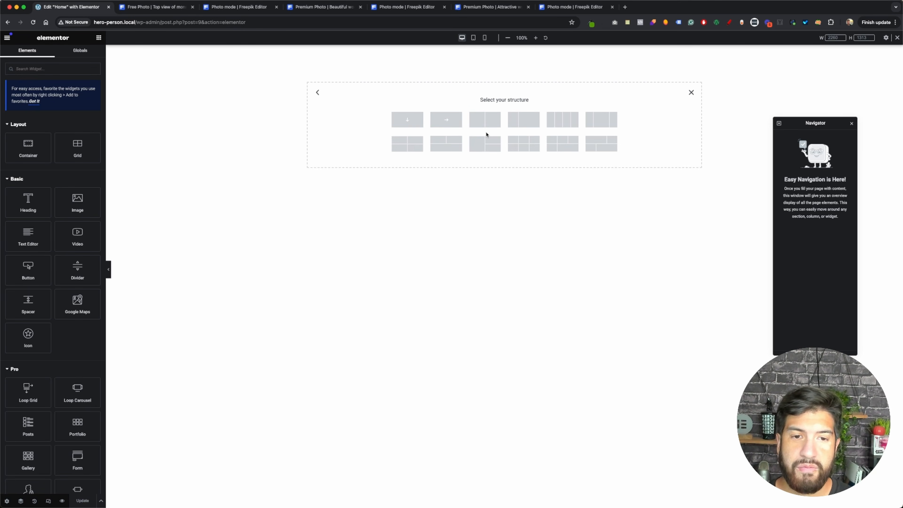
left_click(446, 120)
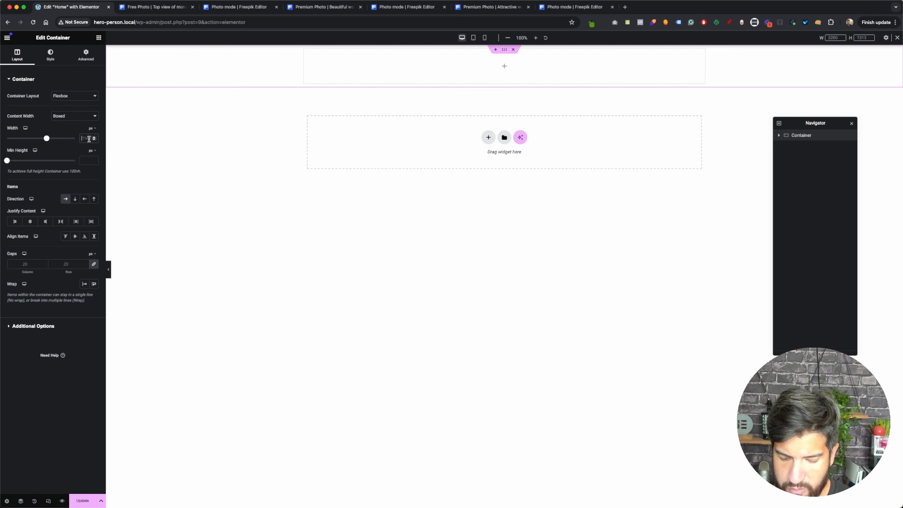
Set the container's width to 1440 px and its minimum height to 60 vh, and return to the widget list.
type("1440")
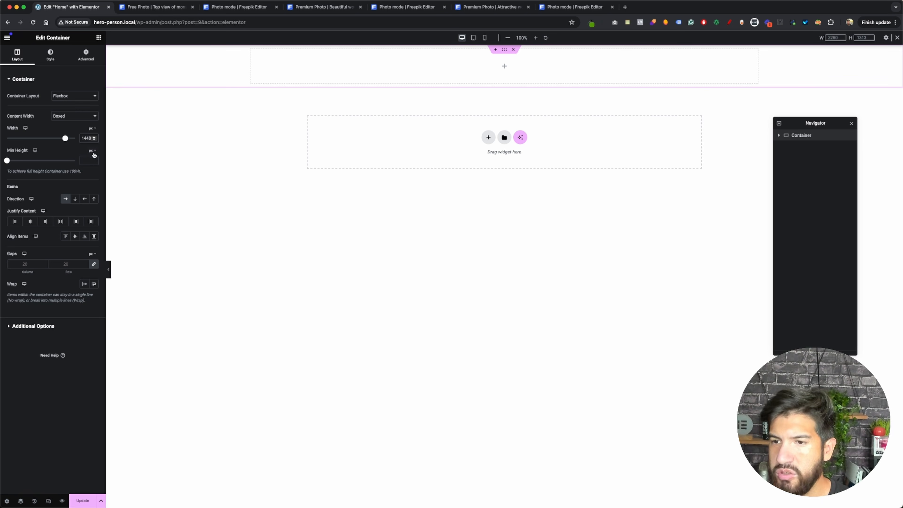
left_click(83, 160)
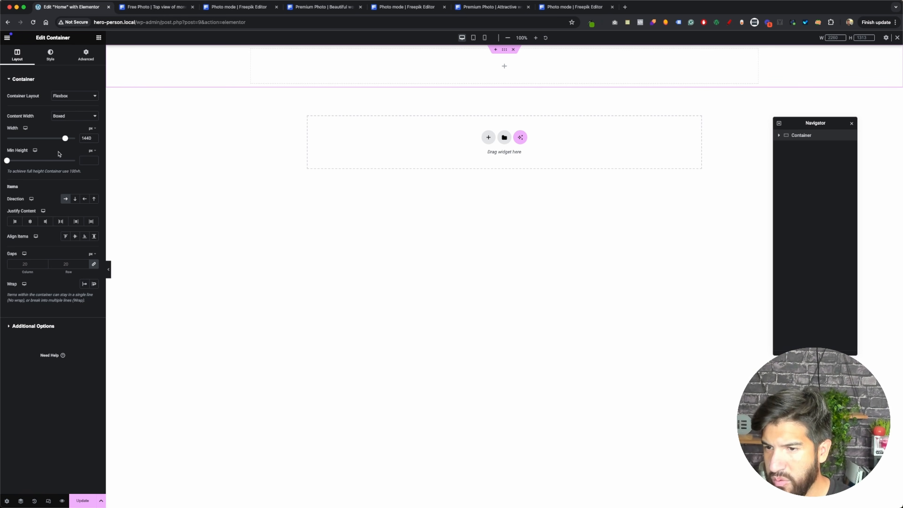
left_click(89, 153)
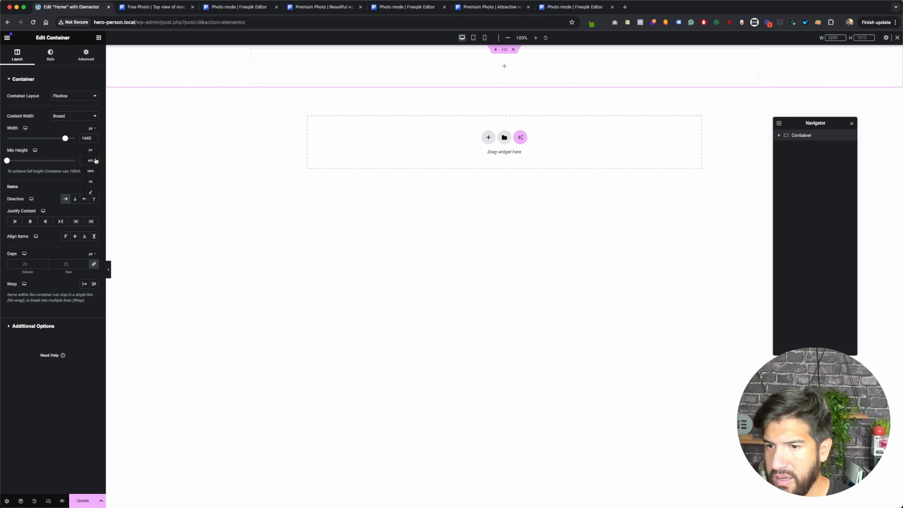
left_click(90, 182)
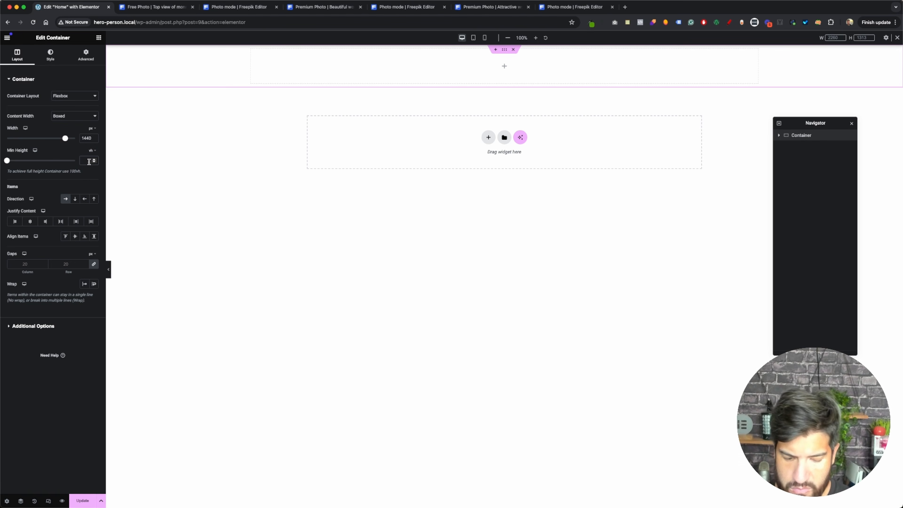
type("60")
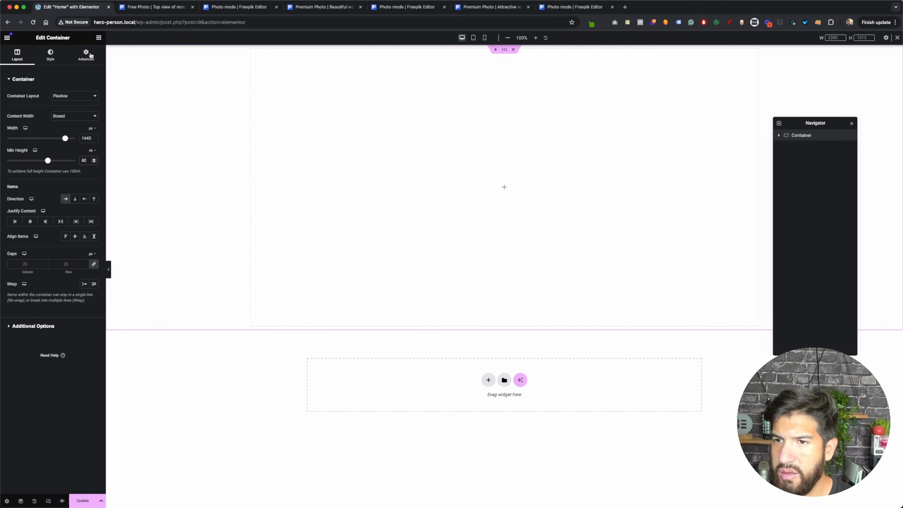
left_click(99, 39)
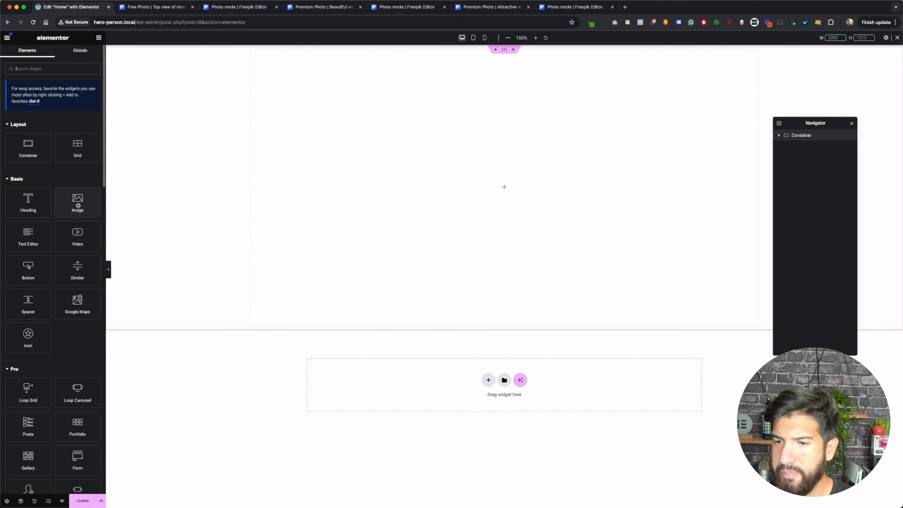
Add an Image widget to the container using the media library photo of the woman with light curly hair and cardigan.
left_click_drag(76, 205, 371, 150)
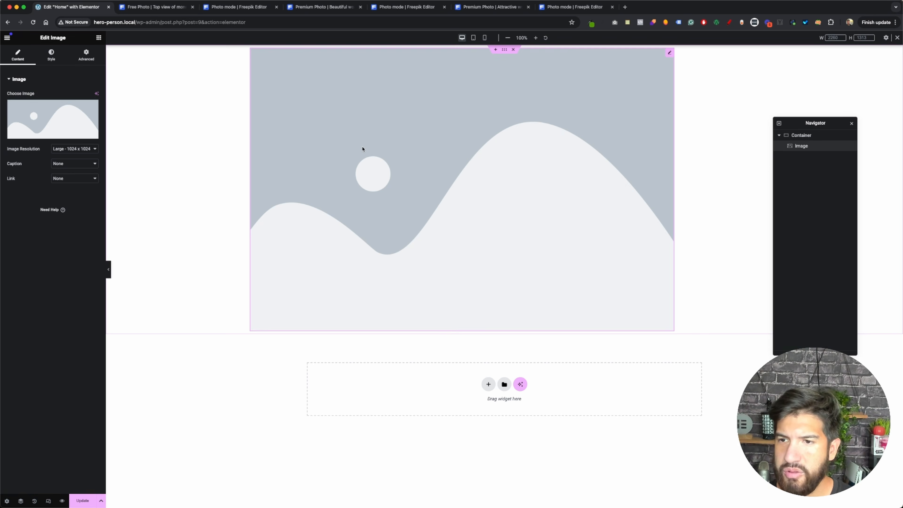
left_click(49, 113)
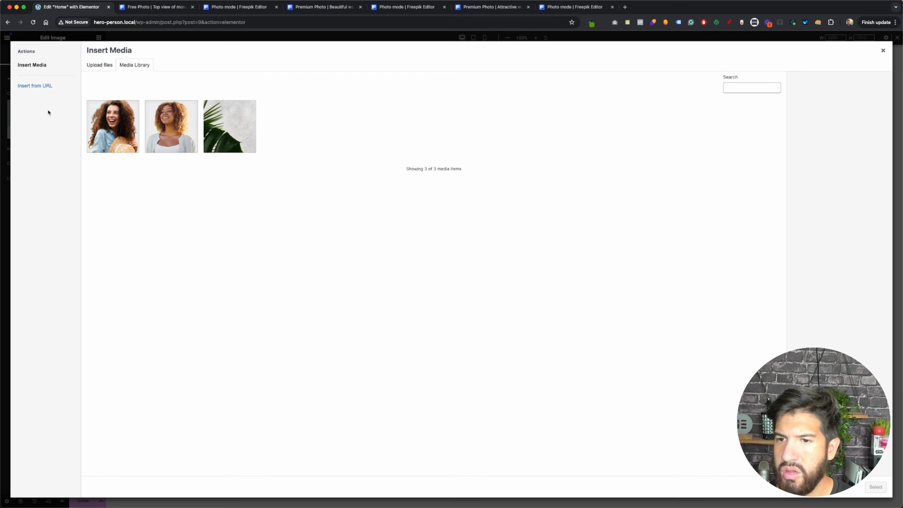
left_click(168, 132)
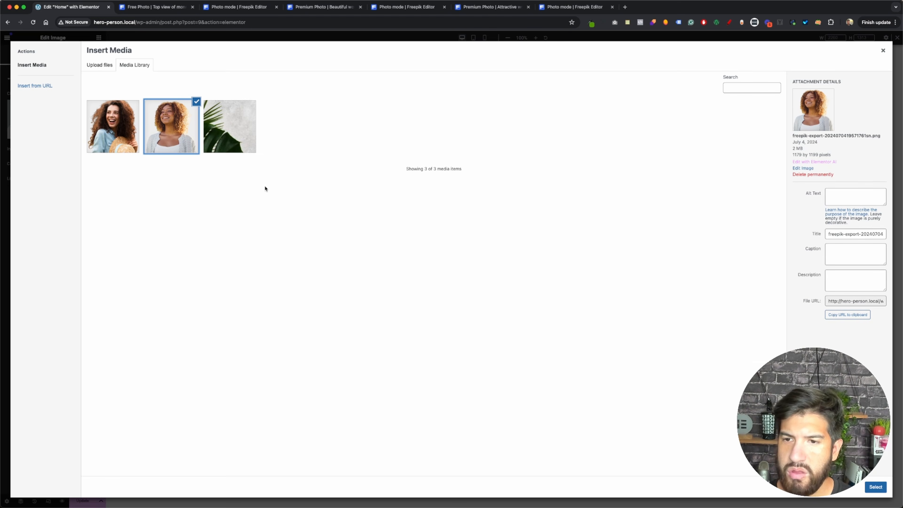
left_click(876, 487)
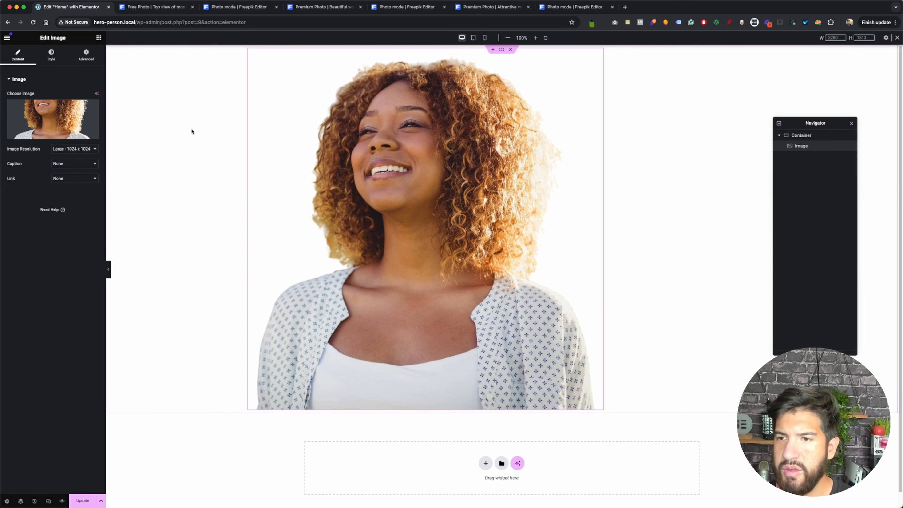
Add a nested container beside the image and place it before the image in the parent container.
left_click(99, 38)
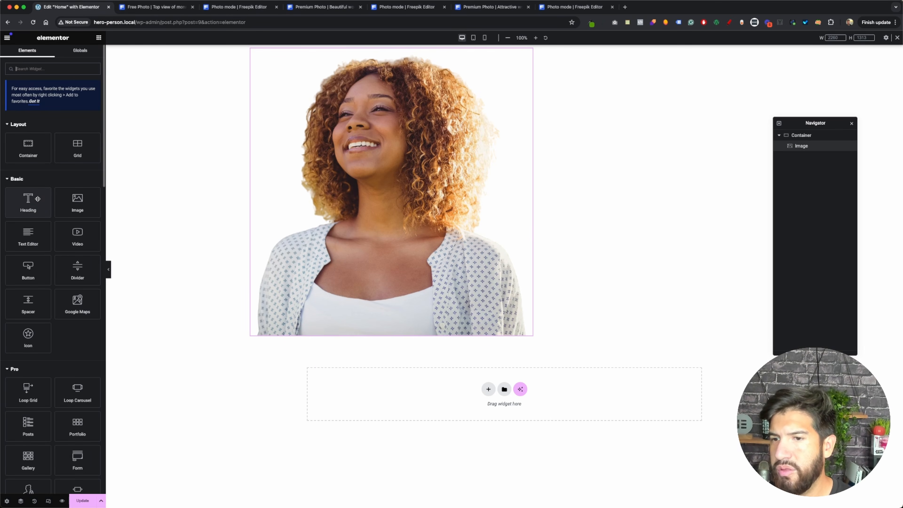
left_click_drag(29, 155, 527, 217)
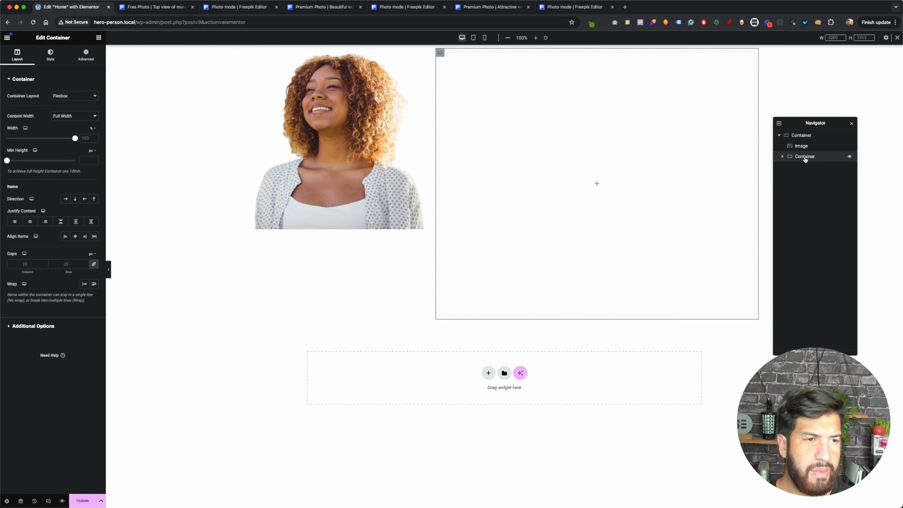
mouse_move(805, 160)
left_mouse_down()
mouse_move(805, 141)
mouse_move(809, 147)
left_mouse_up()
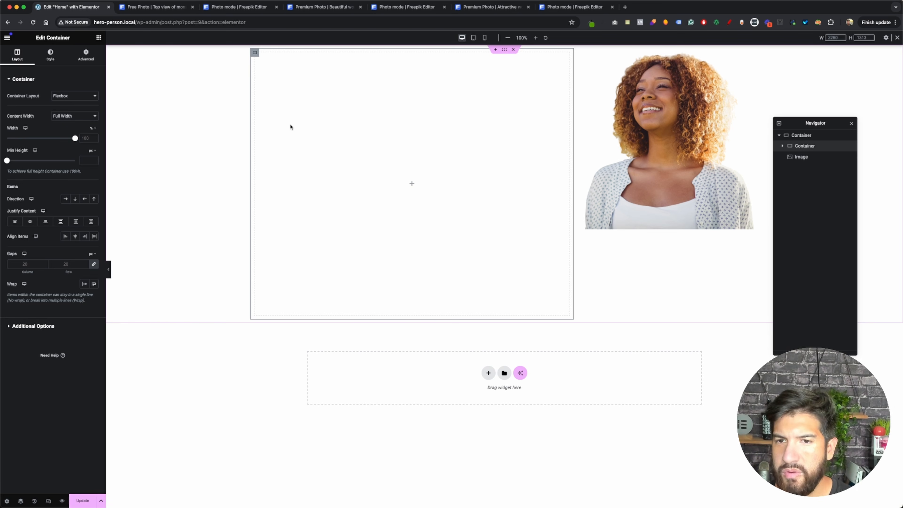
Add a Heading and a Button below it to the inner container, and duplicate the heading.
left_click(98, 37)
left_click_drag(31, 210, 386, 171)
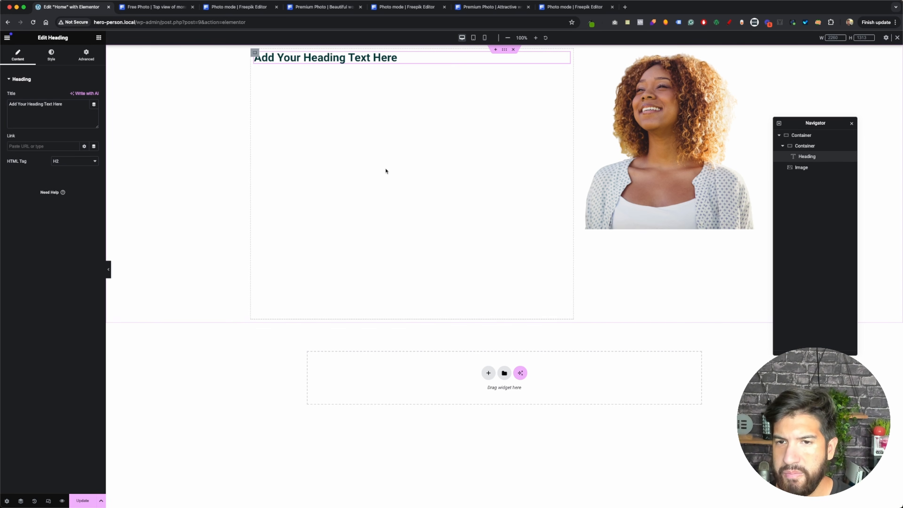
left_click(98, 38)
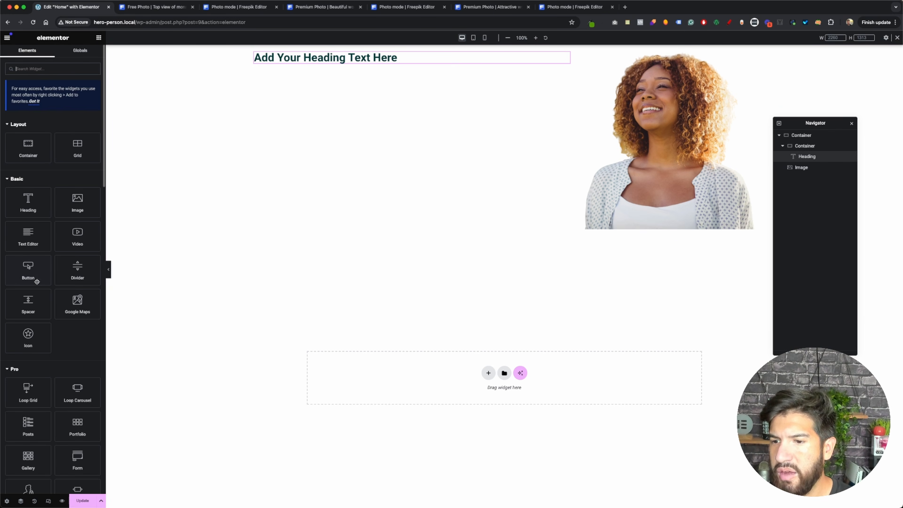
left_click_drag(28, 270, 395, 99)
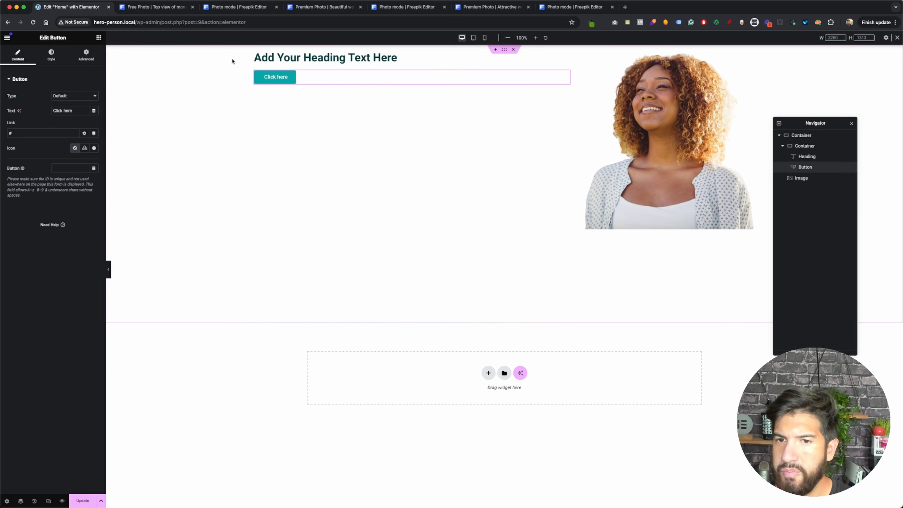
right_click(305, 62)
left_click(322, 82)
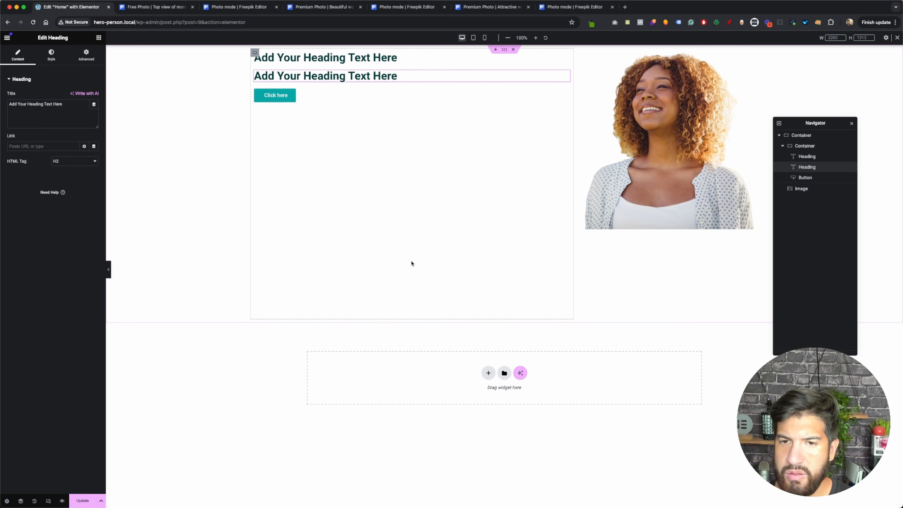
Copy the headline "Discover the Healing Power of Nature" from the Figma design and use it as the second heading's title in Elementor.
mouse_move(199, 500)
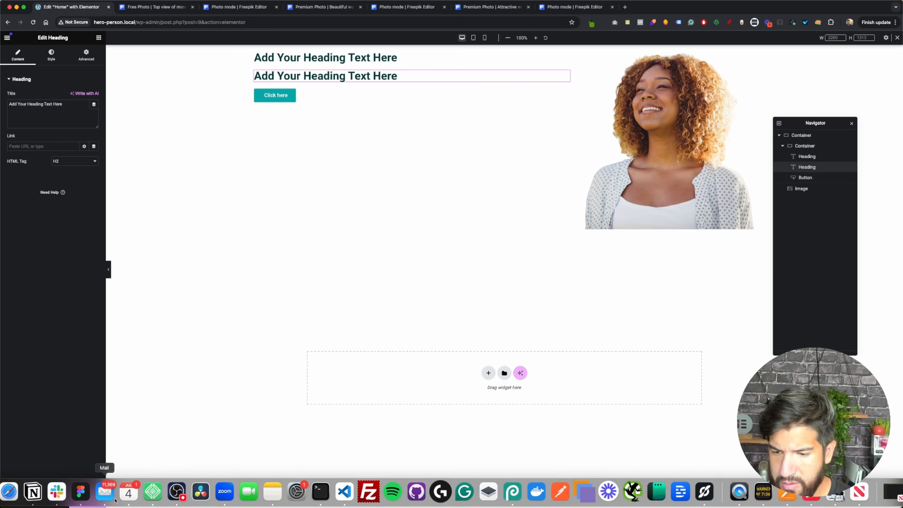
left_click(81, 491)
left_click(279, 246)
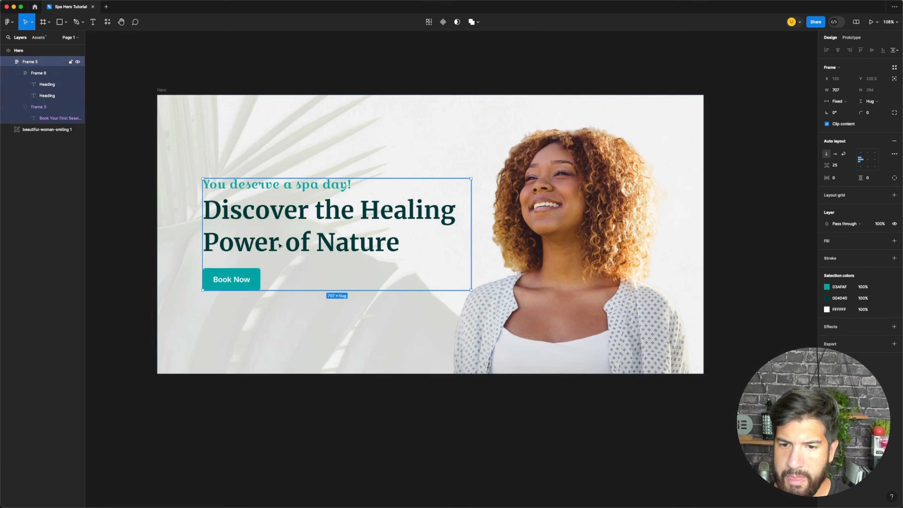
double_click(279, 246)
key("ctrl+c")
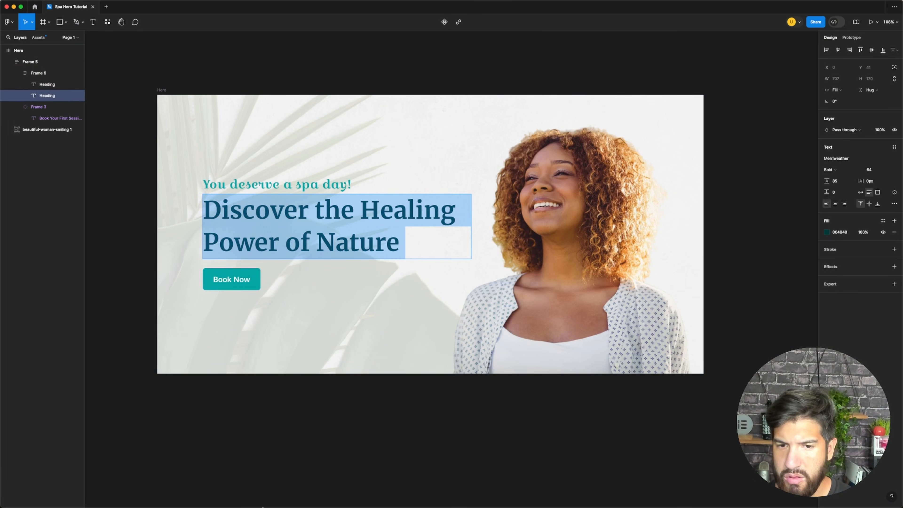
mouse_move(263, 506)
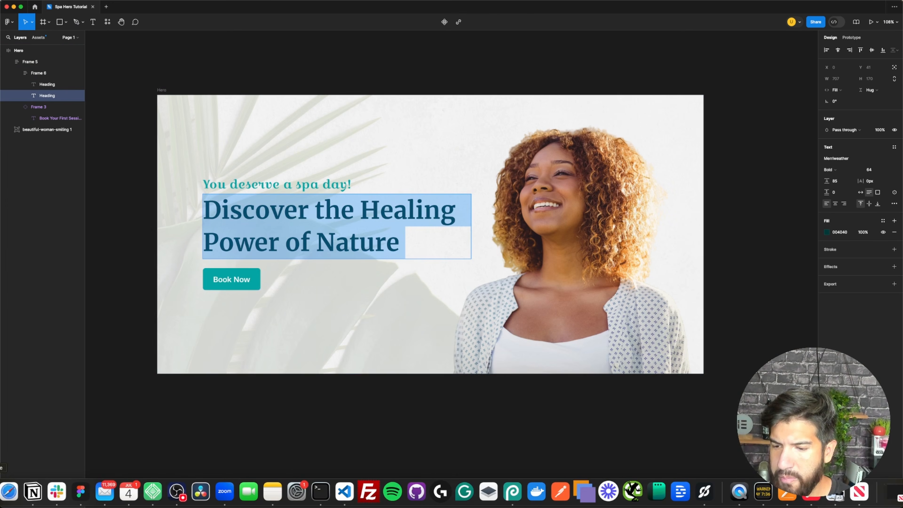
left_click(0, 492)
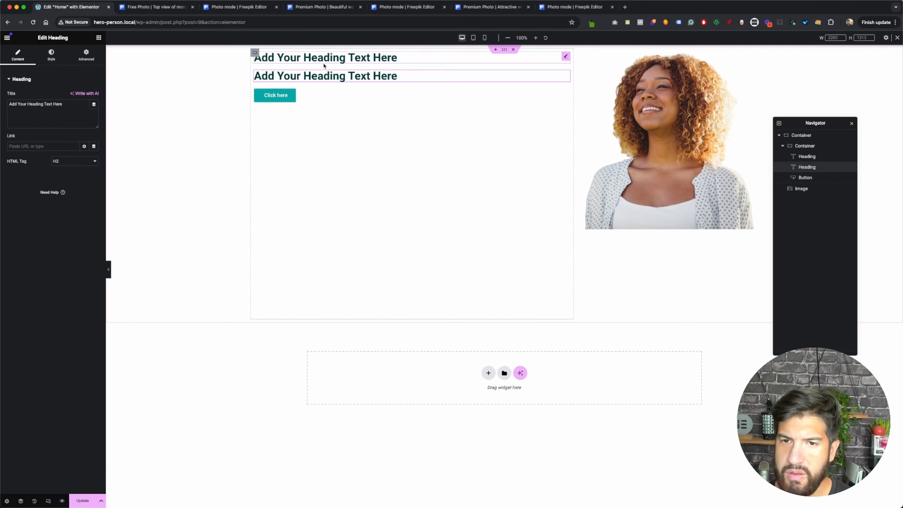
left_click(43, 109)
key("ctrl+a")
key("ctrl+v")
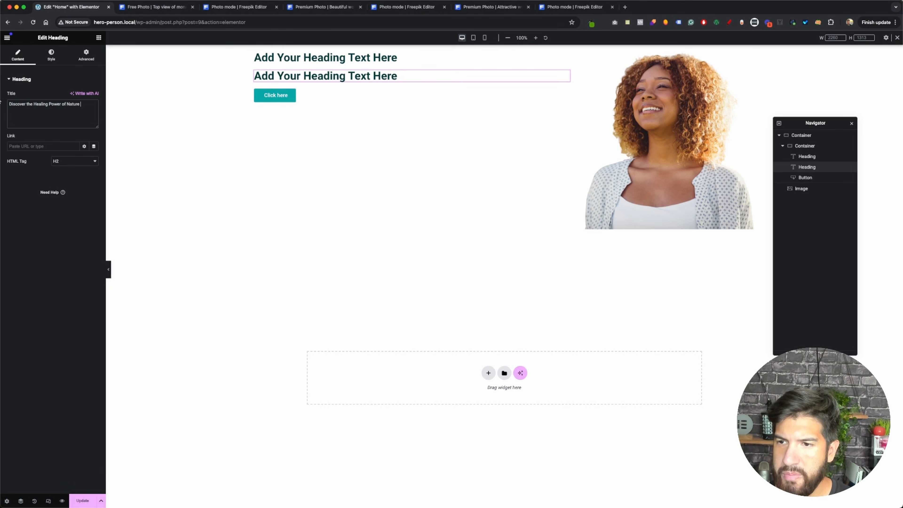
Copy "You deserve a spa day!" from the Figma design and replace the first heading's text with it in Elementor.
mouse_move(153, 502)
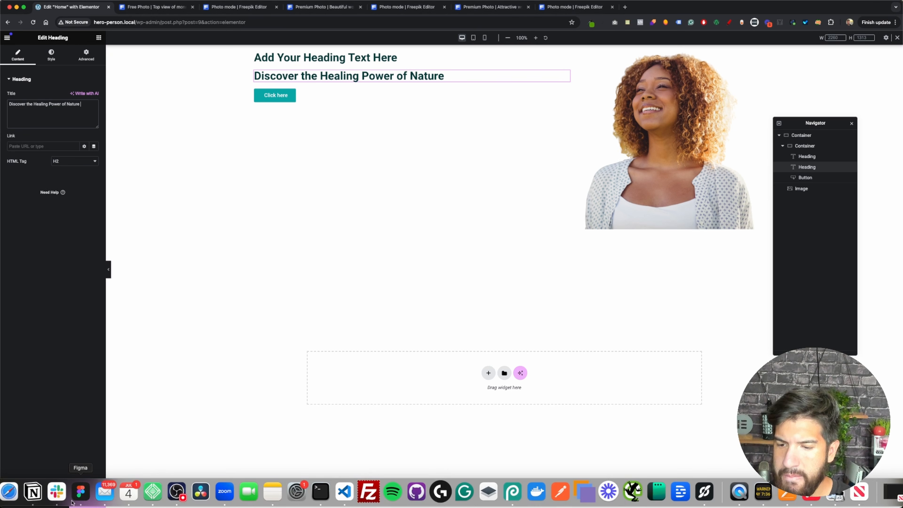
left_click(79, 494)
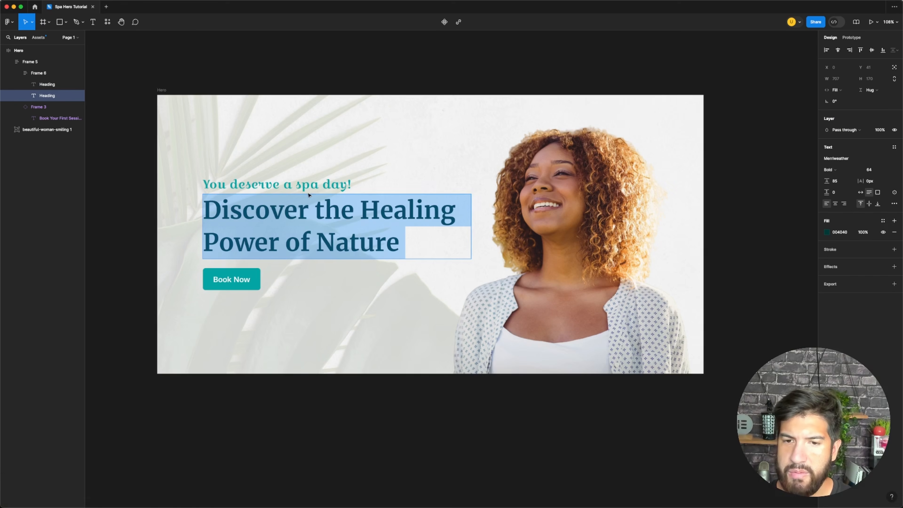
double_click(310, 185)
key("super+c")
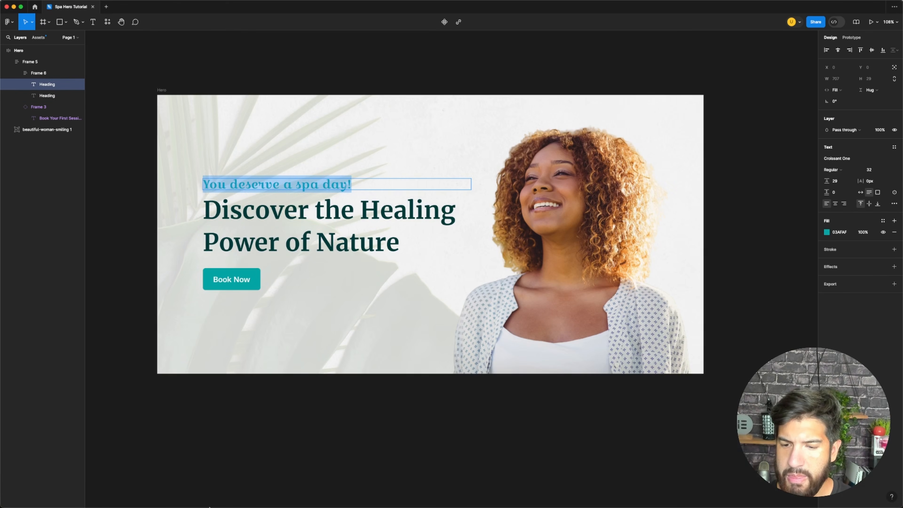
mouse_move(207, 505)
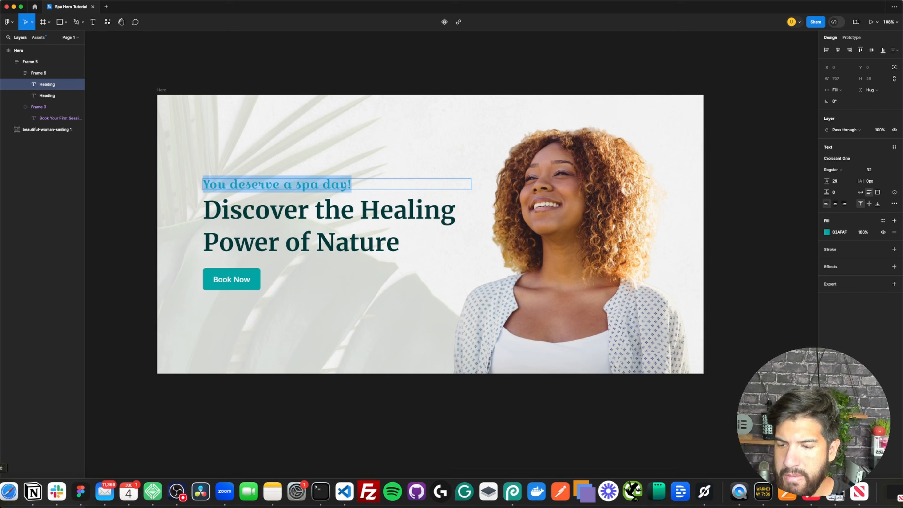
left_click(9, 491)
left_click(296, 58)
key("super+a")
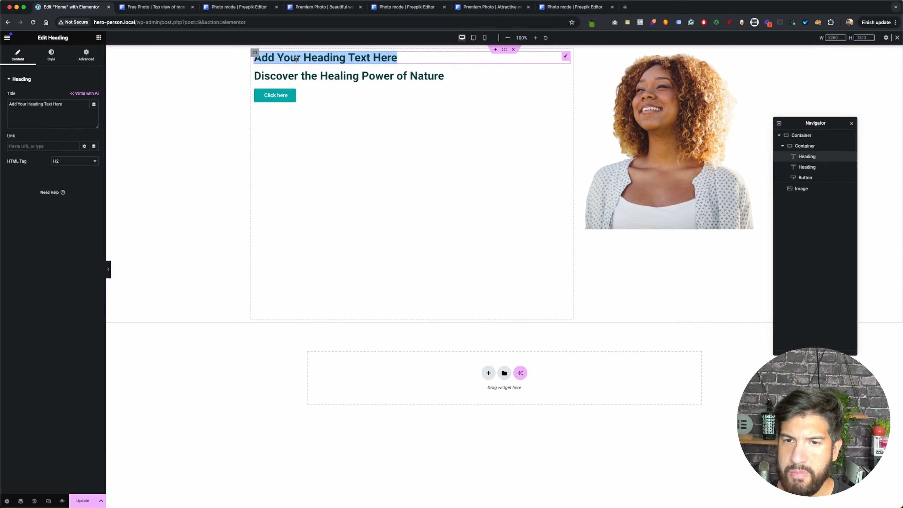
key("super+v")
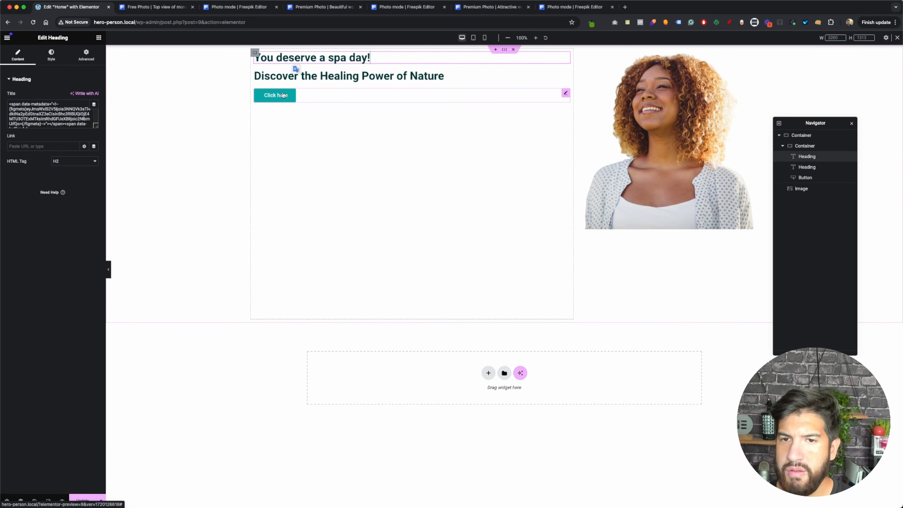
Replace the pasted markup in the first heading's title with the plain text "You deserve a spa day!" and select the second heading.
left_click(48, 121)
key("super+a")
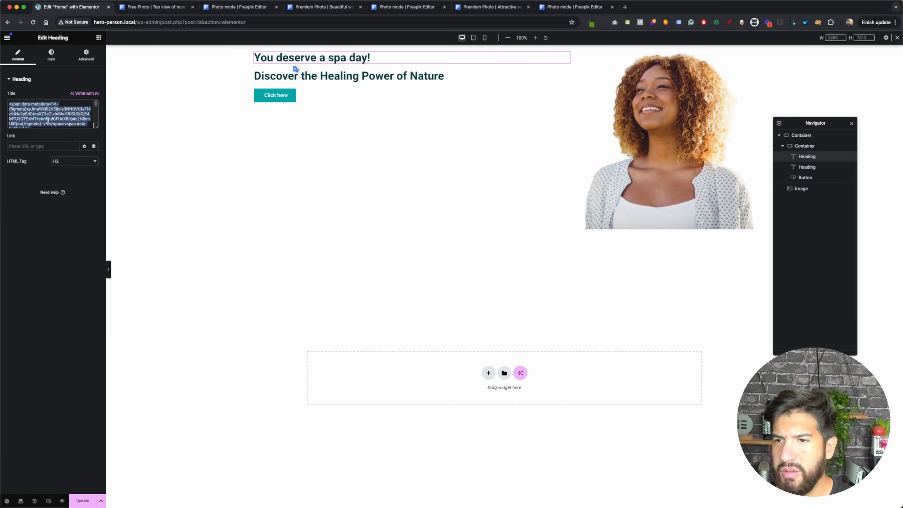
key("super+v")
left_click(307, 77)
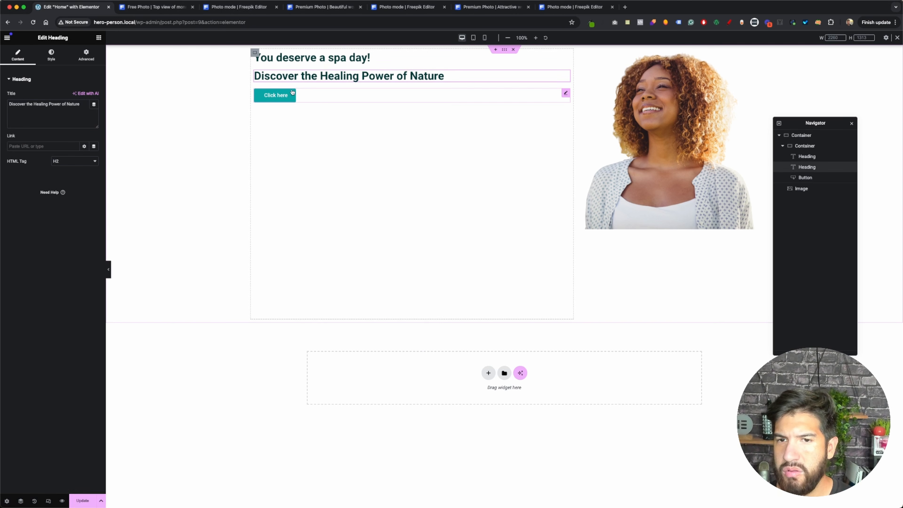
Set the button's text to "Book Now".
left_click(293, 99)
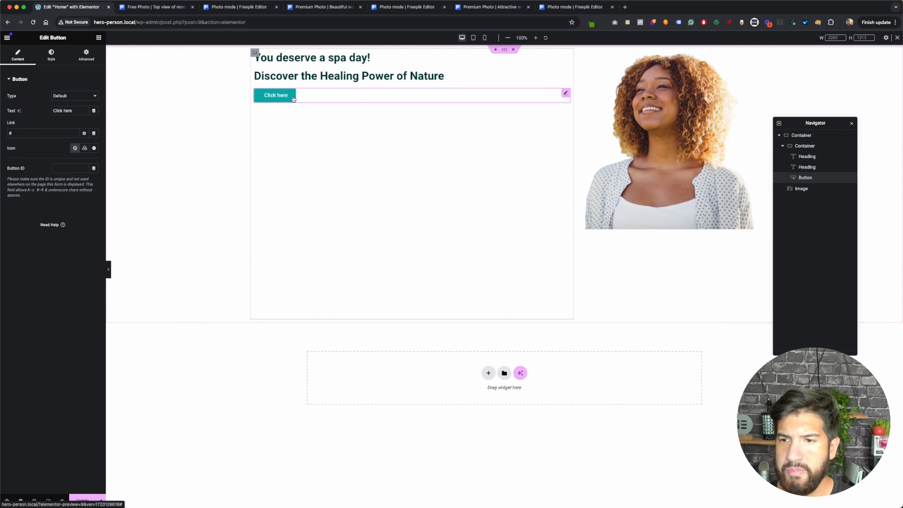
triple_click(64, 111)
type("Boo")
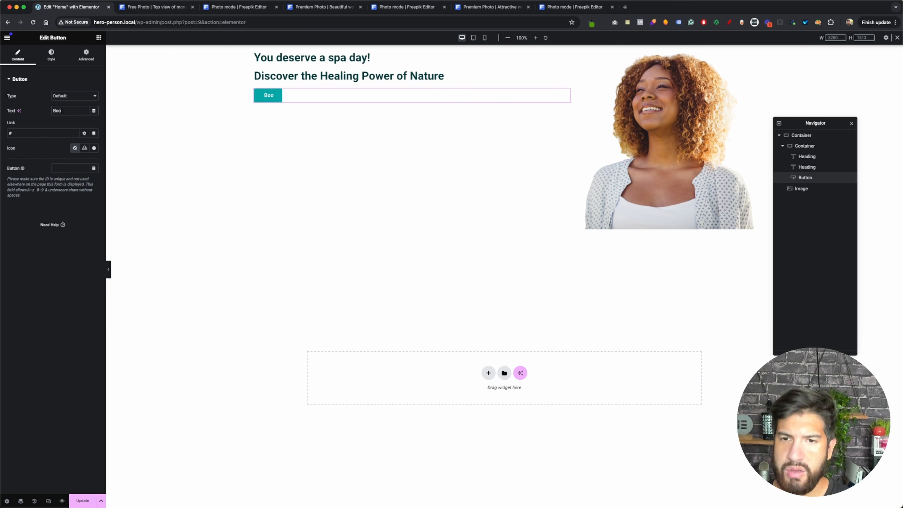
type("k Now")
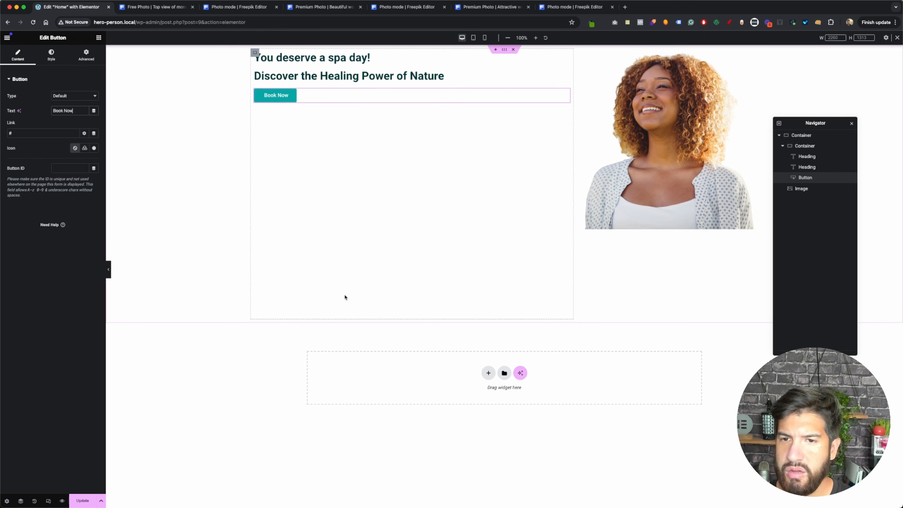
Justify the inner text container's content to the center and set its padding to 0 on all sides.
left_click(256, 52)
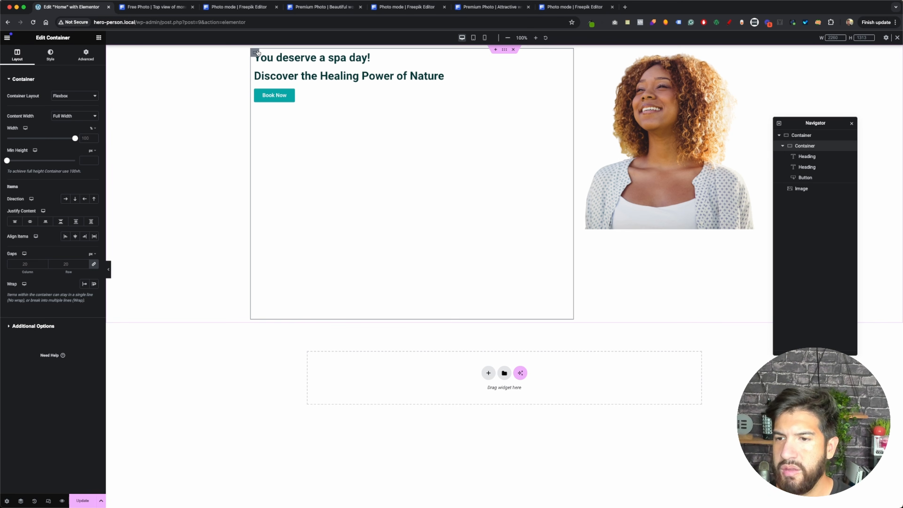
left_click(30, 222)
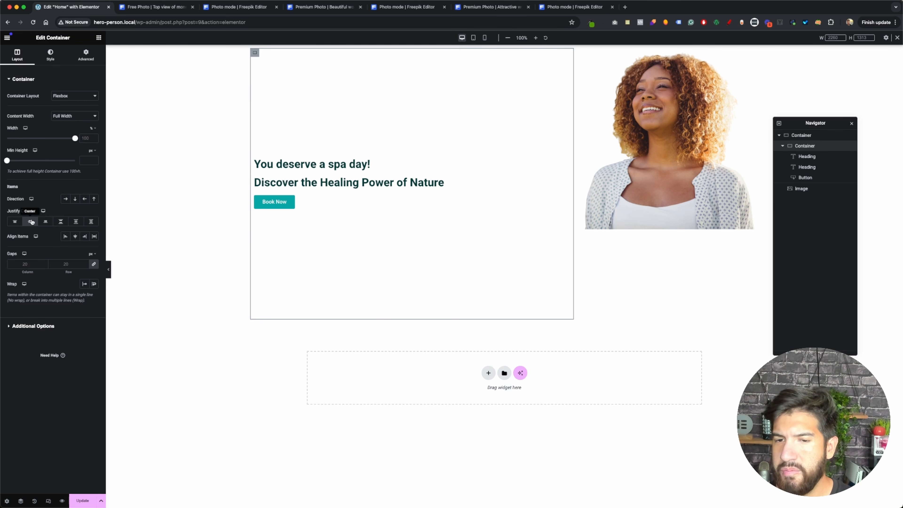
left_click(89, 57)
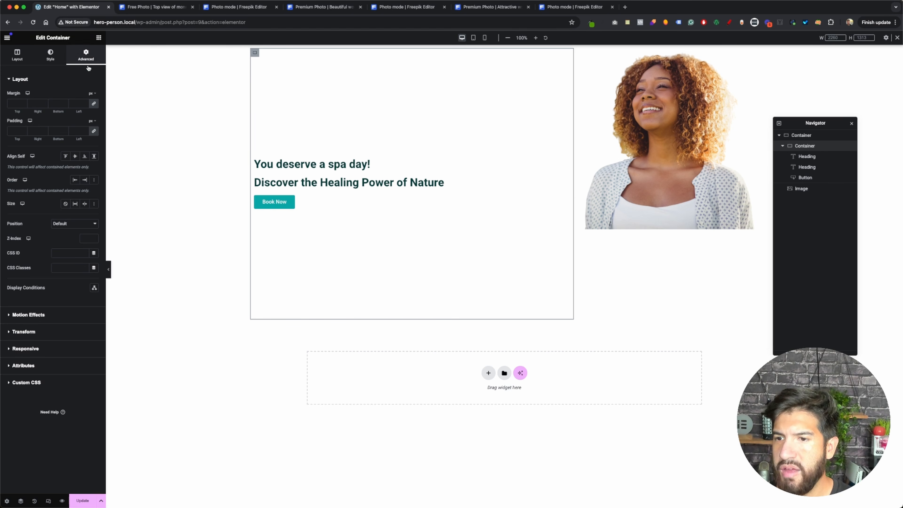
left_click(94, 131)
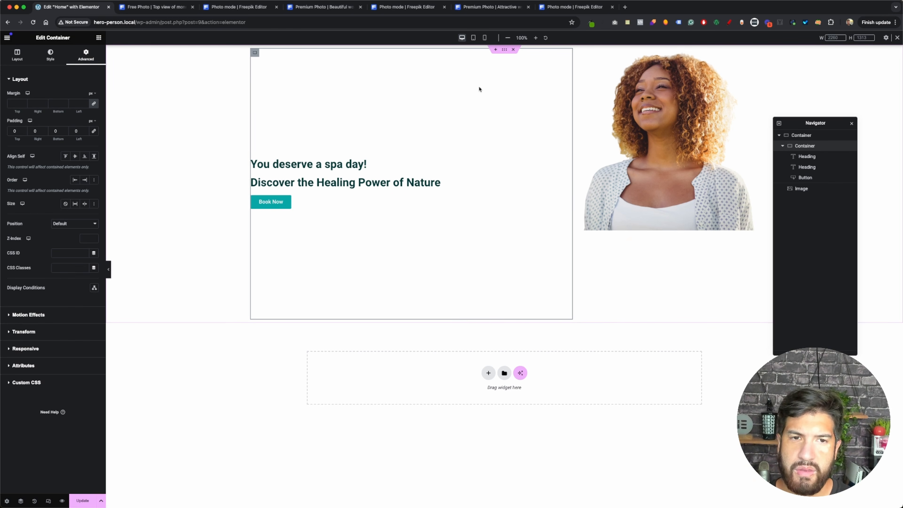
Align the outer container's items to the end, and open the inner text container's advanced settings.
left_click(507, 52)
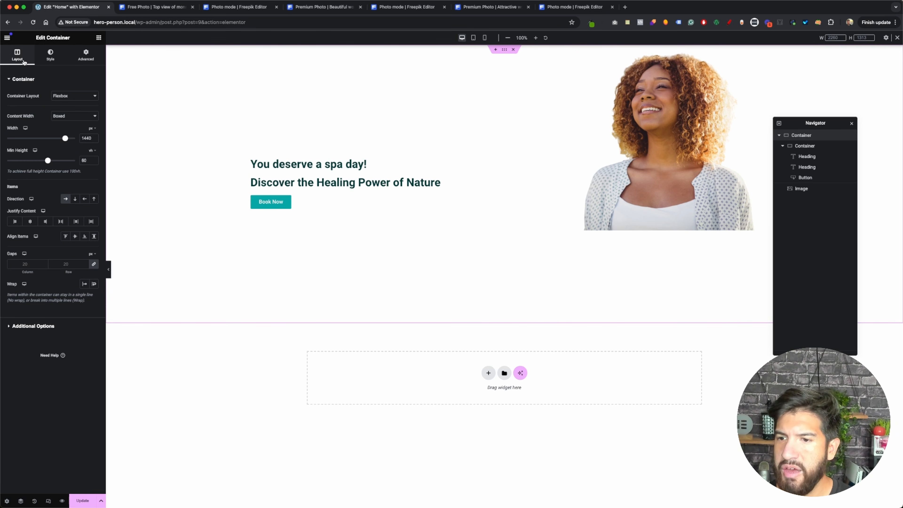
left_click(84, 237)
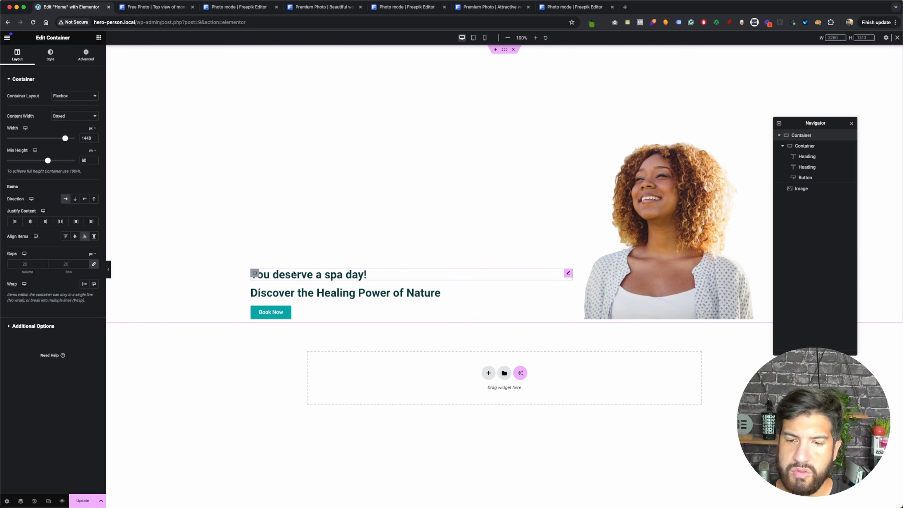
left_click(253, 274)
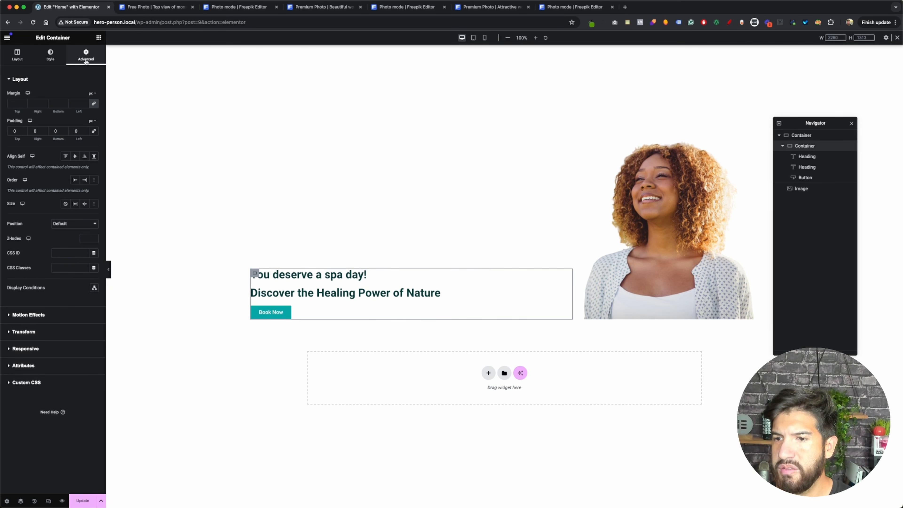
Set the inner text container's self-alignment to stretch and change the woman image's resolution to Full.
left_click(93, 157)
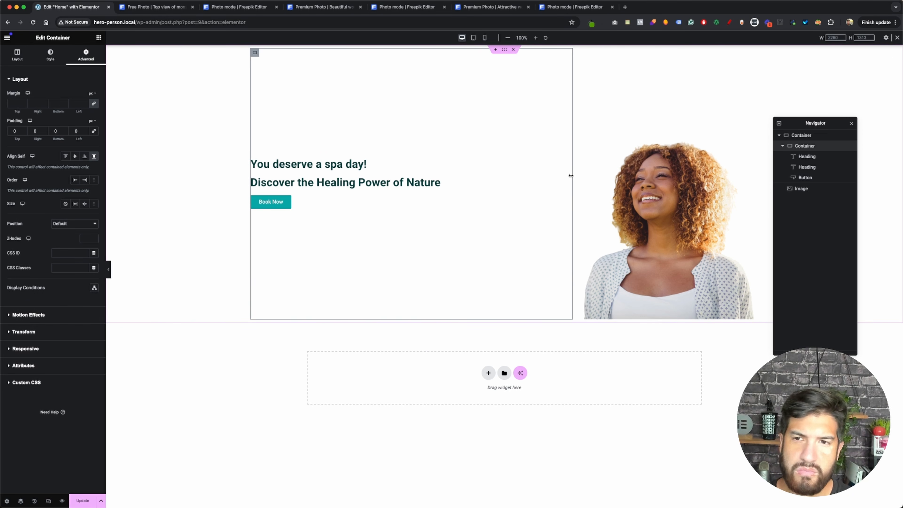
left_click(612, 174)
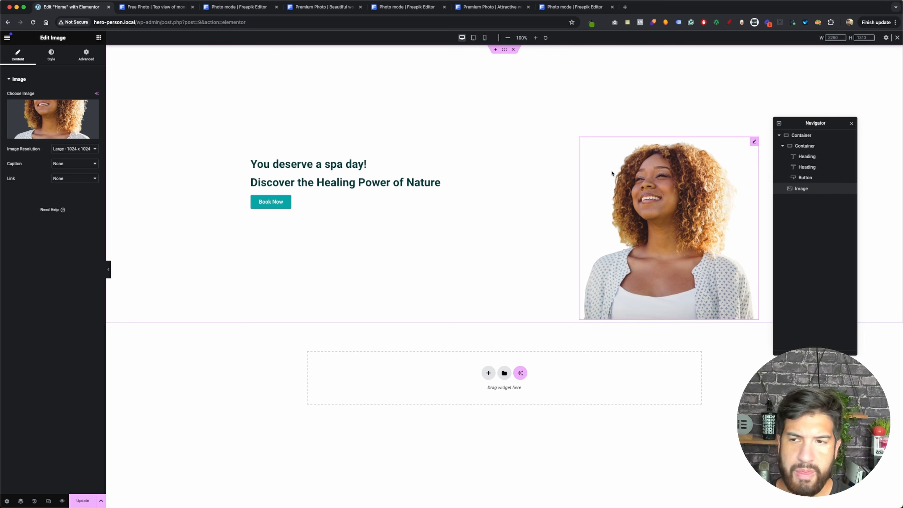
left_click(68, 149)
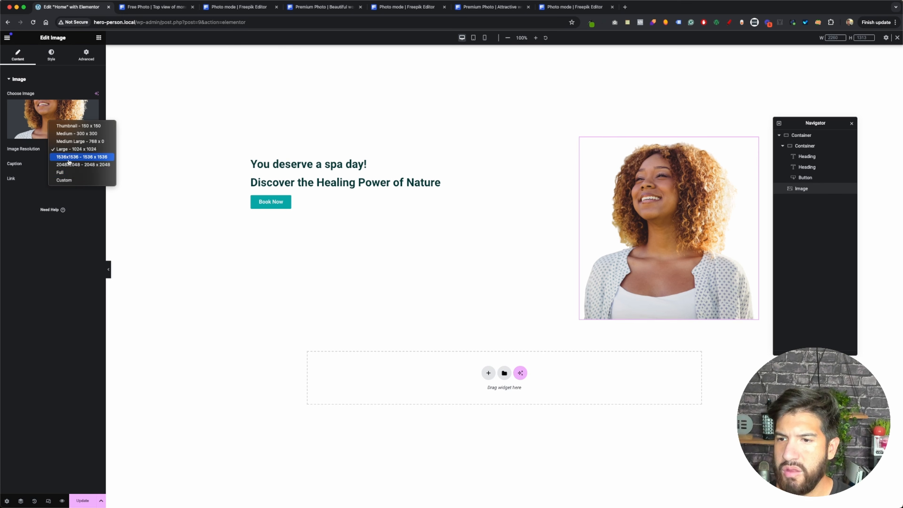
left_click(70, 173)
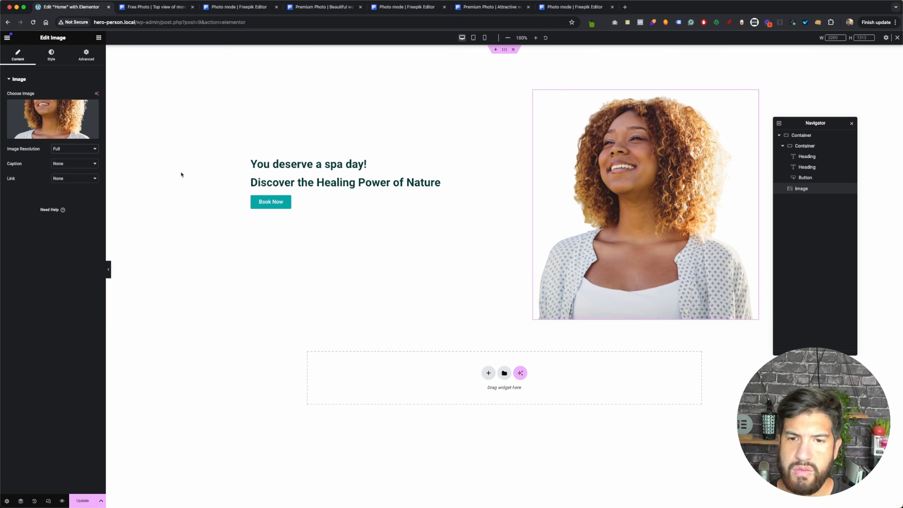
Reduce the inner text container's width to 75%.
left_click(254, 52)
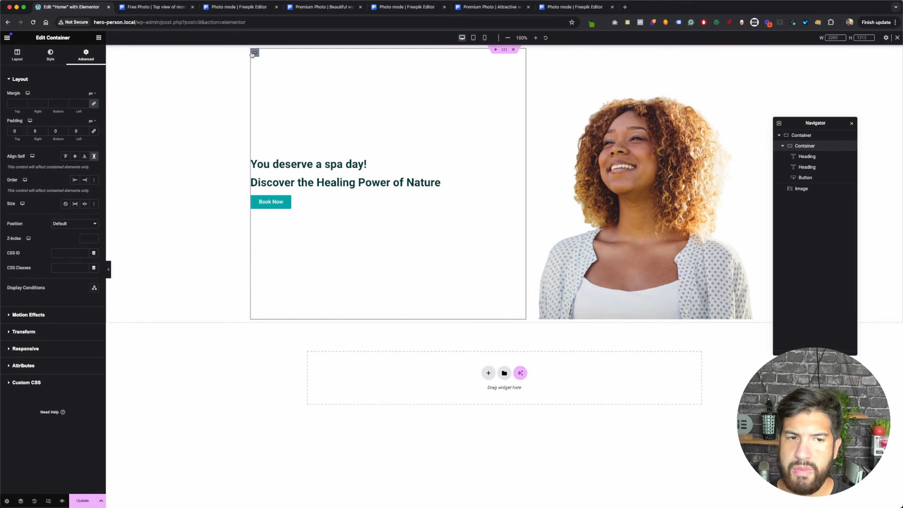
left_click(7, 38)
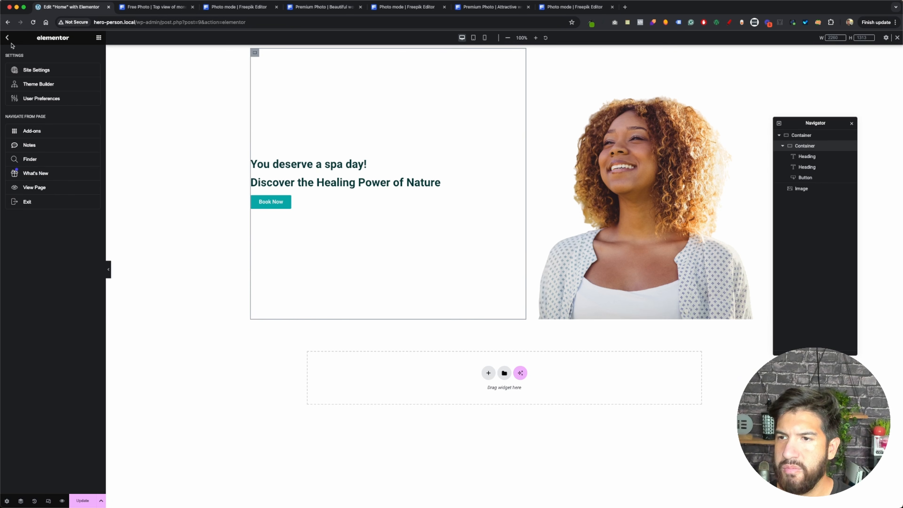
left_click(254, 53)
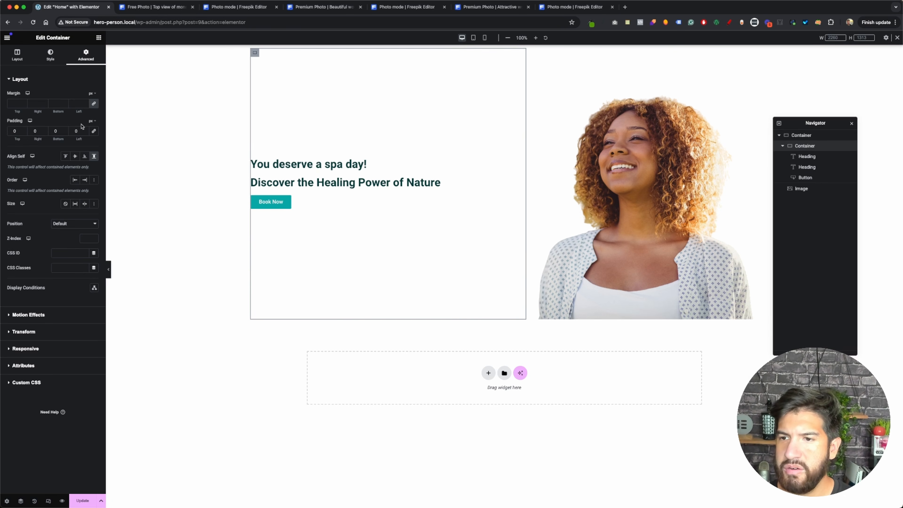
left_click(17, 57)
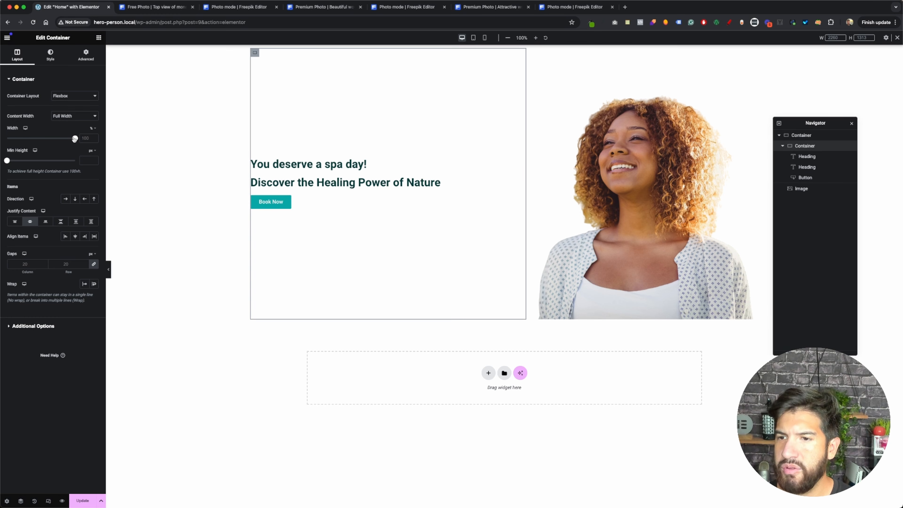
left_click_drag(75, 139, 68, 138)
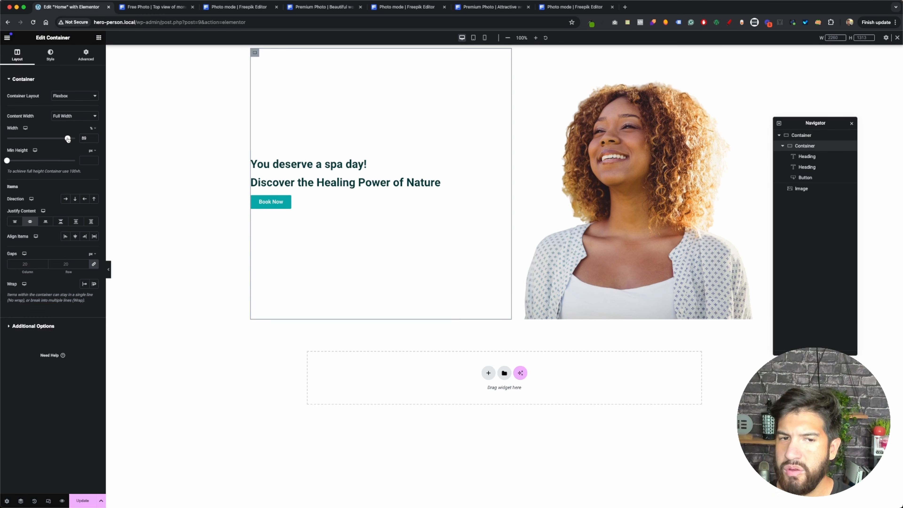
left_click_drag(68, 141, 58, 140)
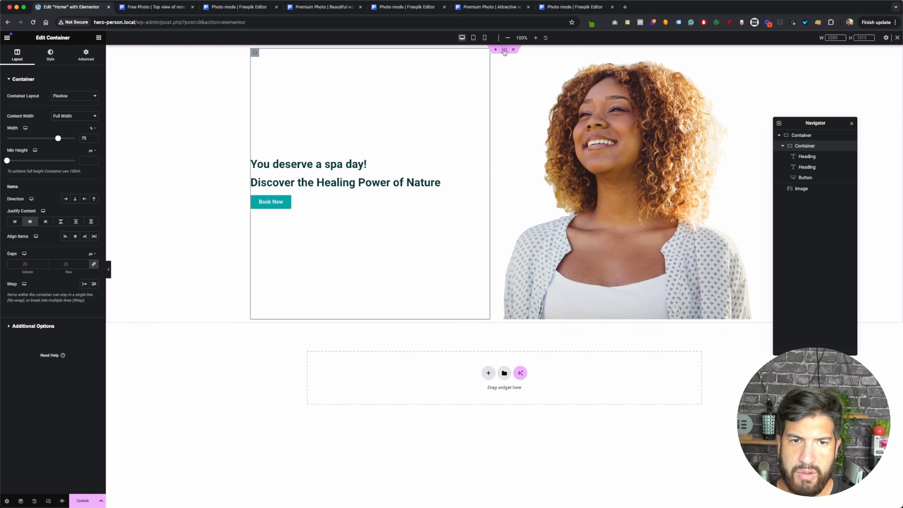
Give the outer container a classic background using the leaf image from the media library.
left_click(504, 51)
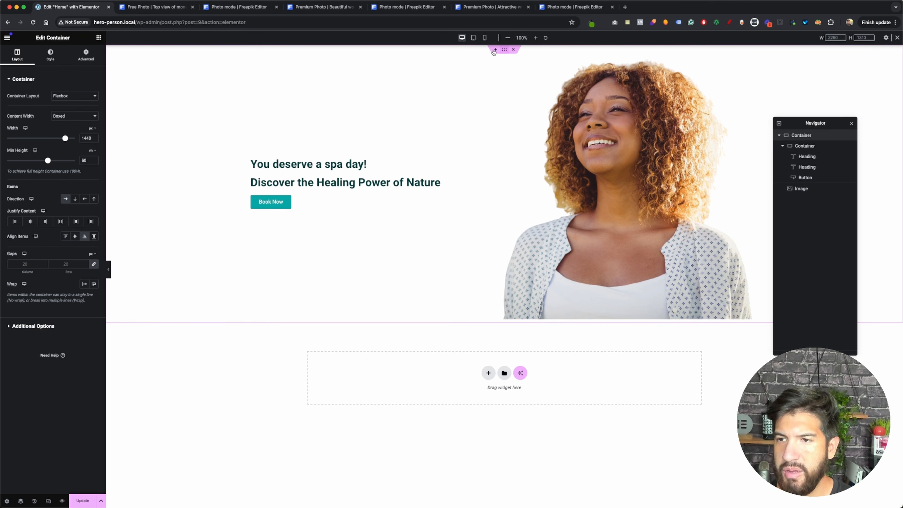
left_click(50, 59)
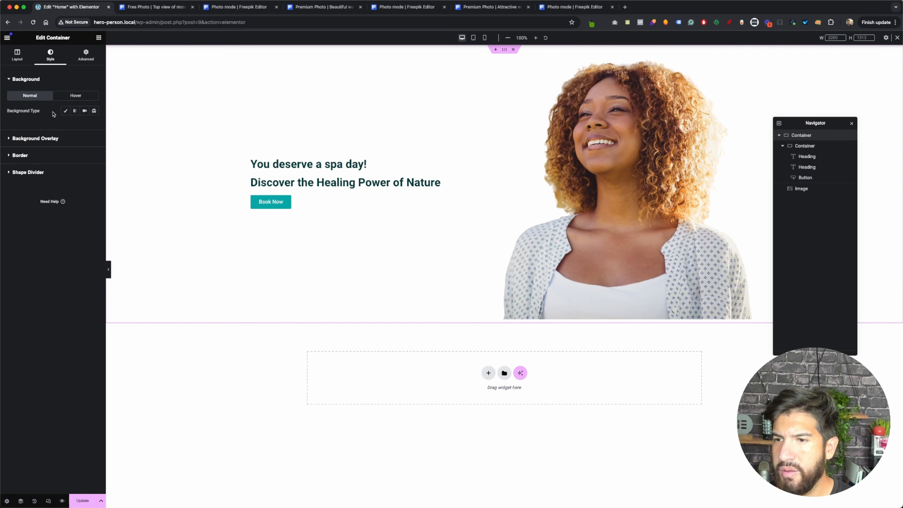
left_click(65, 111)
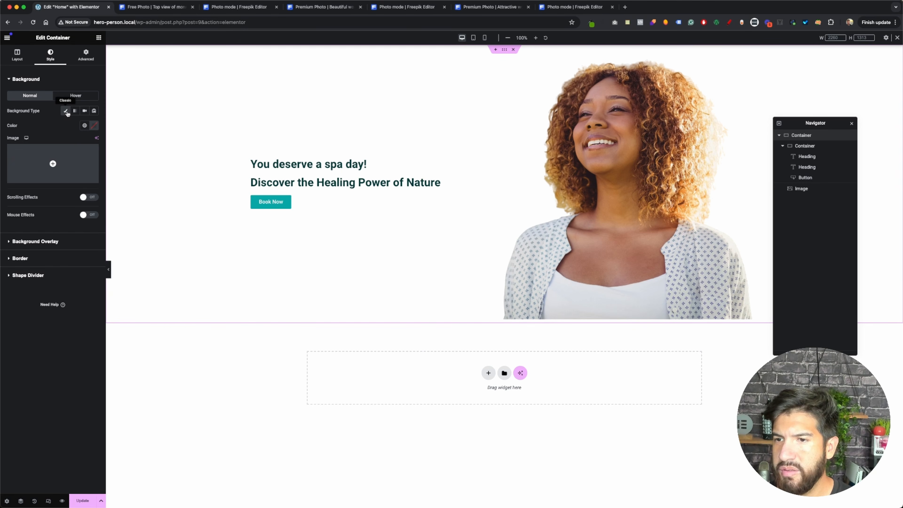
left_click(75, 161)
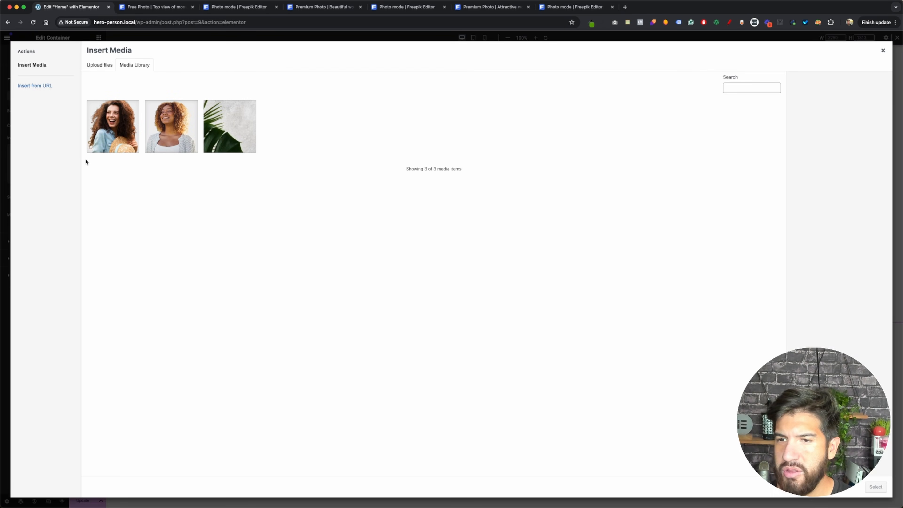
left_click(217, 131)
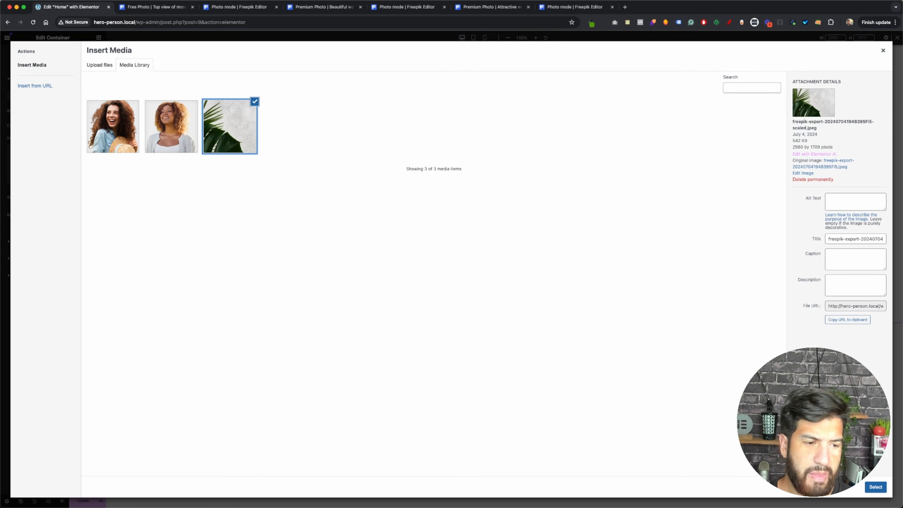
left_click(876, 487)
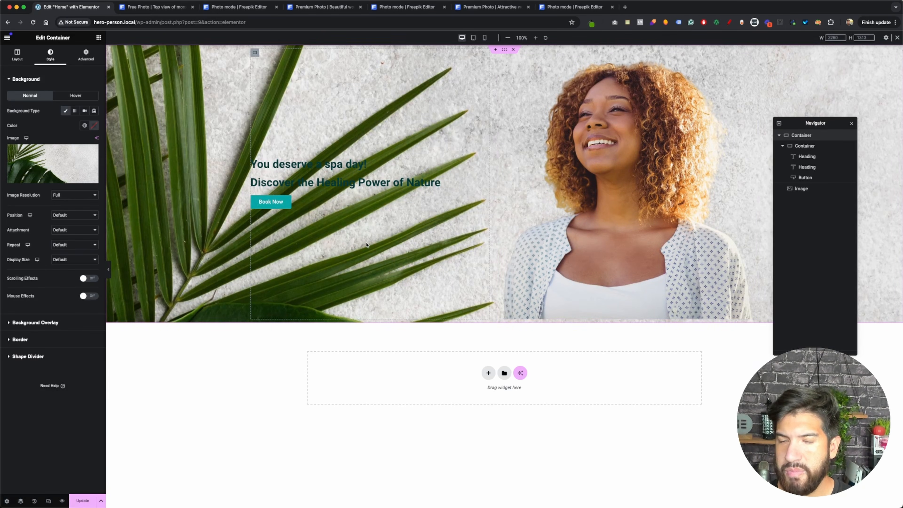
Set the leaf background's position to Center Center and its display size to Cover.
left_click(63, 215)
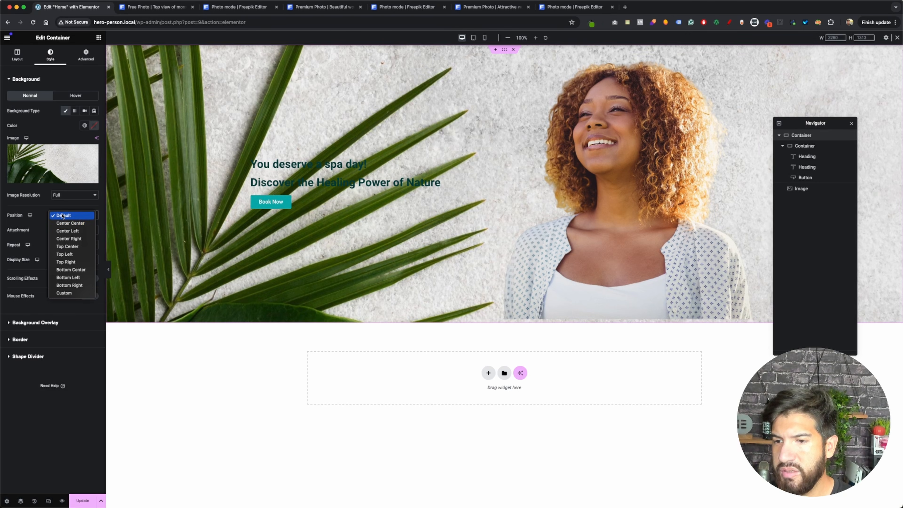
left_click(70, 224)
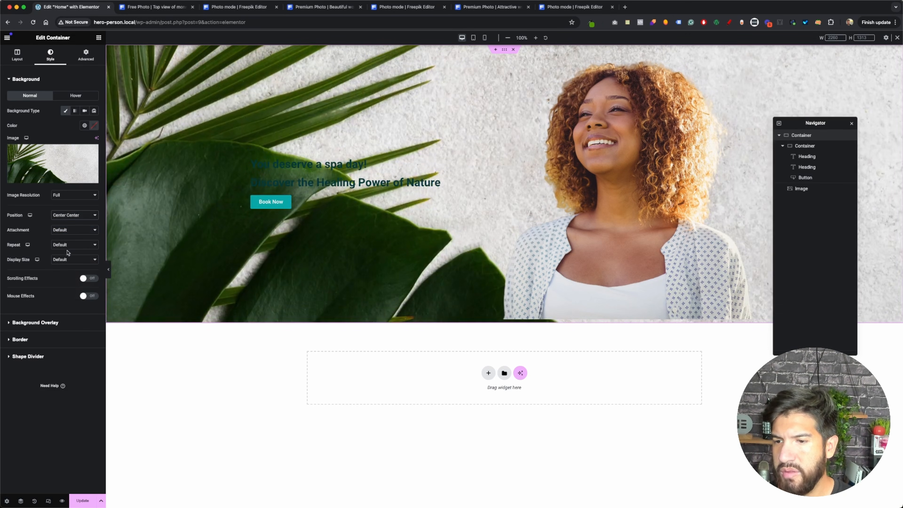
left_click(66, 260)
left_click(67, 276)
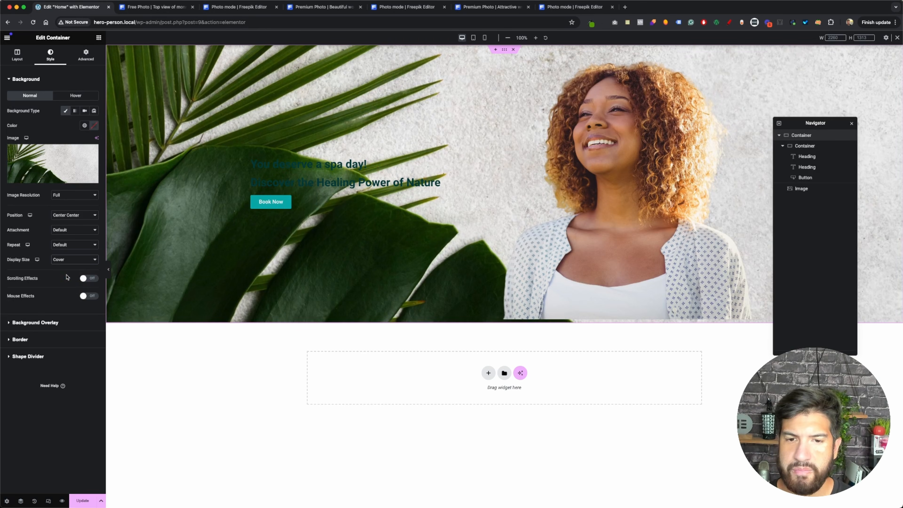
Add a classic white #FFFFFF background overlay at 0.87 opacity to the outer container and set its padding to 0 on all sides.
left_click(36, 322)
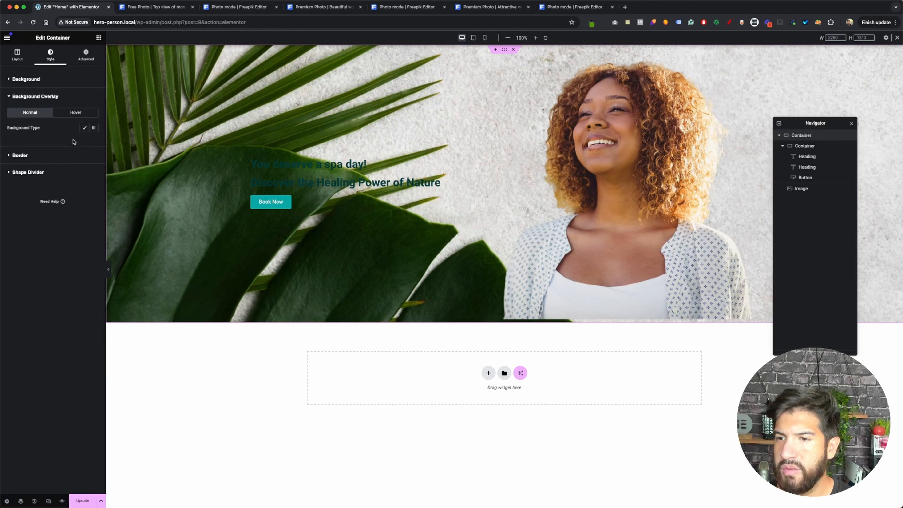
left_click(84, 128)
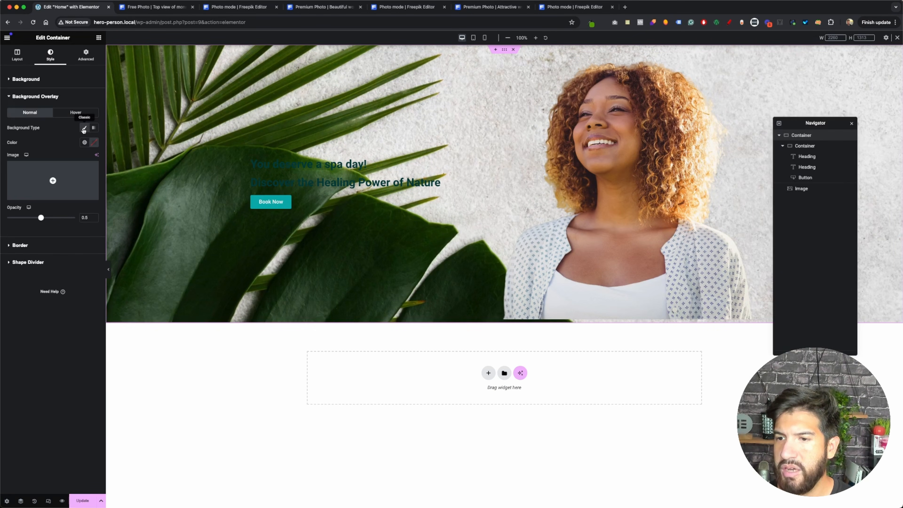
left_click(94, 142)
left_click(53, 166)
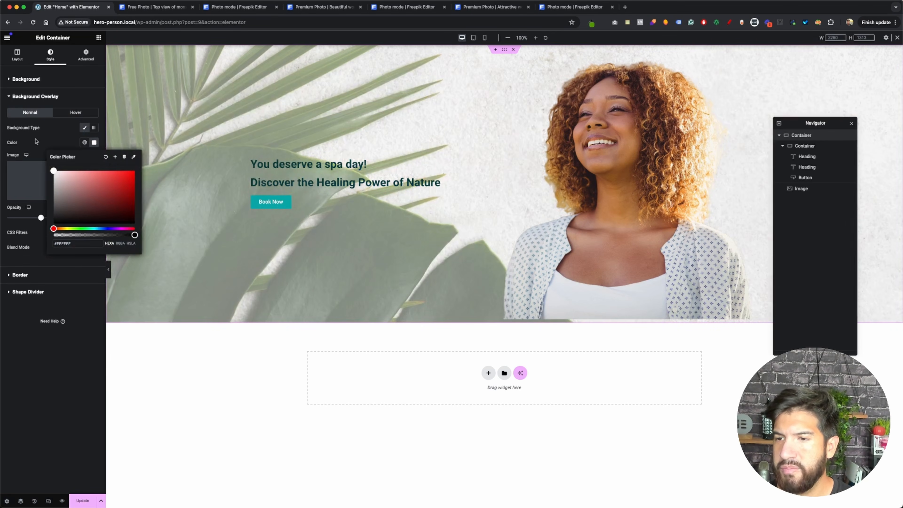
left_click(31, 143)
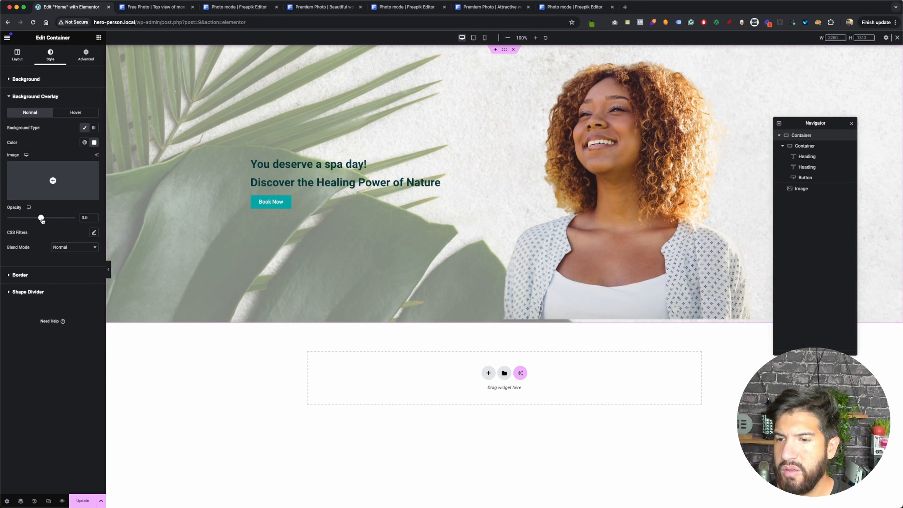
left_click_drag(40, 218, 67, 219)
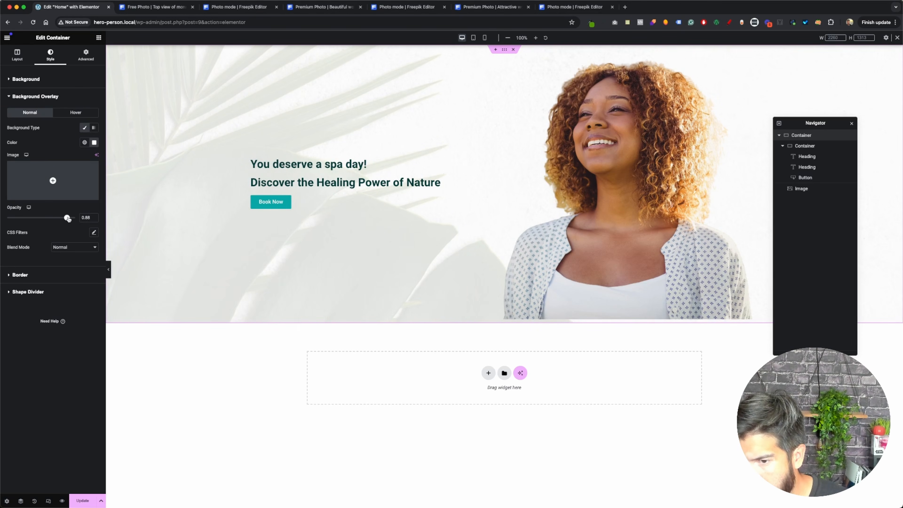
left_click_drag(67, 219, 66, 219)
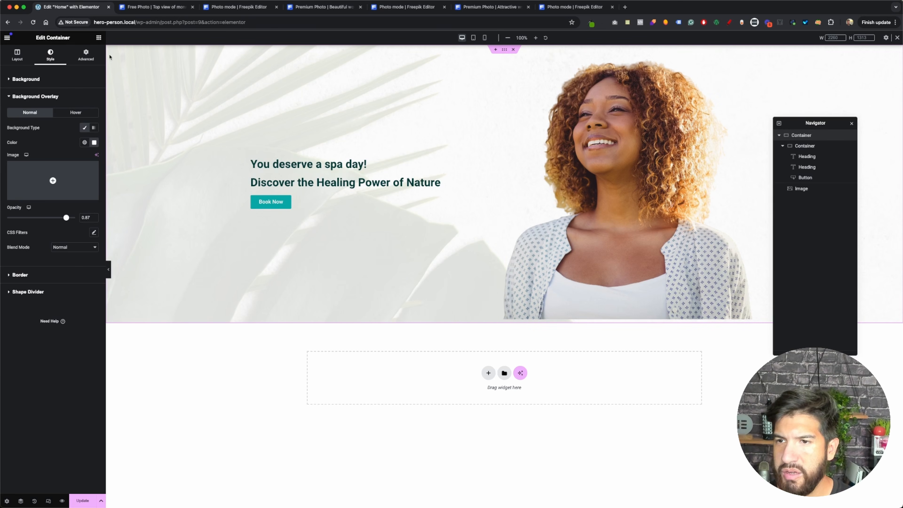
left_click(86, 56)
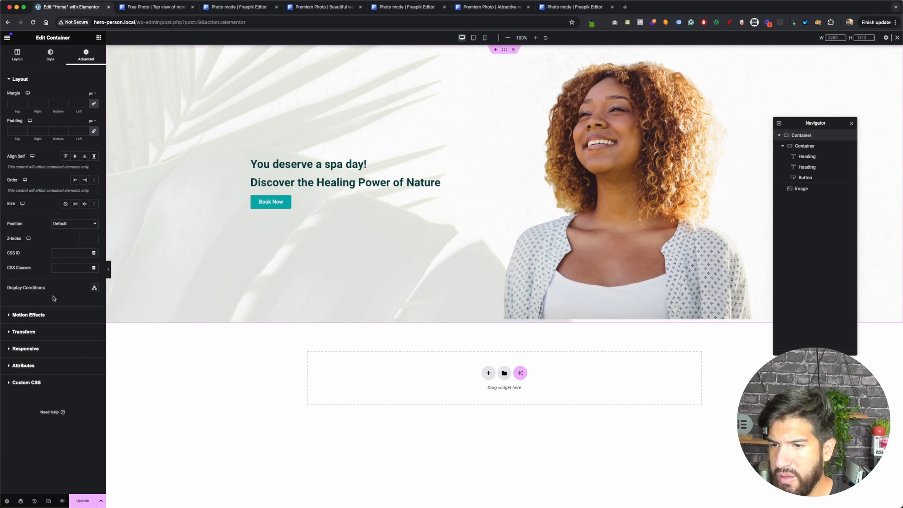
left_click(95, 131)
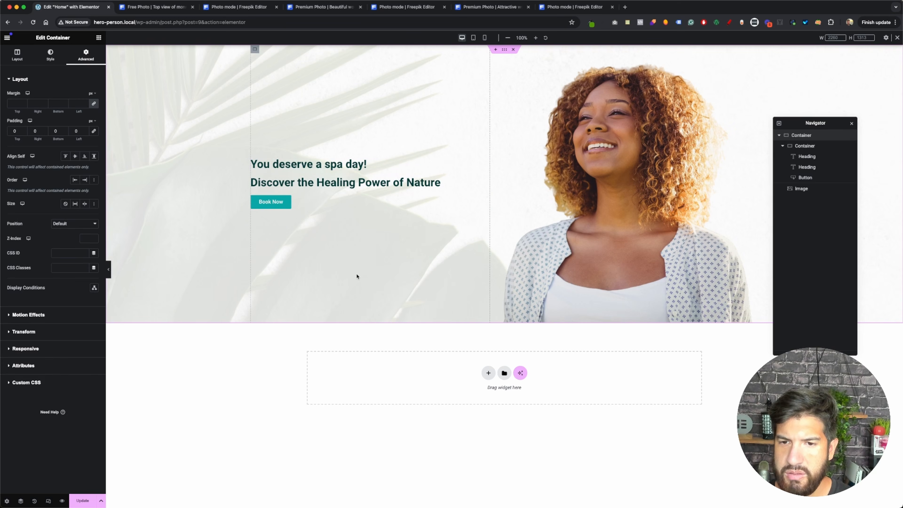
Change the font family of the "Discover the Healing Power of Nature" heading to Merriweather.
left_click(304, 187)
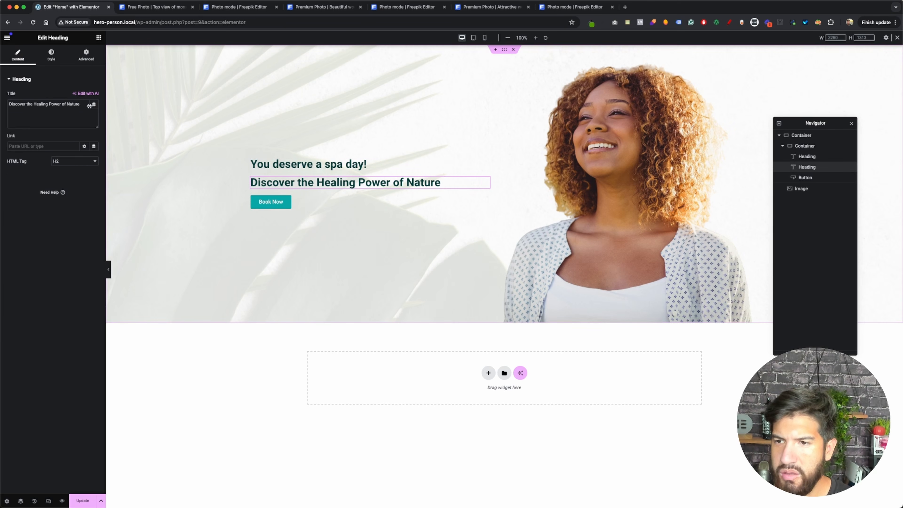
left_click(50, 61)
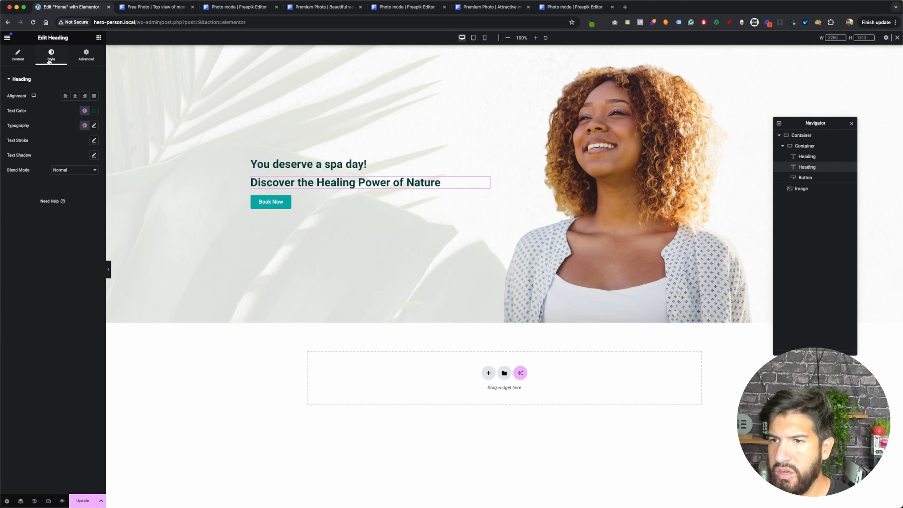
left_click(94, 125)
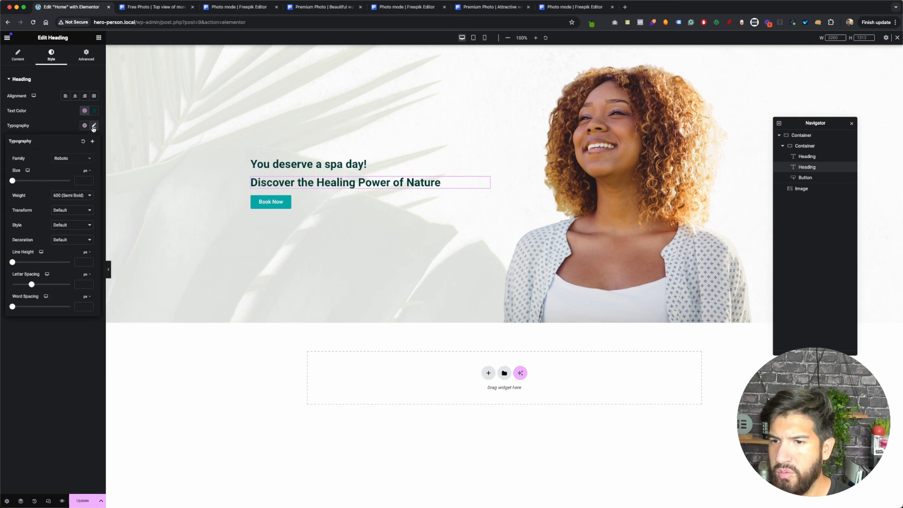
left_click(67, 159)
type("me")
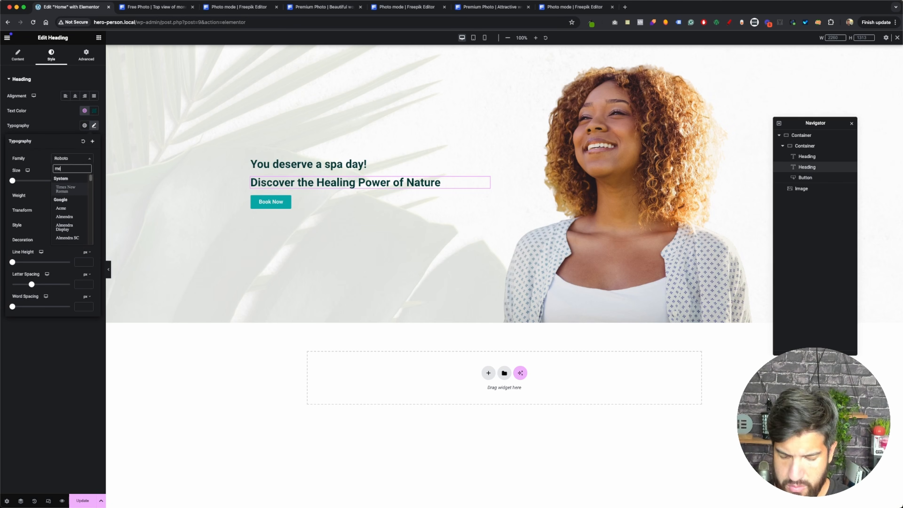
type("rr")
left_click(69, 188)
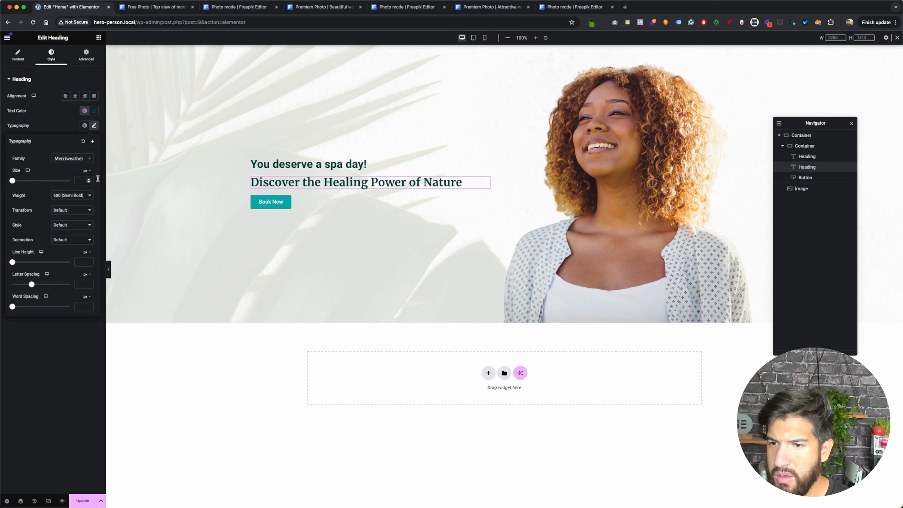
Set the second heading's font size to 3.7 rem and its line height to 67 px.
left_click(87, 170)
left_click(86, 193)
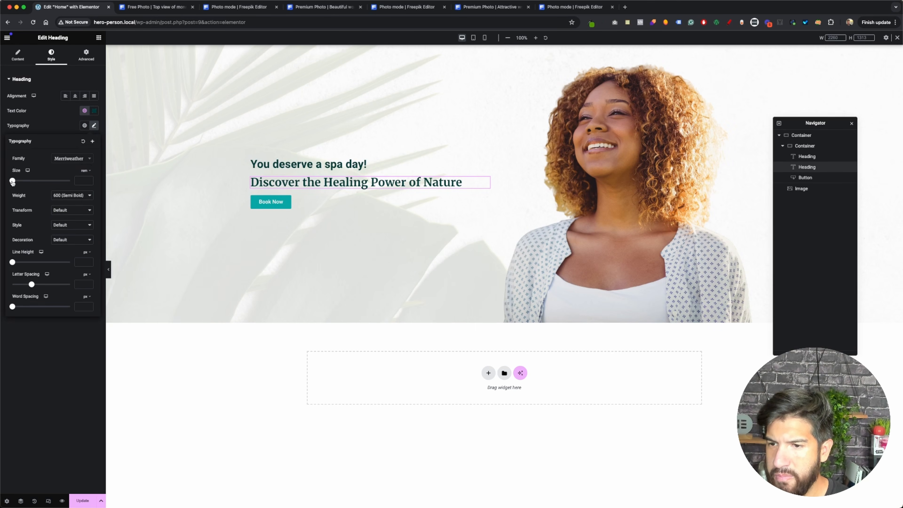
left_click_drag(12, 182, 22, 182)
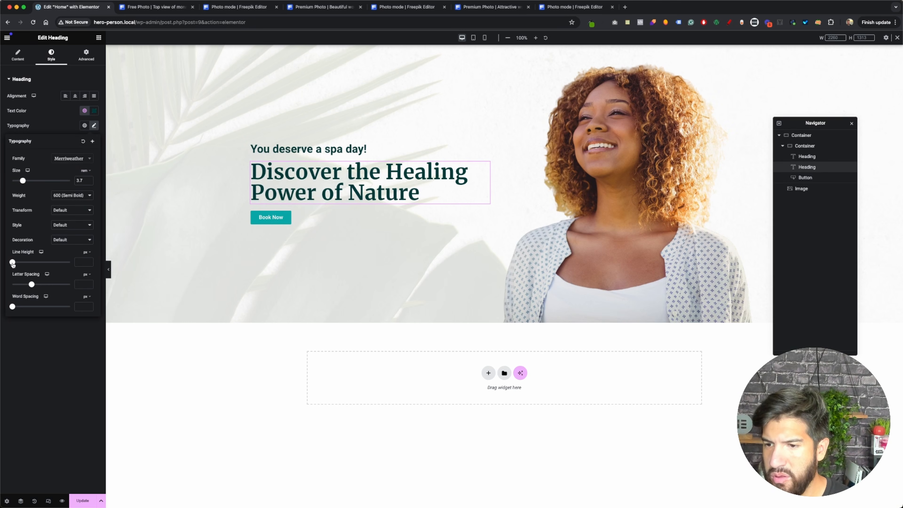
left_click_drag(13, 263, 52, 263)
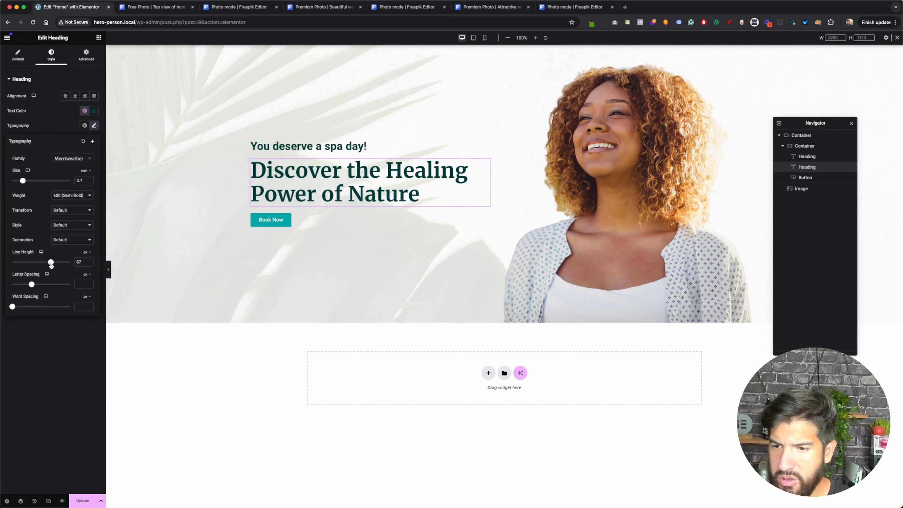
Set the line height of the "Discover the Healing Power of Nature" heading to 4 rem.
left_click_drag(51, 262, 54, 263)
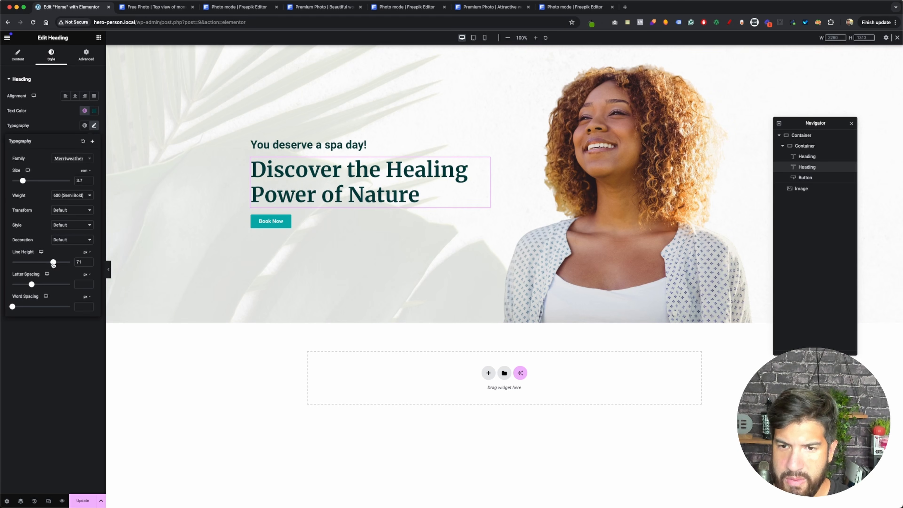
left_click(86, 252)
left_click(86, 263)
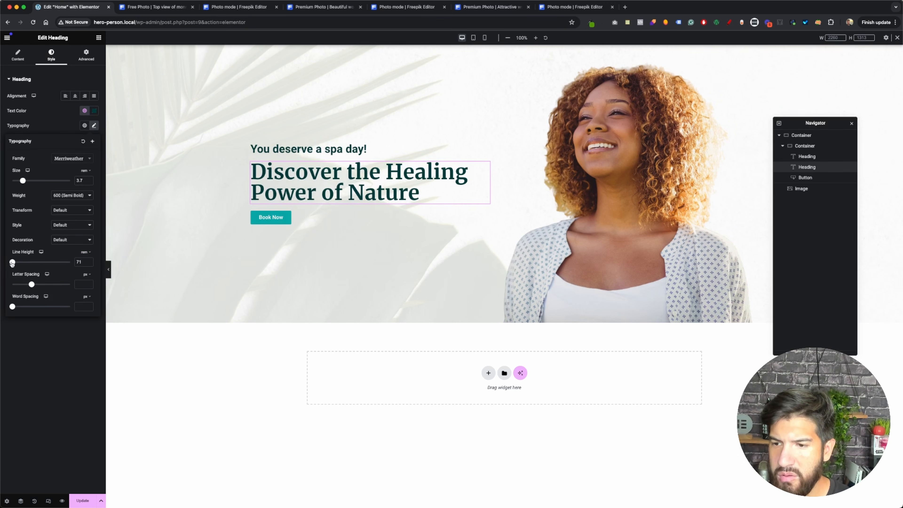
left_click_drag(12, 263, 35, 264)
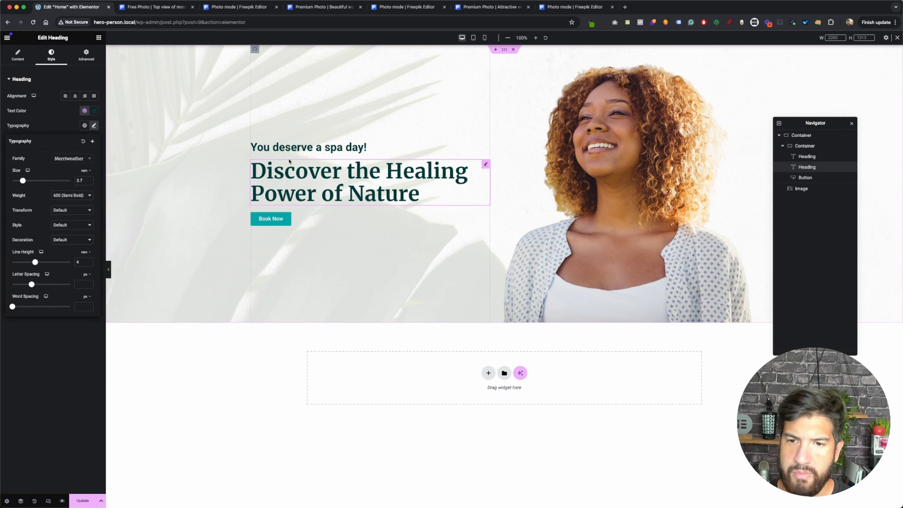
Change the font family of the "You deserve a spa day!" heading to Croissant One.
left_click(296, 148)
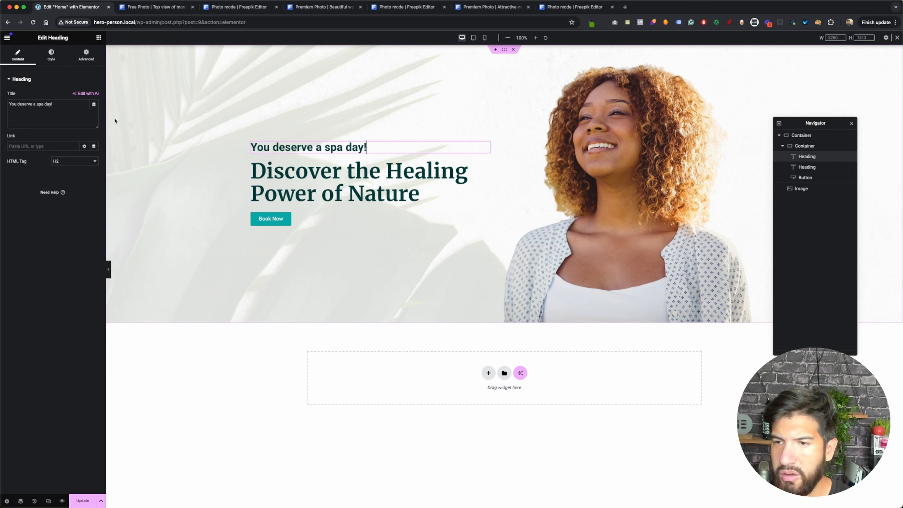
left_click(52, 56)
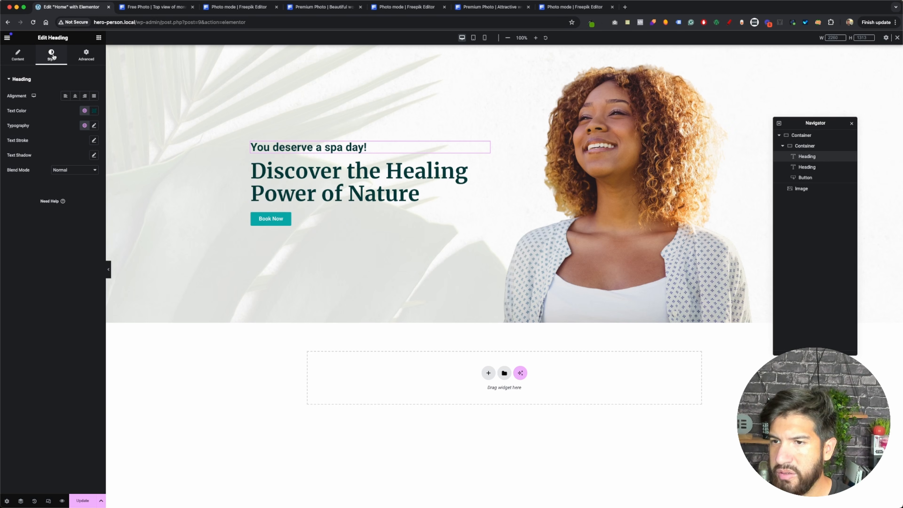
left_click(93, 126)
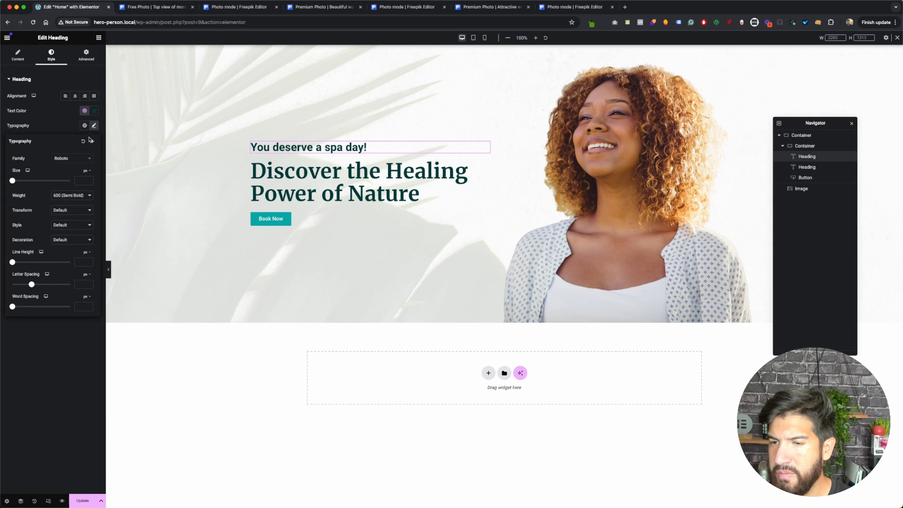
left_click(69, 162)
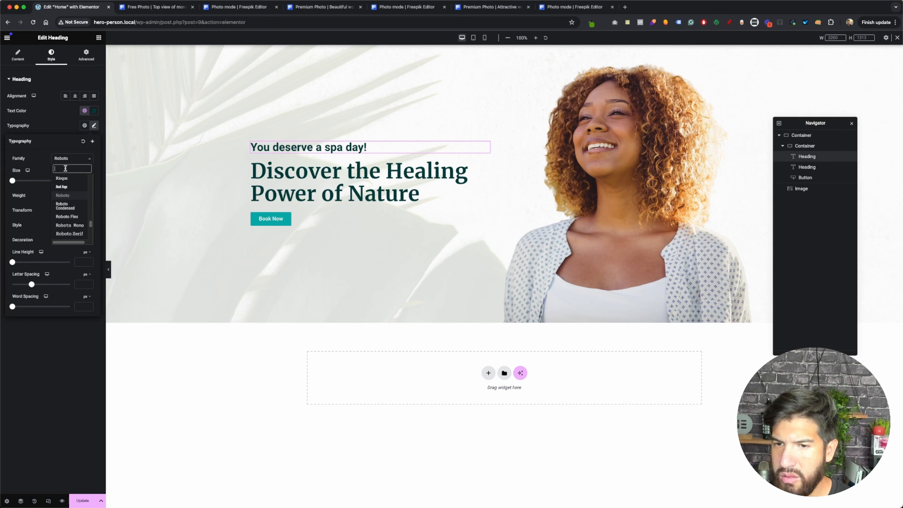
type("cro")
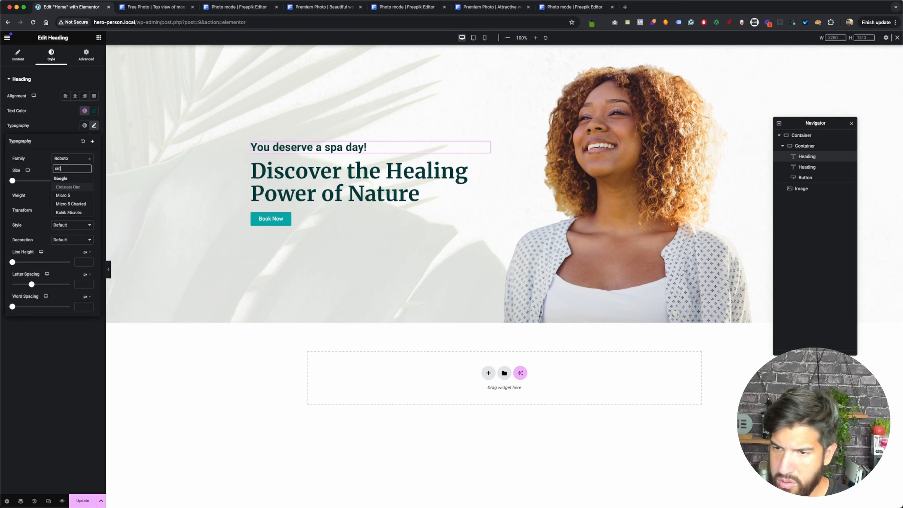
key("Return")
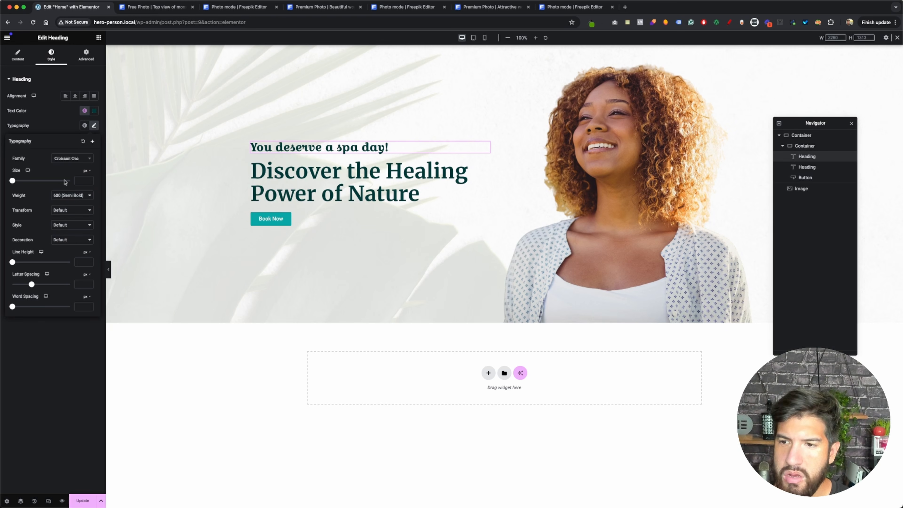
Set the "You deserve a spa day!" heading's font size to 1.5 rem and its weight to 500 (Medium).
left_click(85, 171)
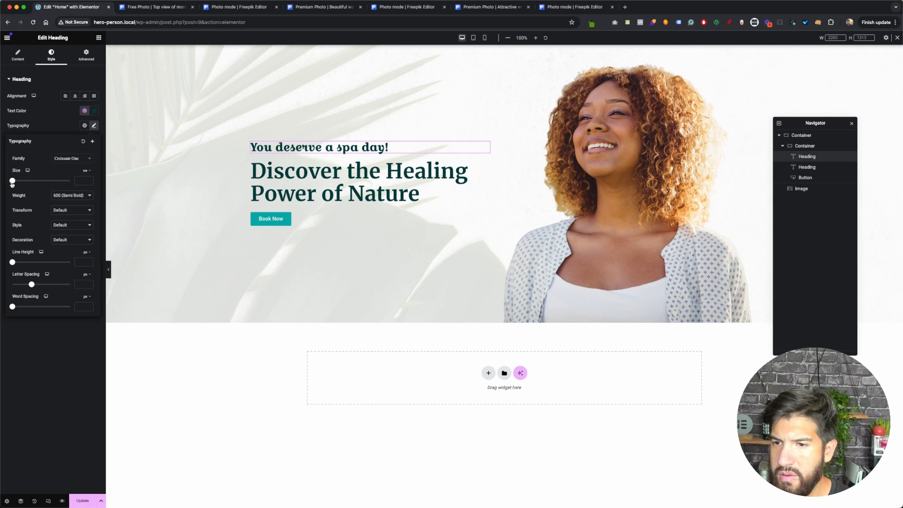
left_click(84, 191)
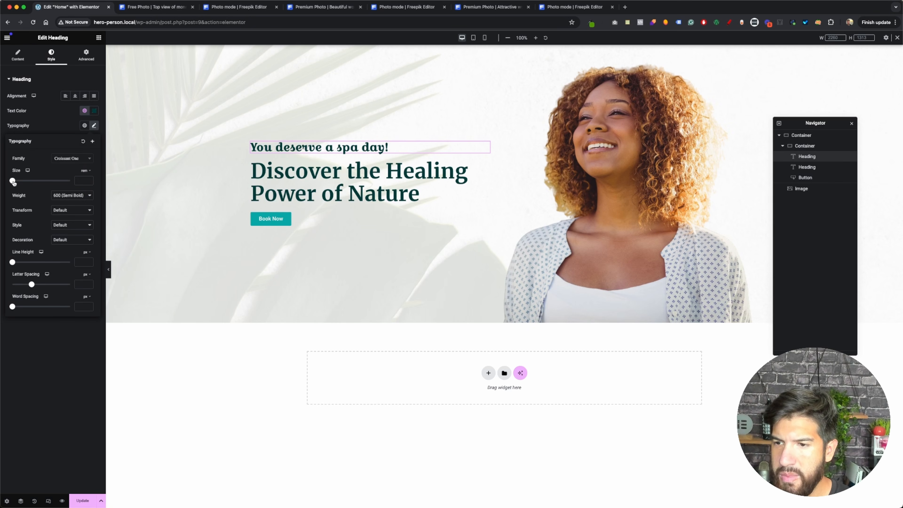
left_click_drag(12, 181, 17, 183)
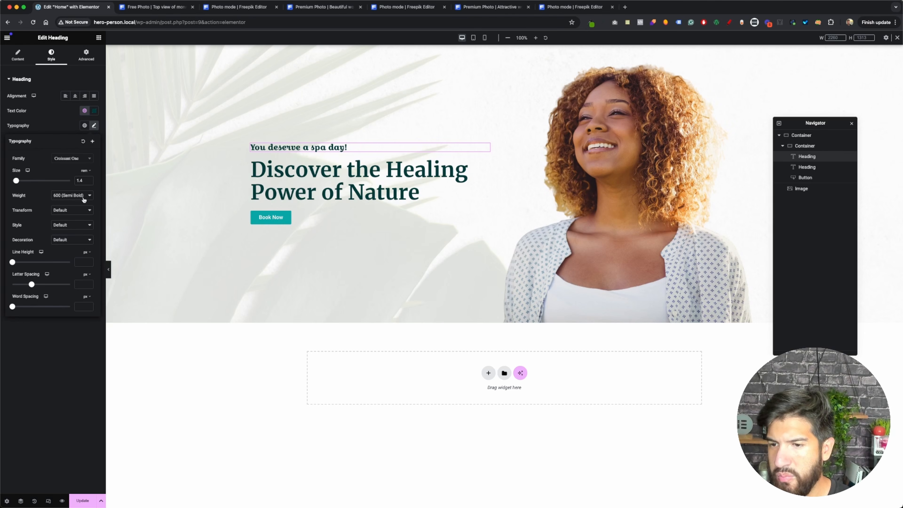
left_click(90, 179)
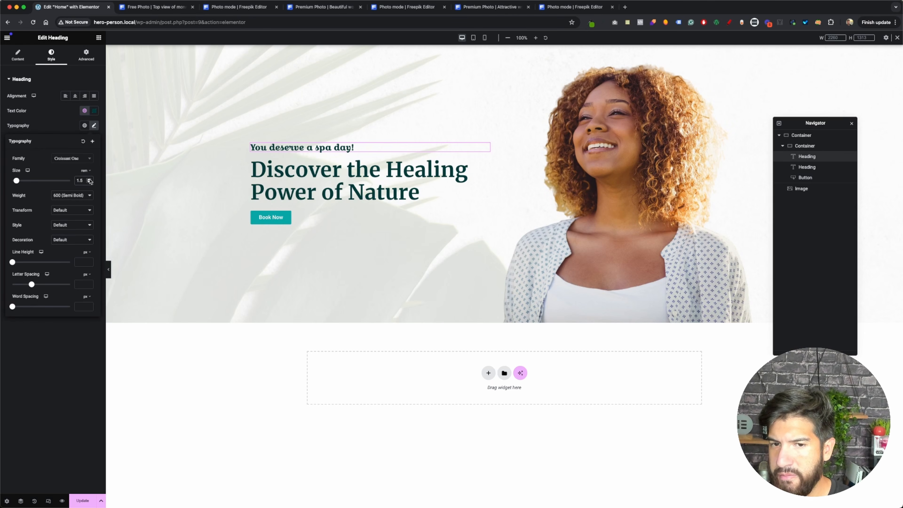
left_click(80, 197)
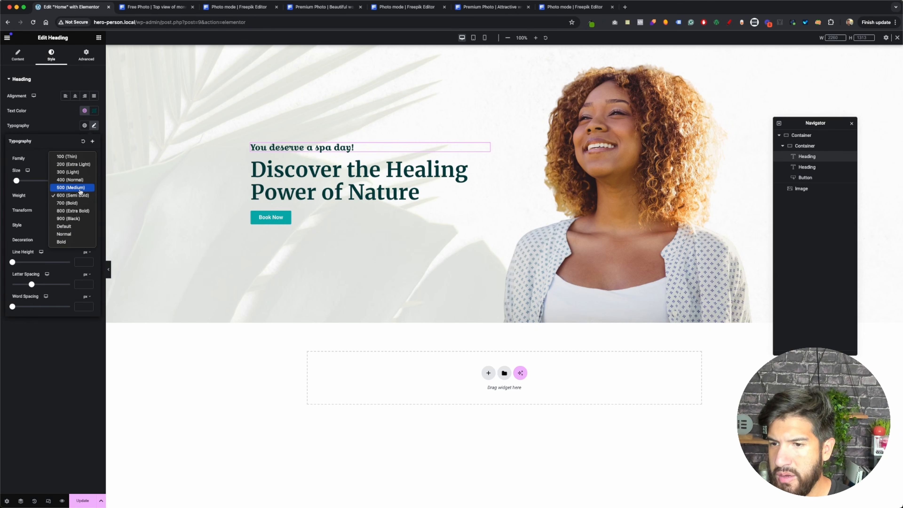
left_click(80, 189)
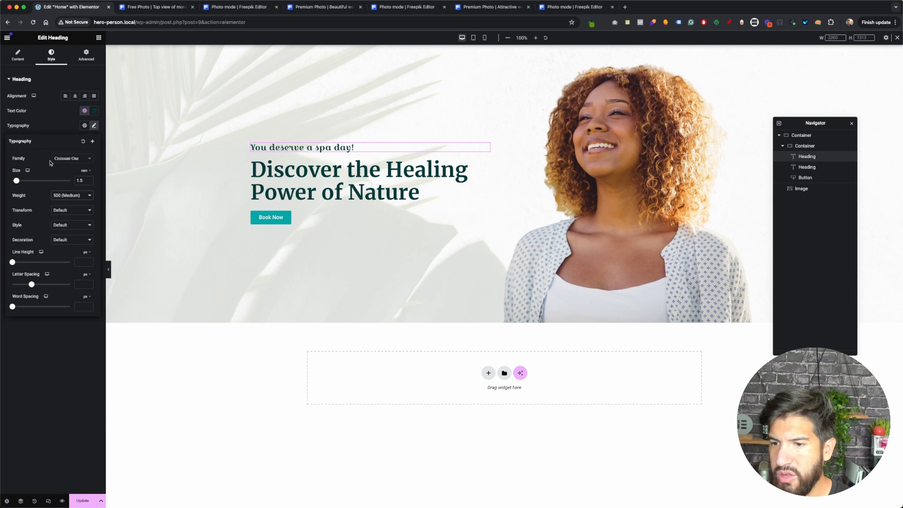
left_click(79, 119)
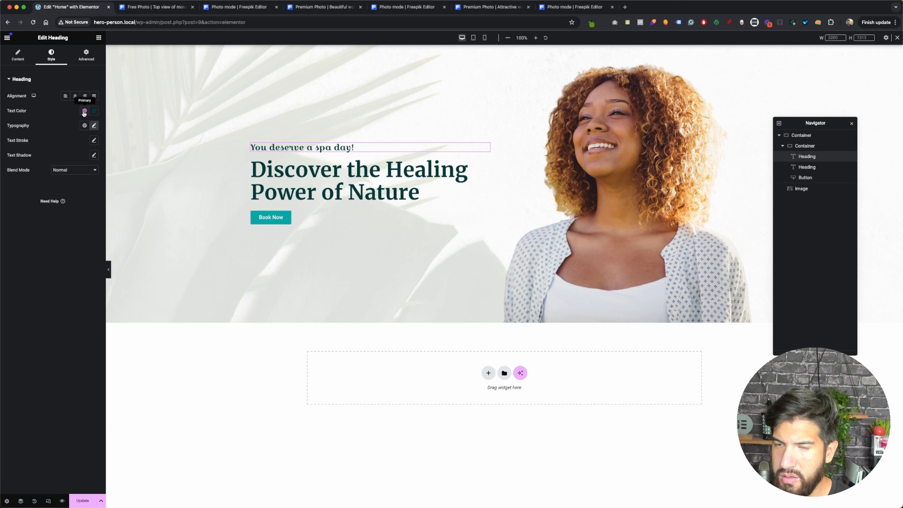
Apply the Secondary global color to the text of the "You deserve a spa day!" heading.
left_click(84, 111)
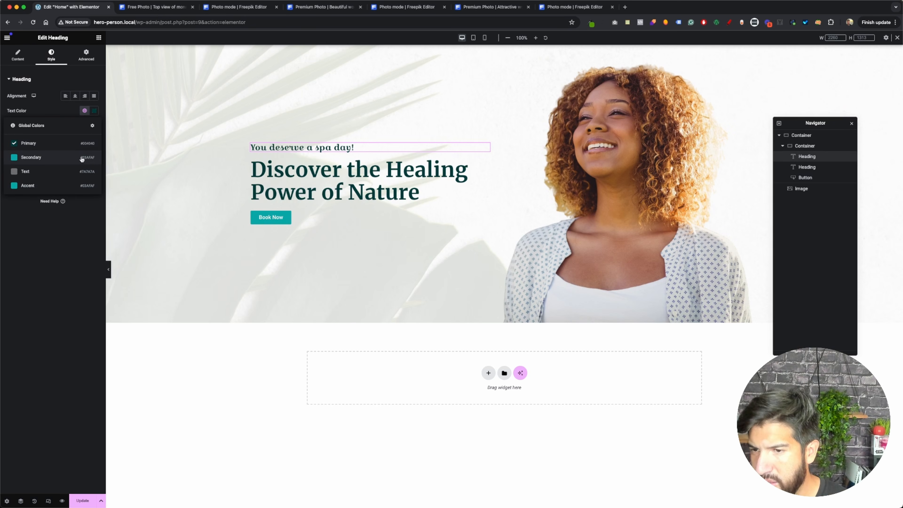
left_click(61, 157)
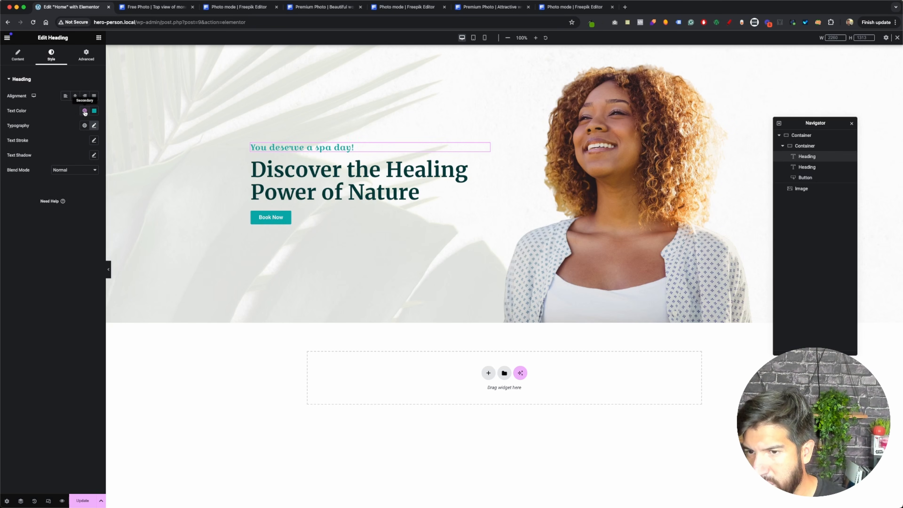
left_click(85, 110)
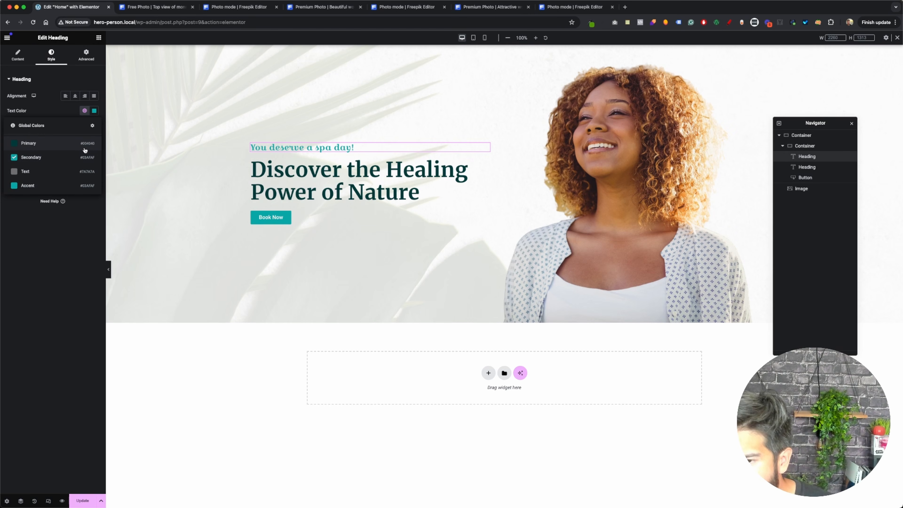
left_click(241, 232)
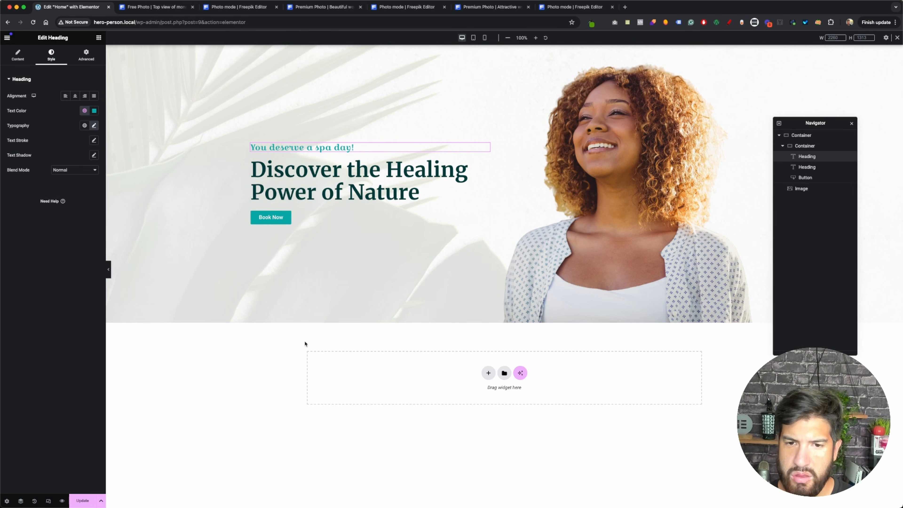
Set the "Book Now" button's font family to Oxygen with a weight of 700 (Bold).
left_click(299, 218)
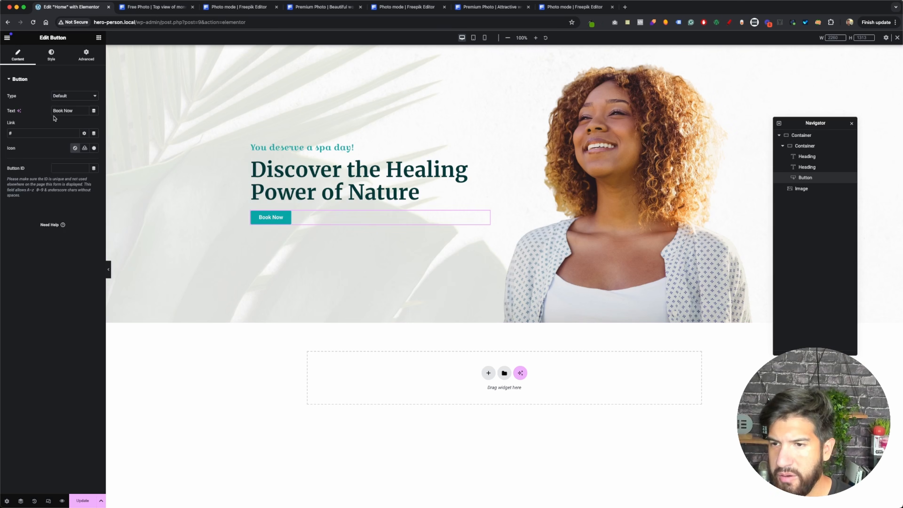
left_click(58, 62)
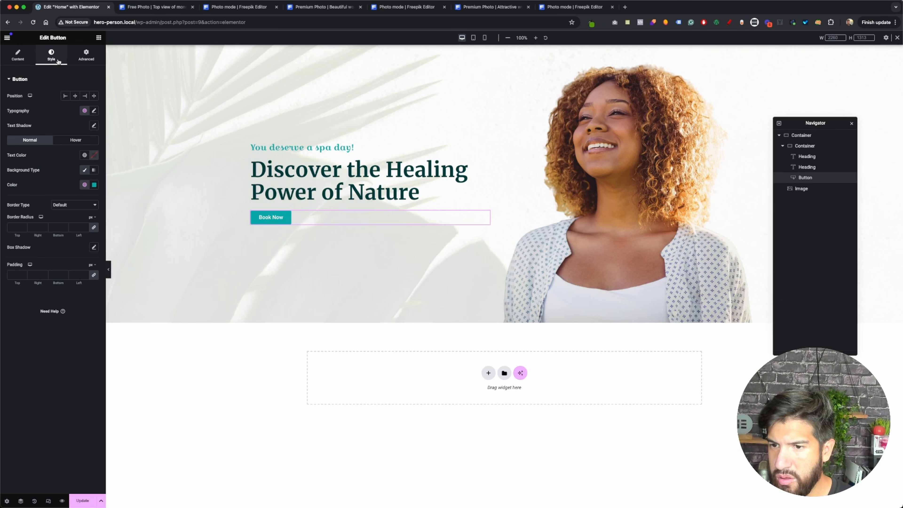
left_click(94, 112)
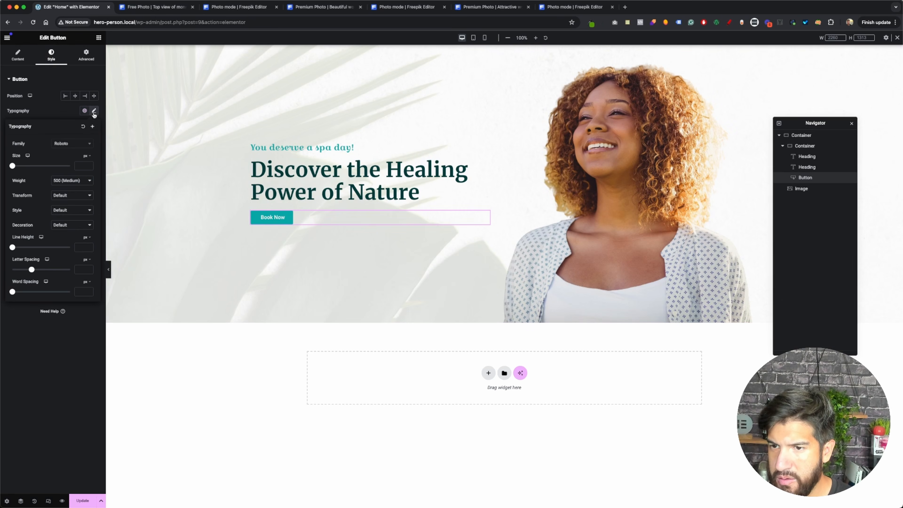
left_click(67, 145)
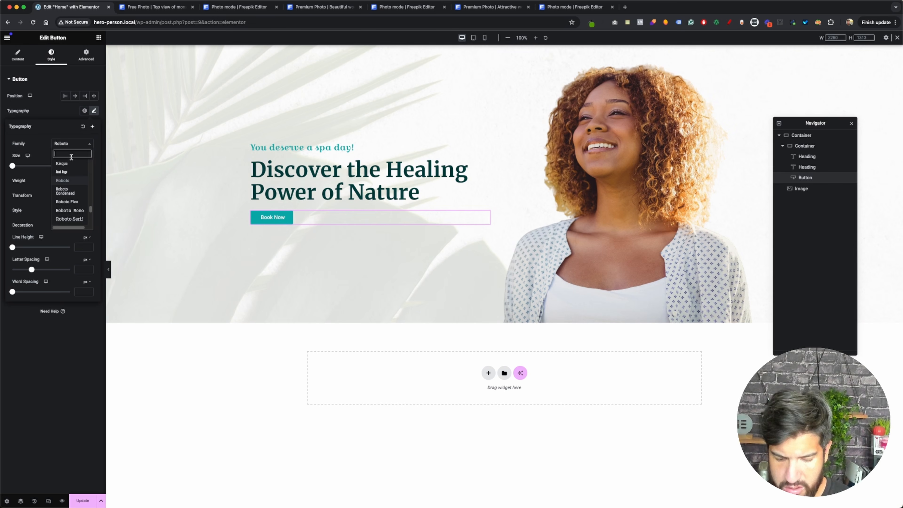
type("oxy")
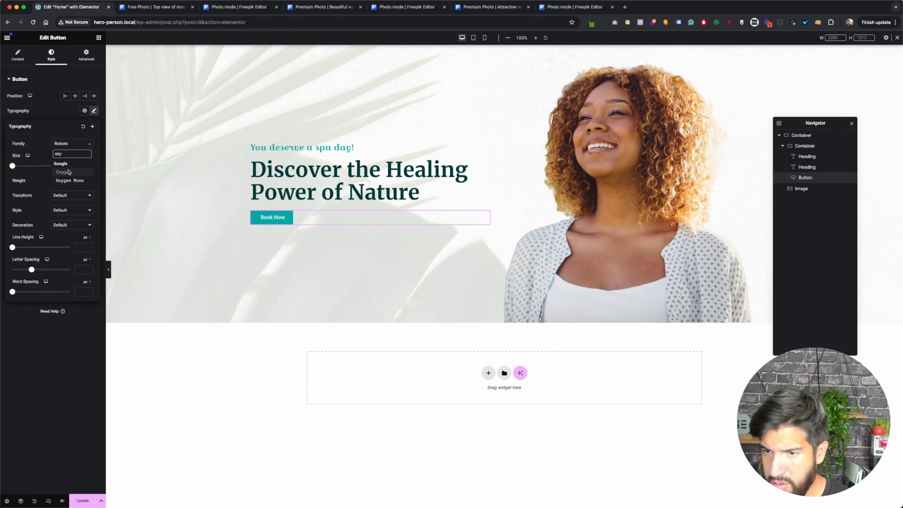
left_click(69, 172)
left_click(59, 181)
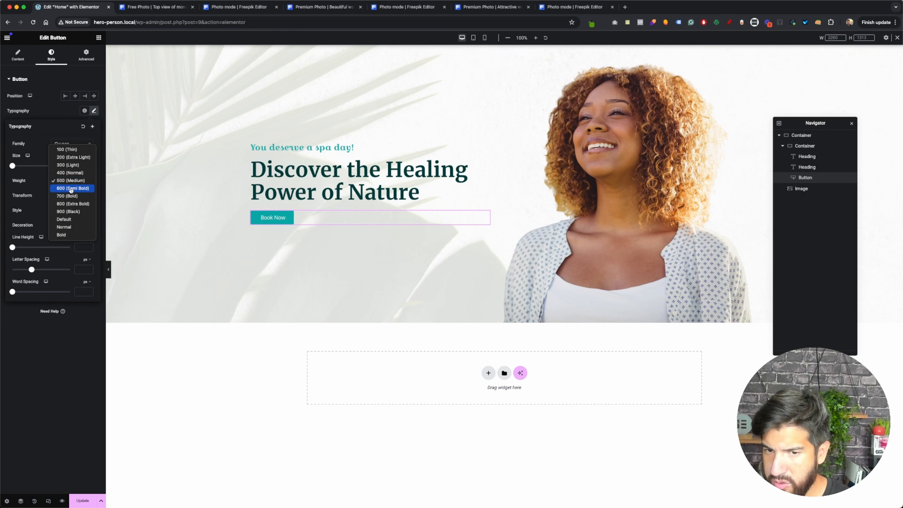
left_click(71, 189)
left_click(71, 183)
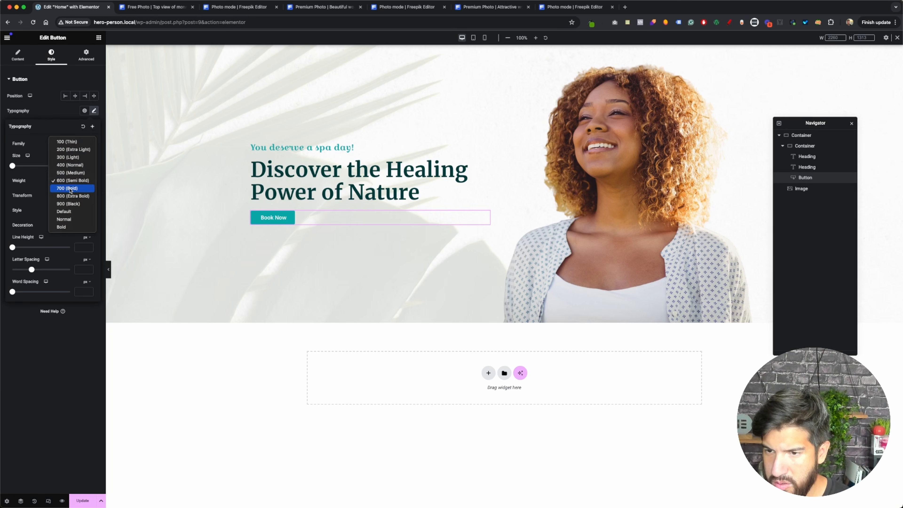
left_click(69, 188)
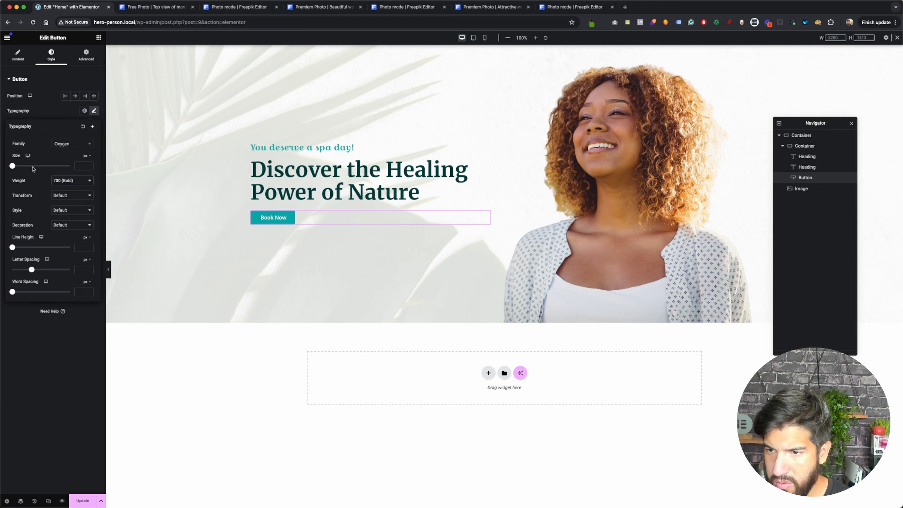
Set the "Book Now" button's font size to 1 rem.
left_click(87, 156)
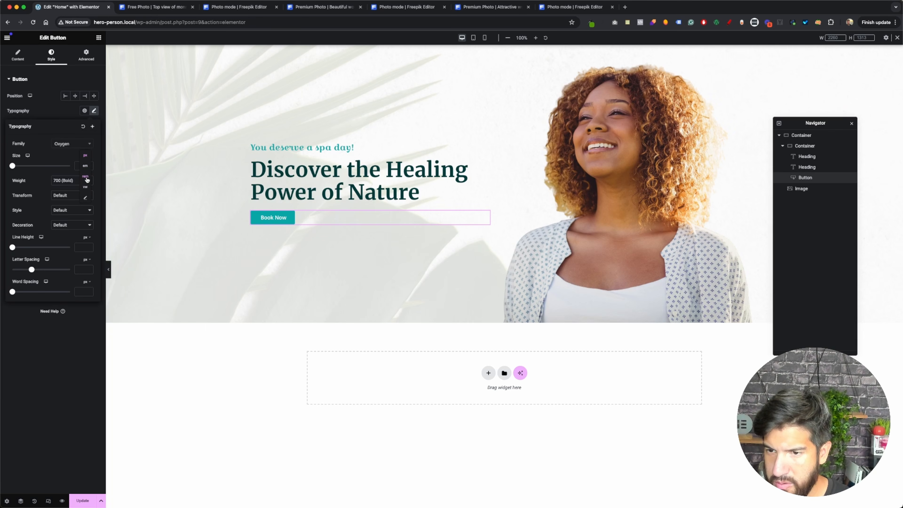
left_click(86, 177)
left_click_drag(12, 167, 14, 167)
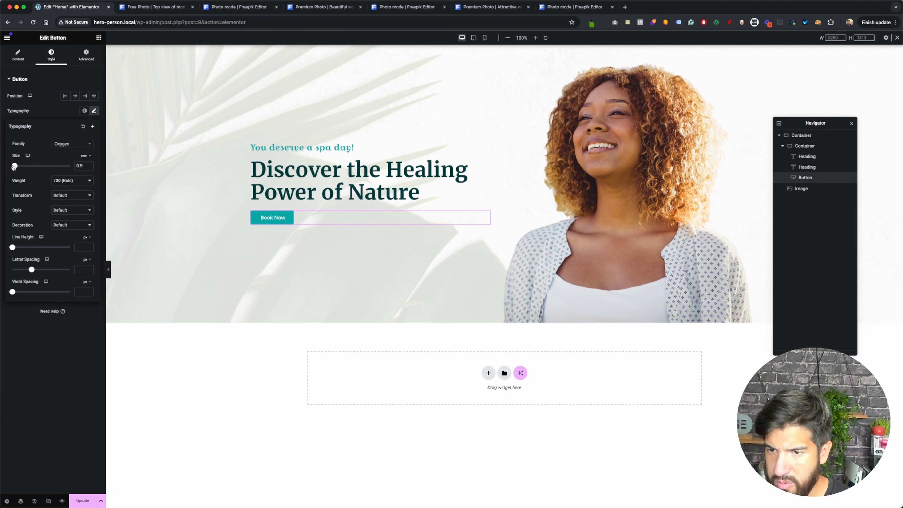
left_click_drag(85, 166, 49, 165)
type("1")
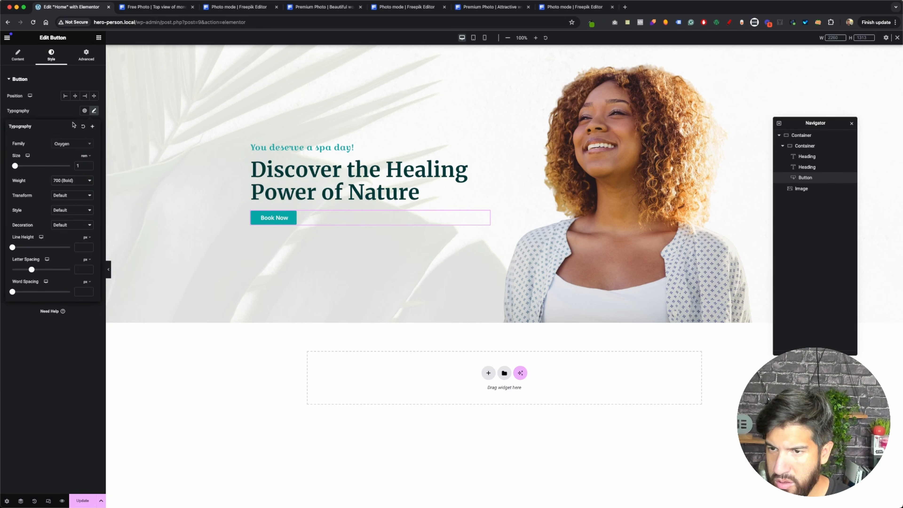
left_click(93, 111)
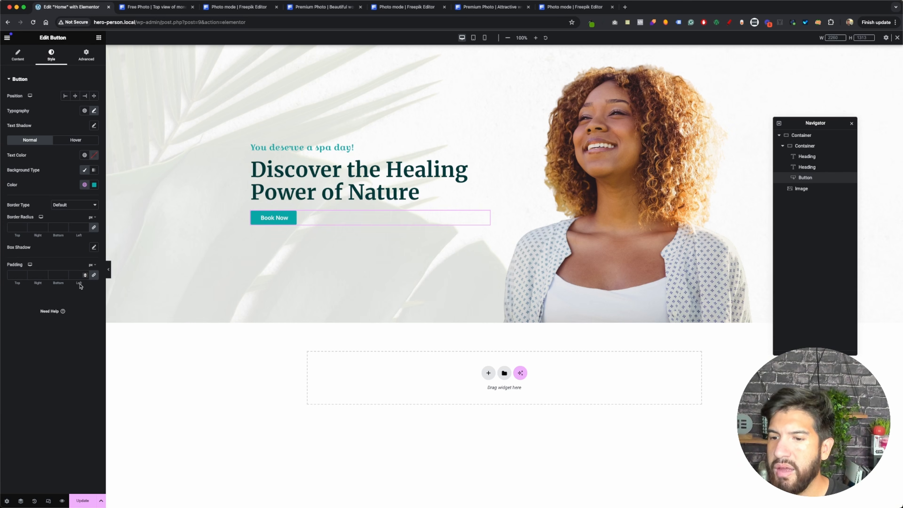
Set the "Book Now" button's padding to 15 px top and bottom and 25 px on both sides.
left_click_drag(79, 285, 82, 283)
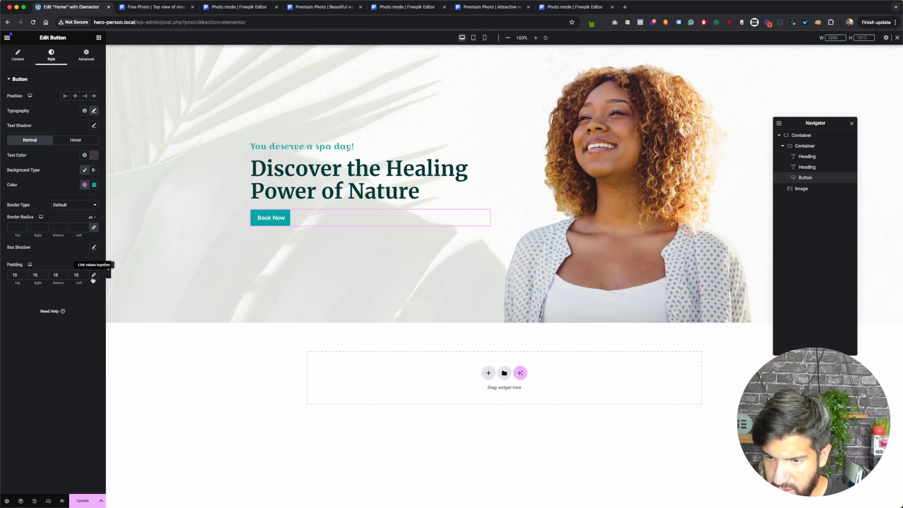
double_click(33, 275)
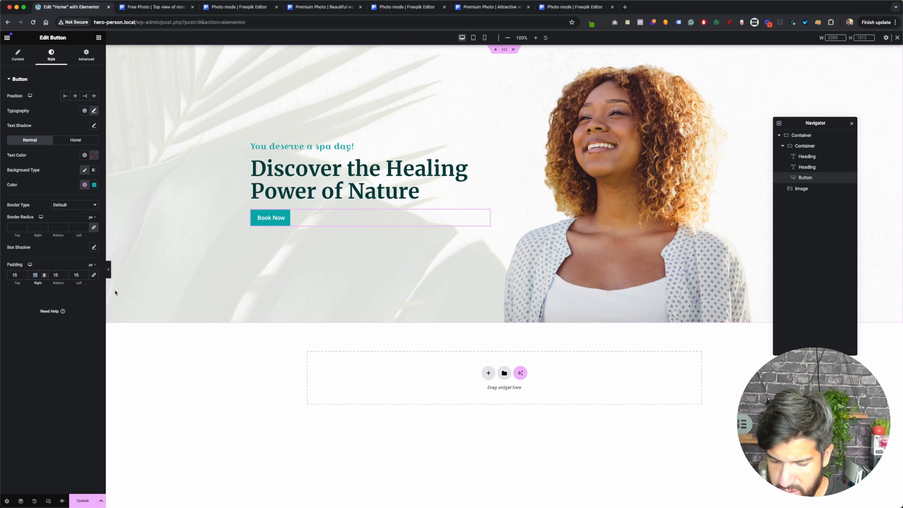
type("25")
key("Tab")
key("Tab")
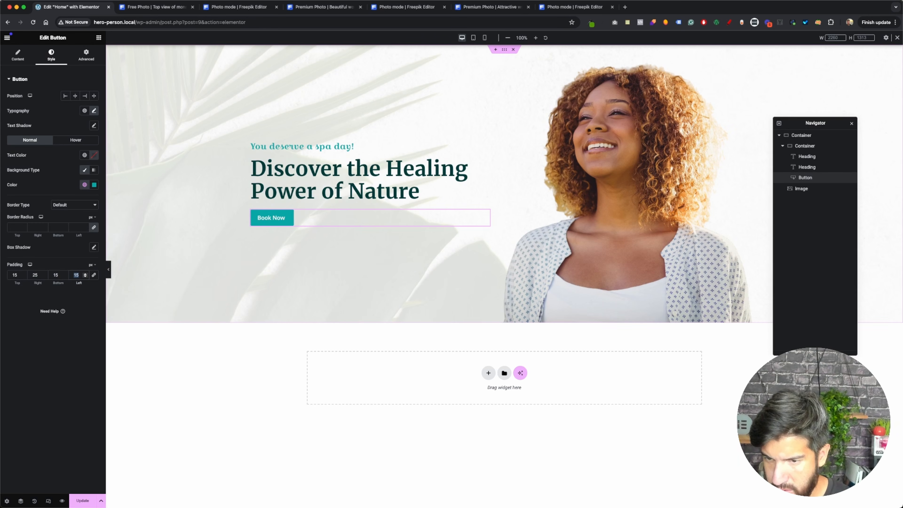
type("25")
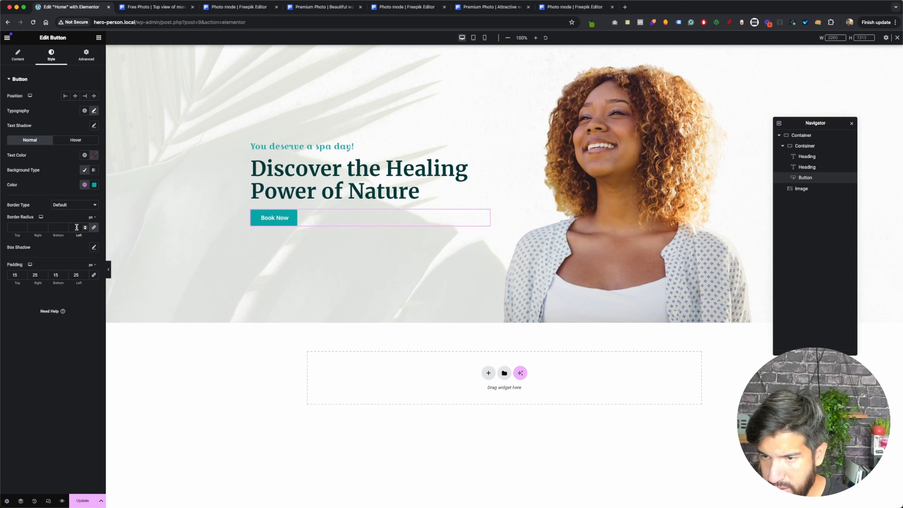
Try a border radius of 100 px on the "Book Now" button and reduce it to 1 px on all corners.
type("00")
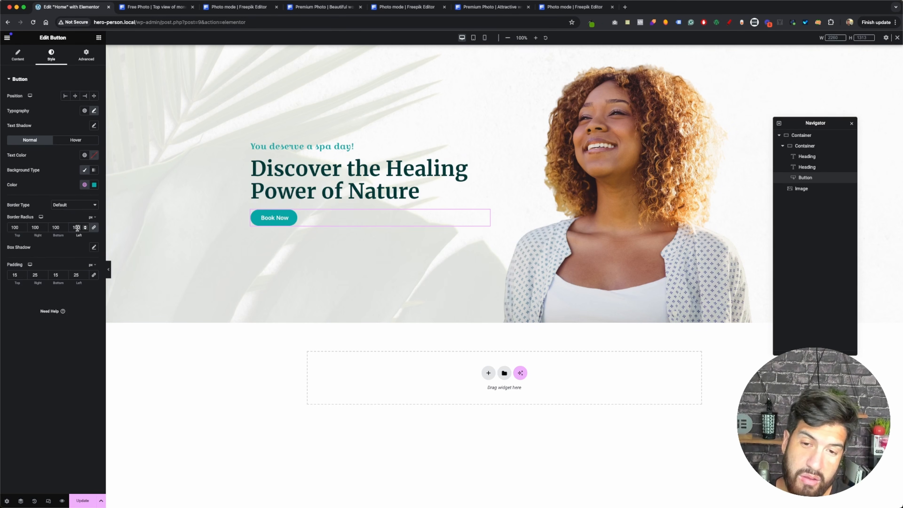
key("BackSpace")
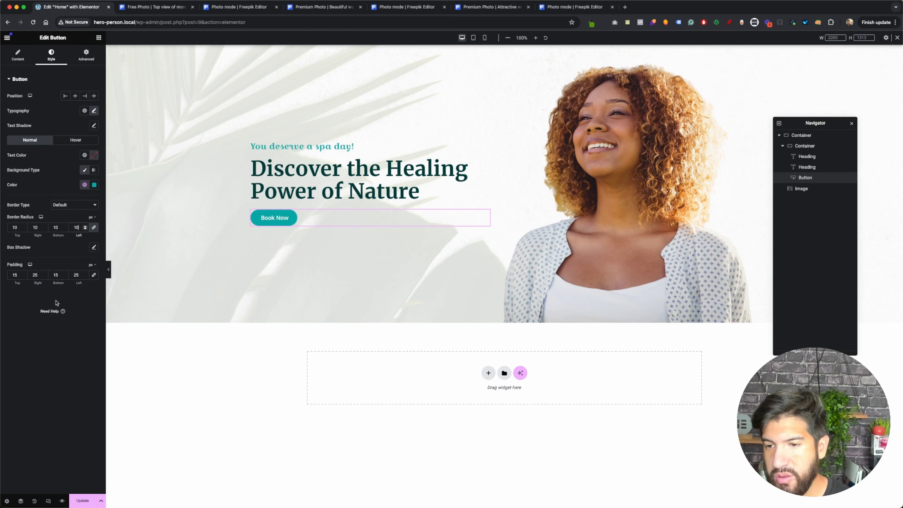
key("BackSpace")
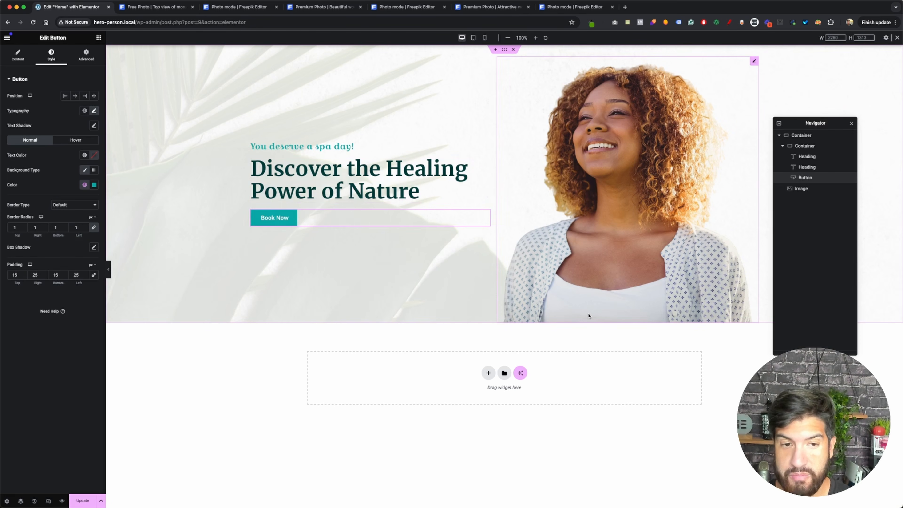
Unlink the woman image's margins and set its bottom margin to -20 px.
left_click(569, 291)
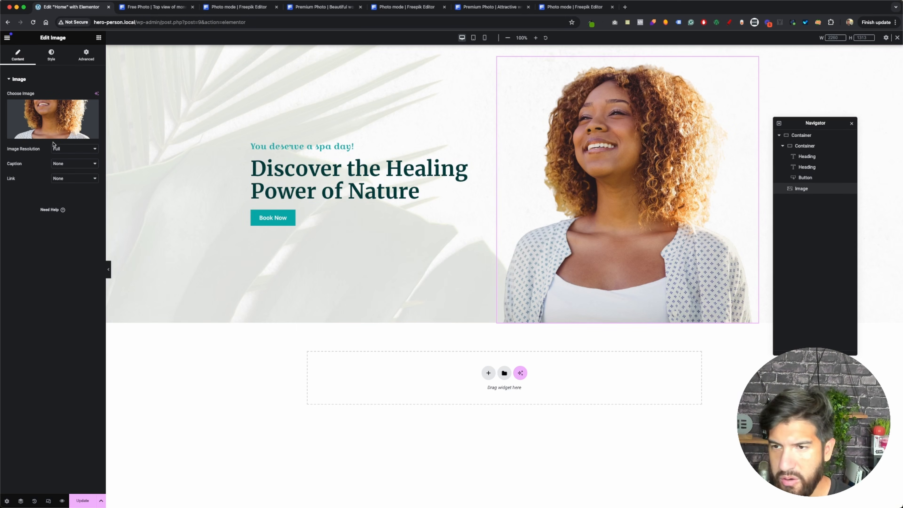
left_click(53, 56)
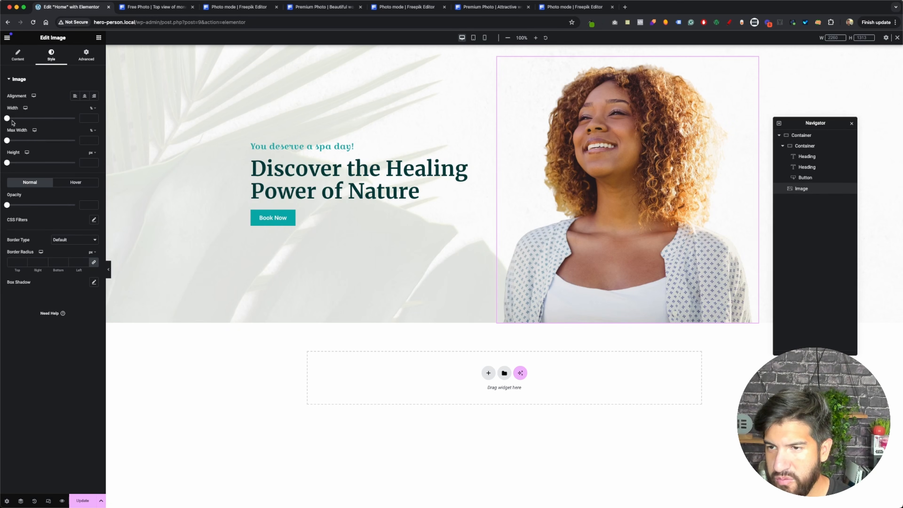
left_click(82, 63)
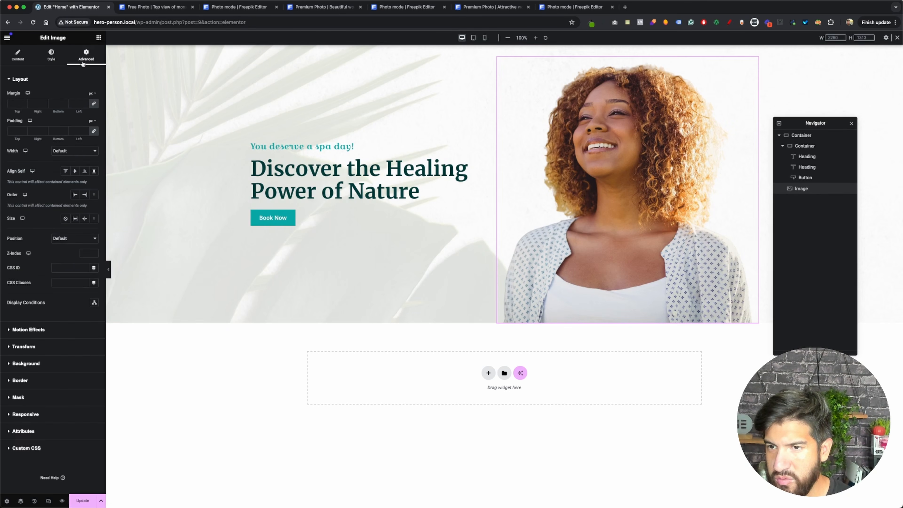
left_click(94, 104)
left_click_drag(56, 112, 71, 111)
Set the outer hero container's overflow to Hidden.
right_click(167, 112)
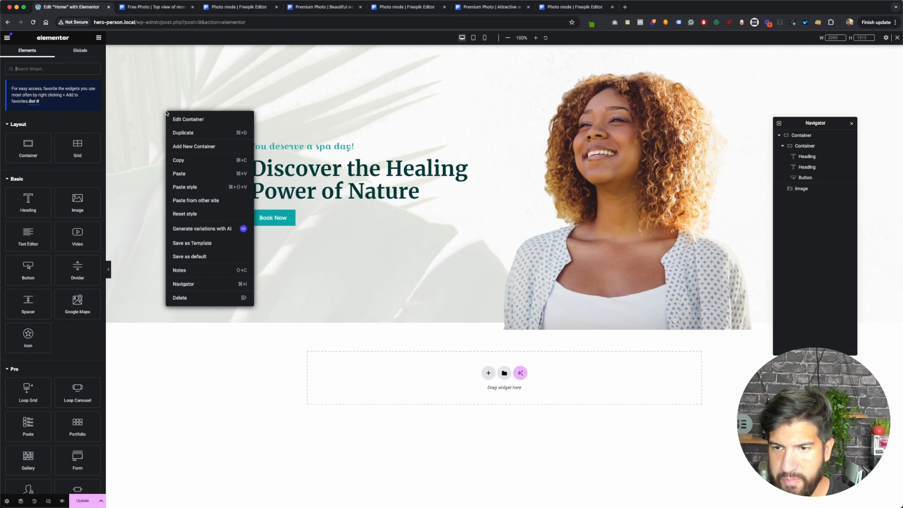
left_click(185, 119)
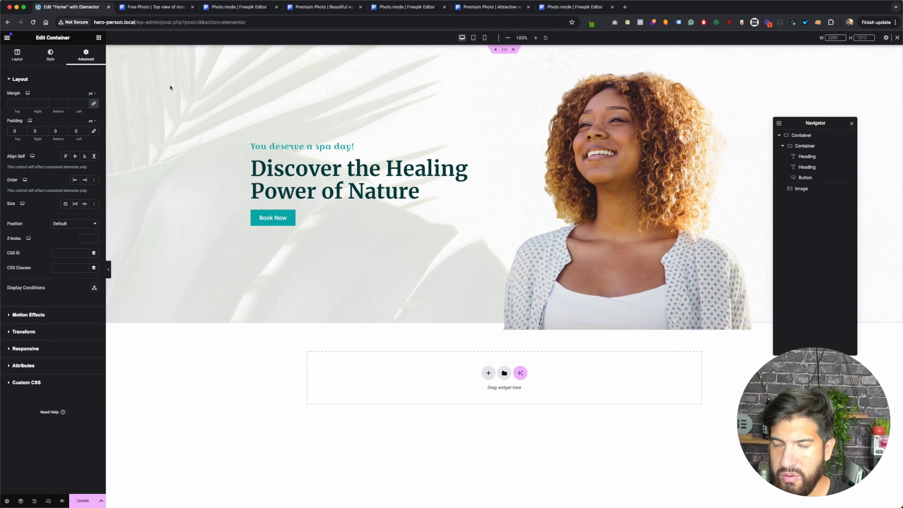
left_click(18, 57)
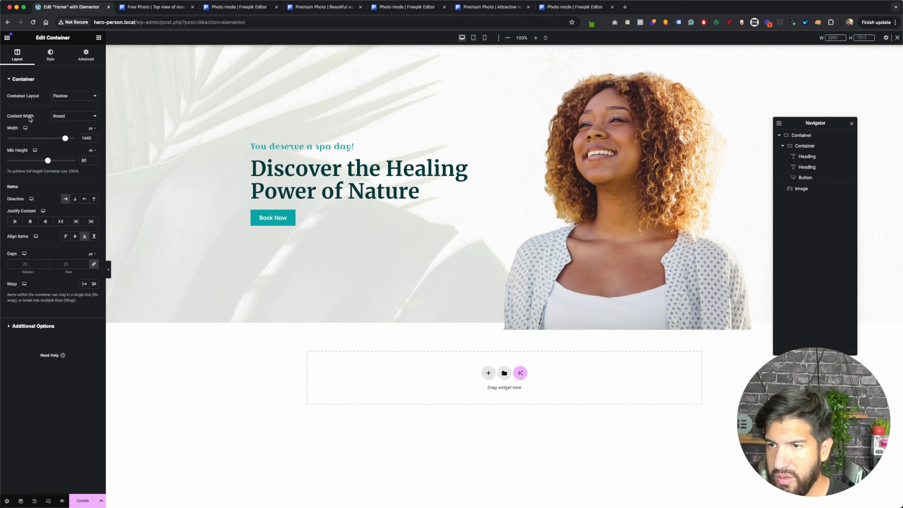
left_click(39, 330)
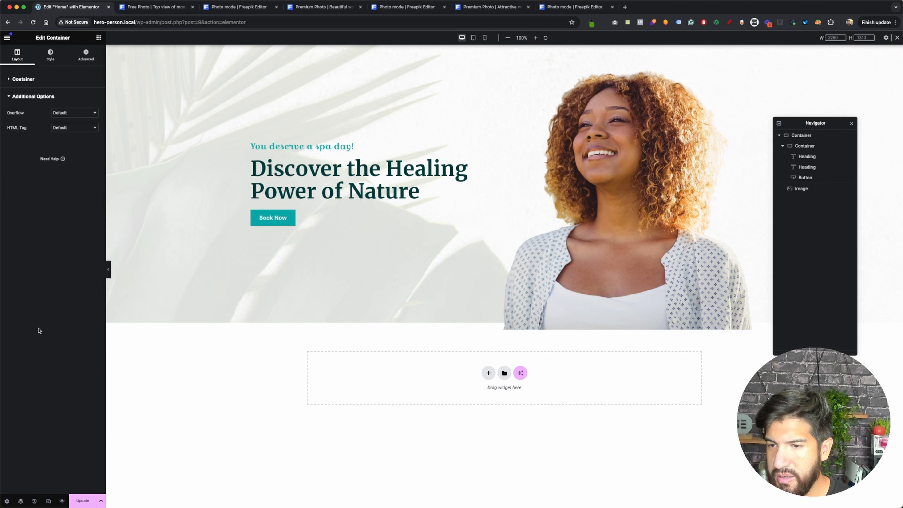
left_click(66, 114)
left_click(66, 121)
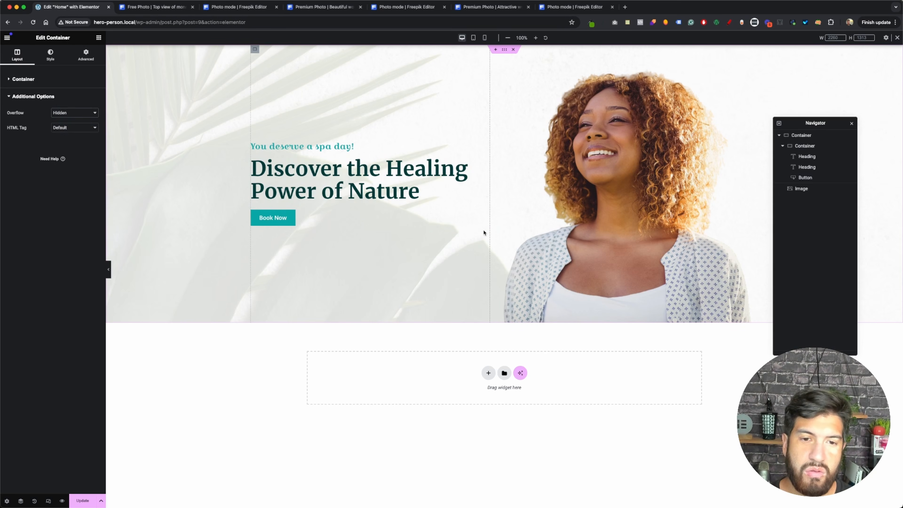
Set the woman image's left margin to -125 px so it grows toward the headings.
left_click(502, 232)
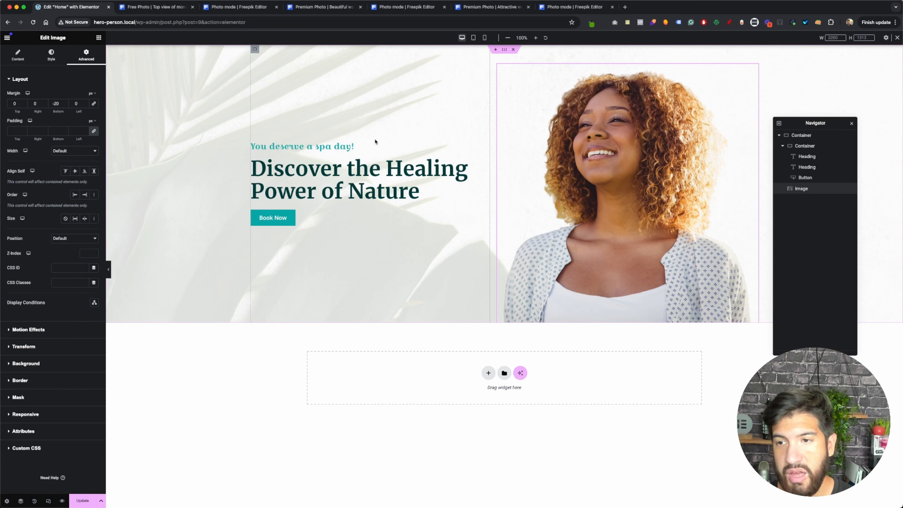
left_click_drag(80, 113, 25, 111)
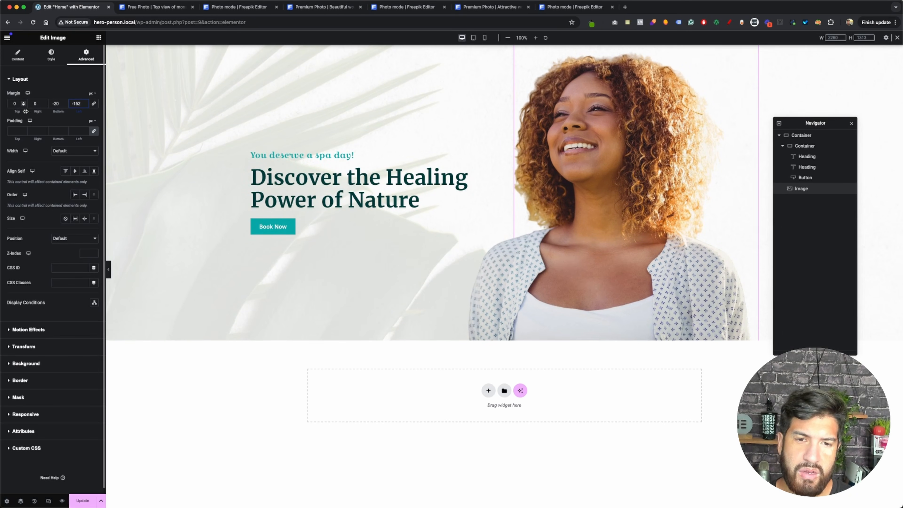
left_click_drag(26, 111, 35, 111)
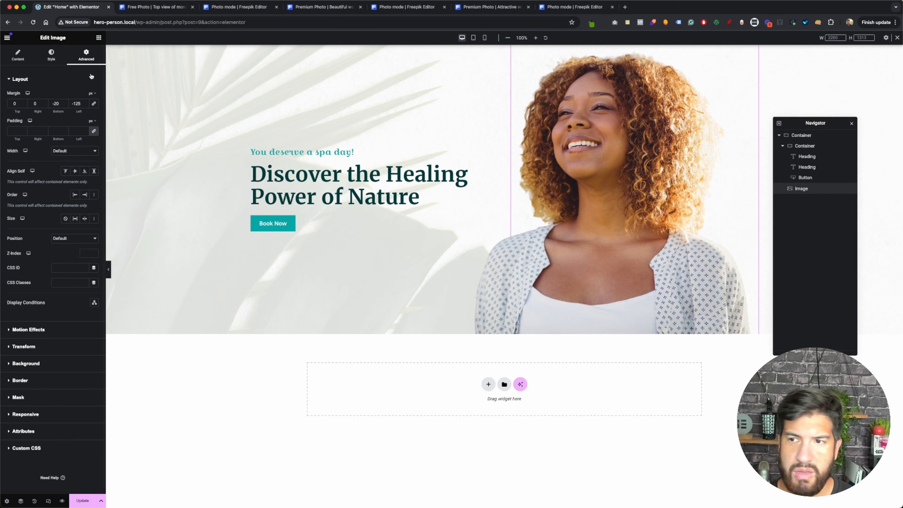
Try a top margin of about 58 px on the woman image and undo it.
left_click_drag(9, 111, 38, 113)
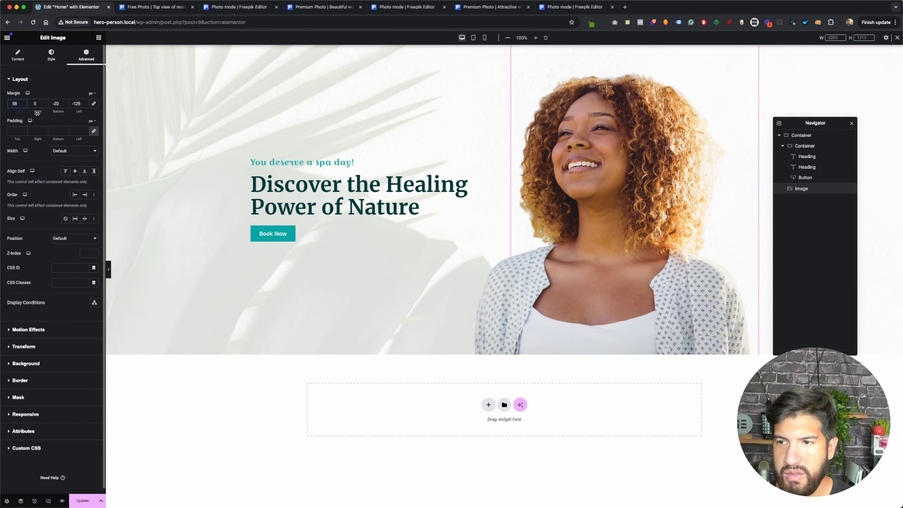
key("super+z")
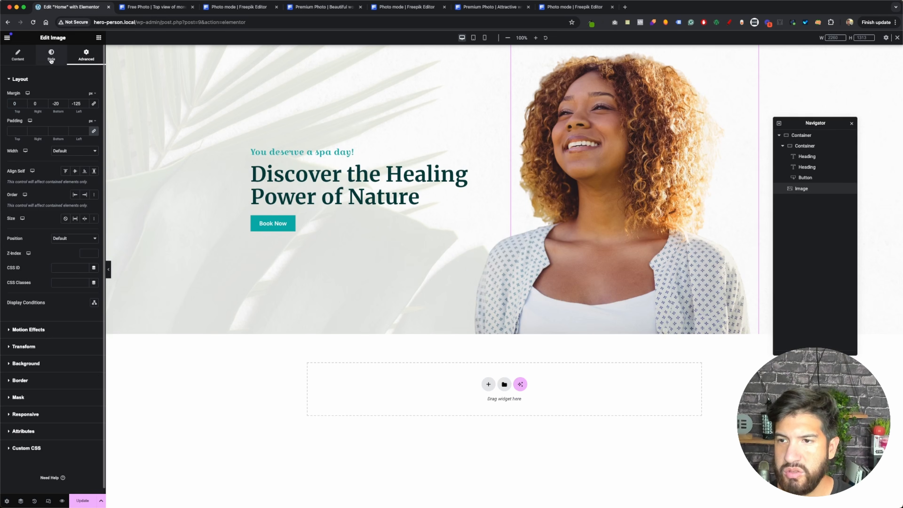
left_click(51, 60)
left_click(22, 63)
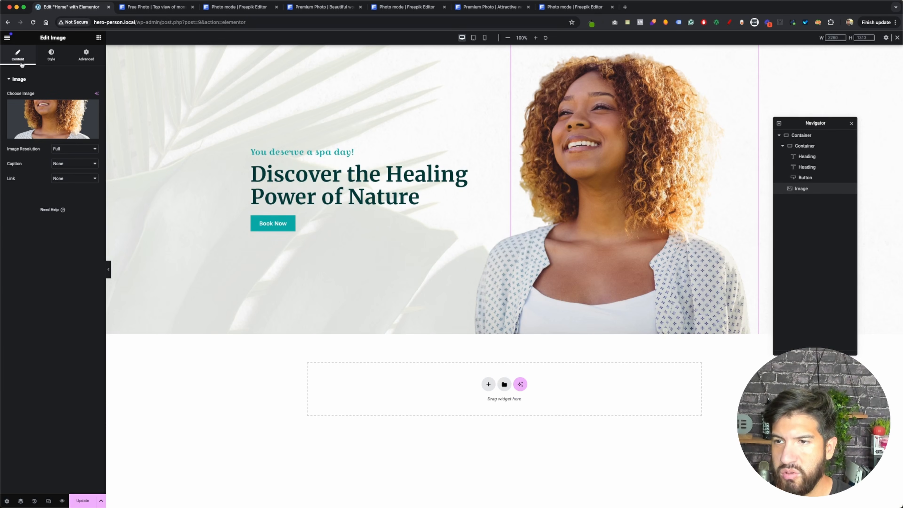
Set the outer hero container's minimum height to 70 vh.
right_click(170, 89)
left_click(183, 98)
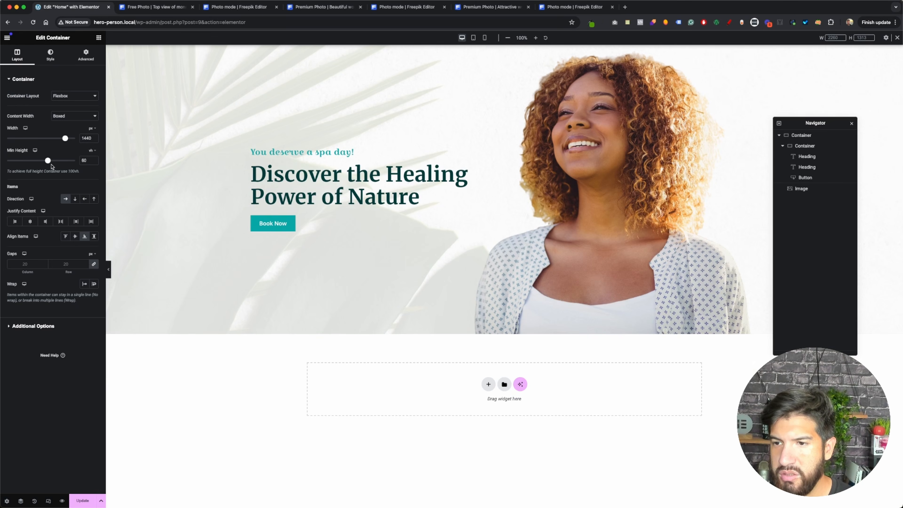
left_click_drag(50, 162, 56, 163)
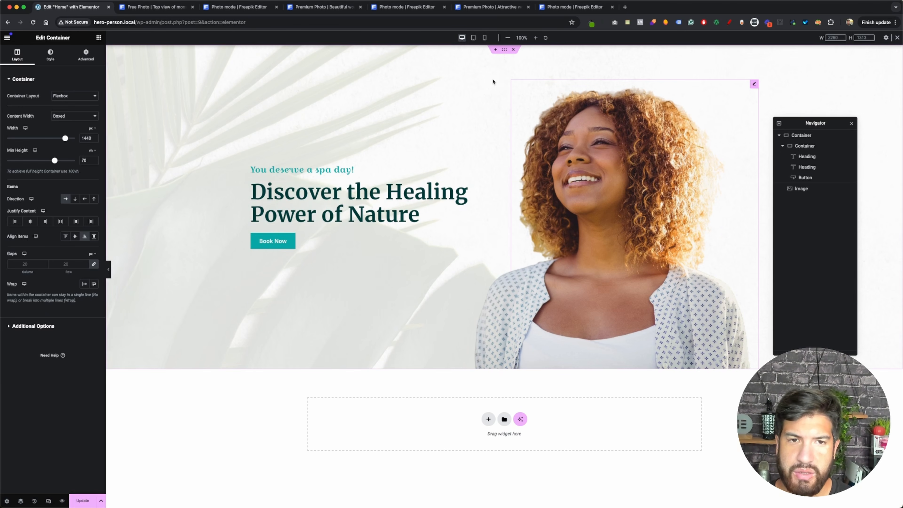
For the tablet view, unlink the woman image's margins and set the bottom margin to -14 px and the left to -58 px.
left_click(474, 37)
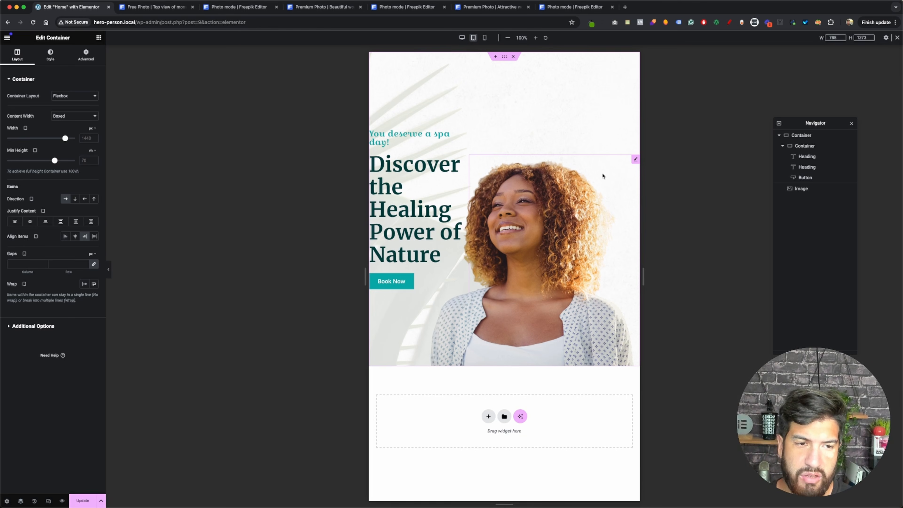
left_click(635, 162)
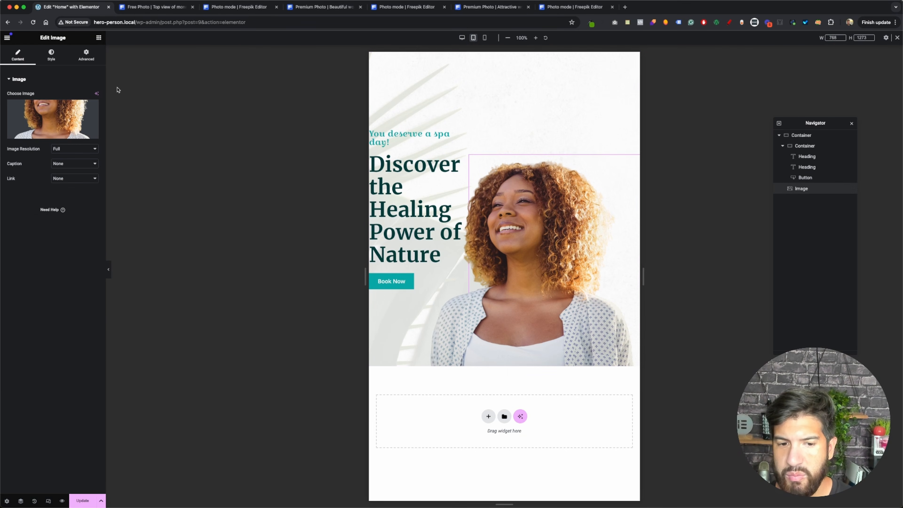
left_click(91, 63)
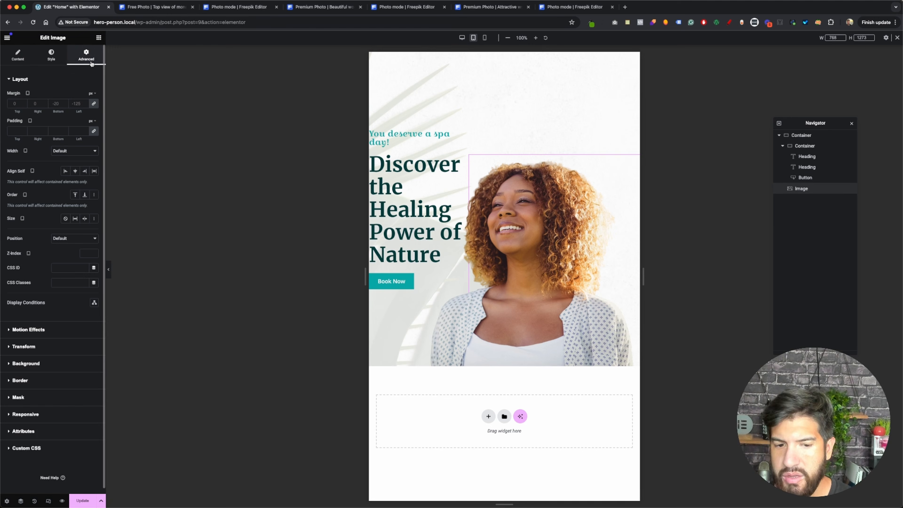
left_click(93, 103)
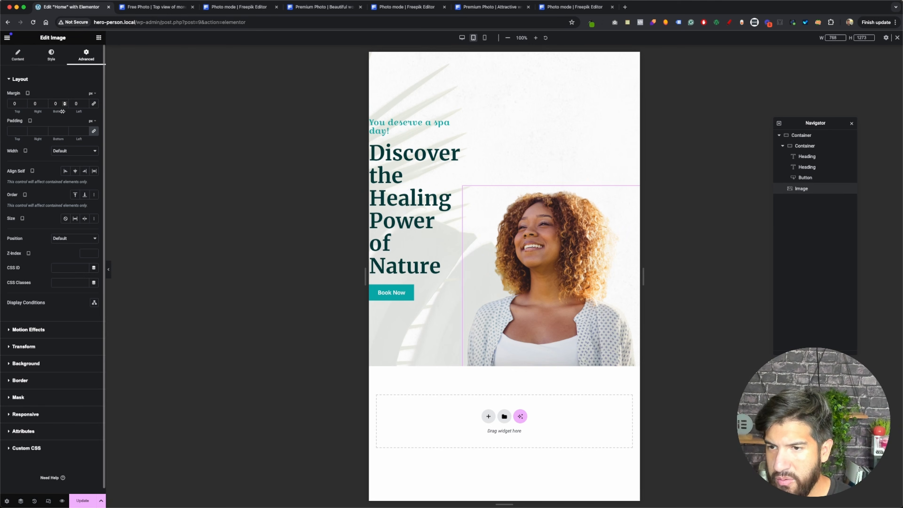
left_click_drag(61, 112, 79, 112)
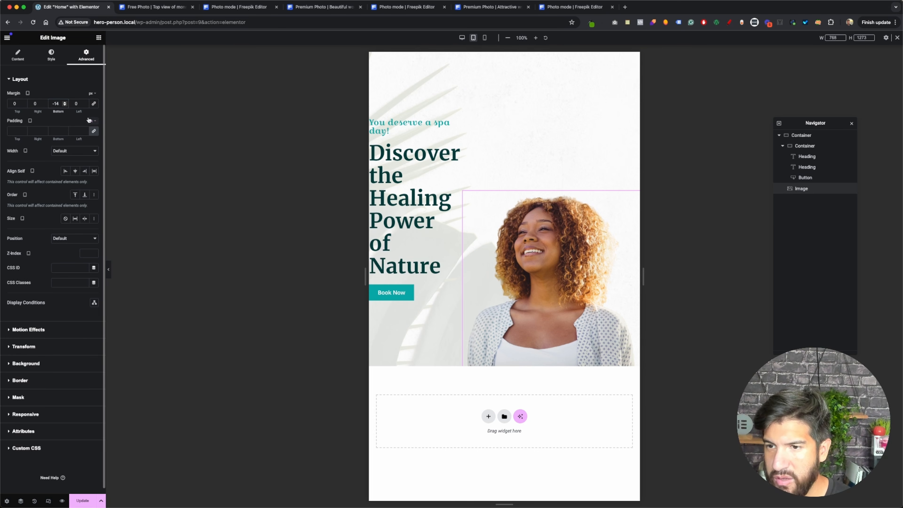
left_click_drag(79, 113, 61, 111)
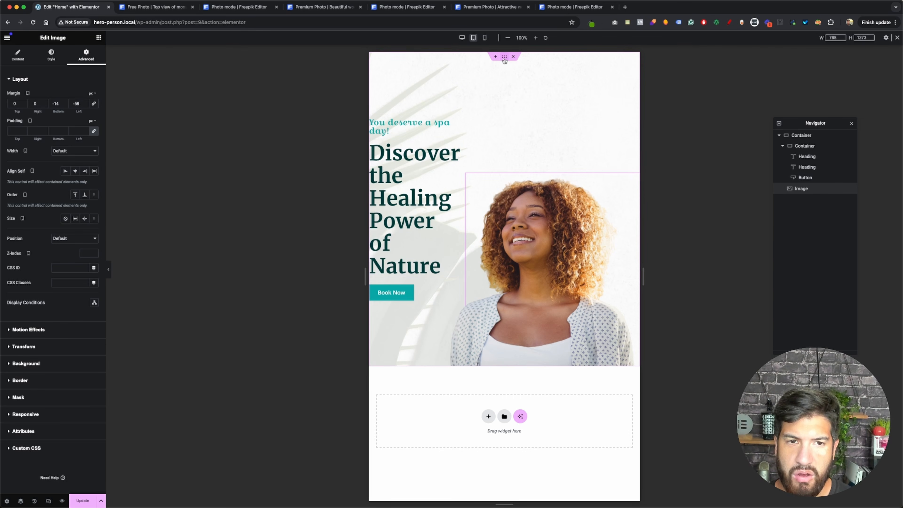
Back in the desktop view, unlink the woman image's padding values and set their unit to percent.
left_click(463, 39)
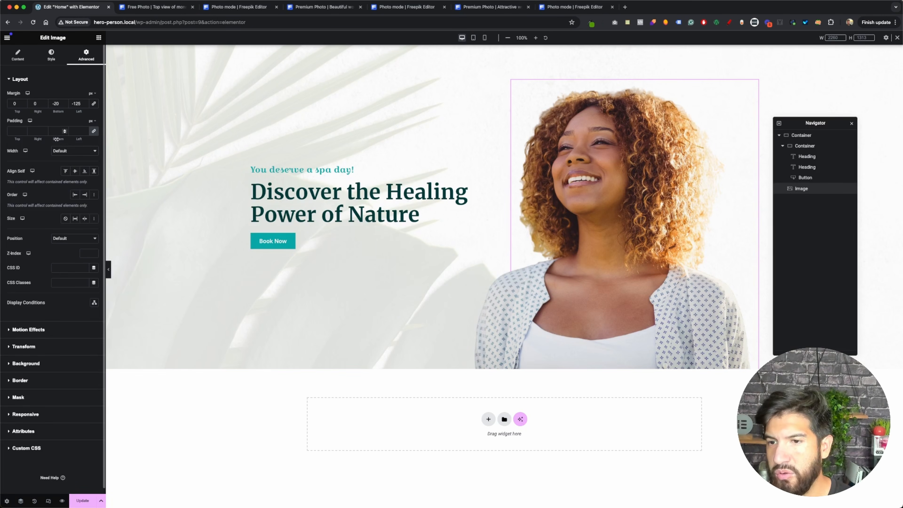
left_click(93, 131)
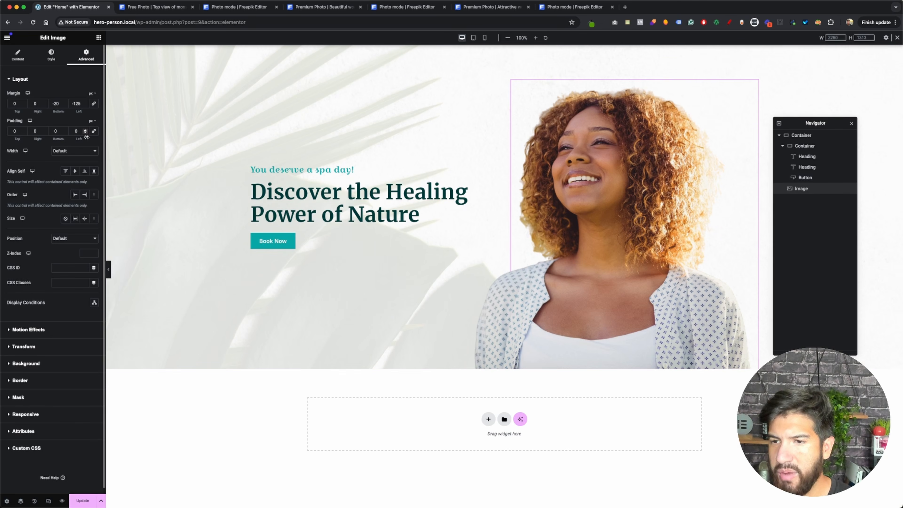
left_click(92, 121)
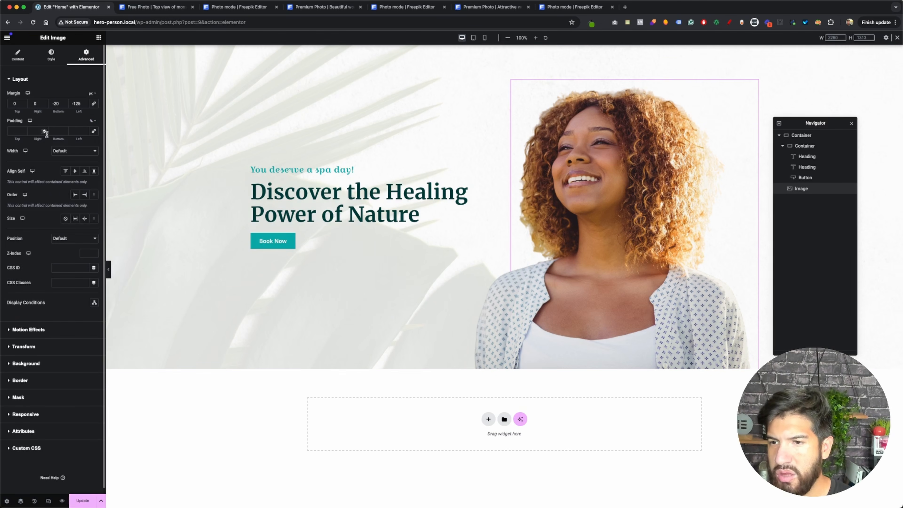
Set the outer hero container's right and left padding to 20 px in the desktop view.
right_click(200, 98)
left_click(211, 107)
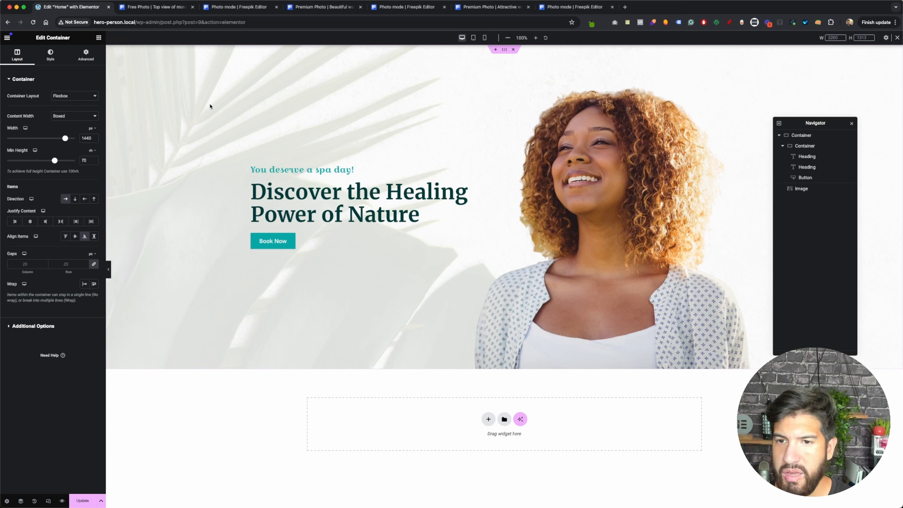
left_click(94, 59)
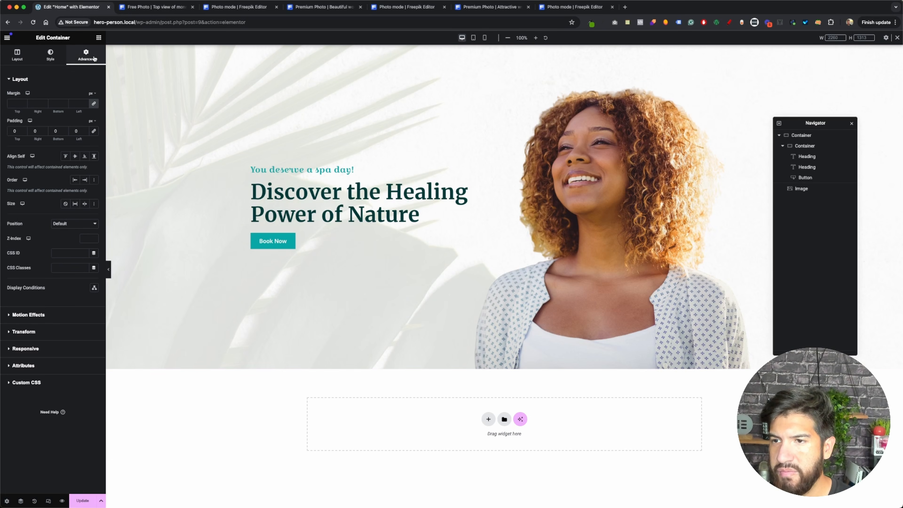
left_click(38, 132)
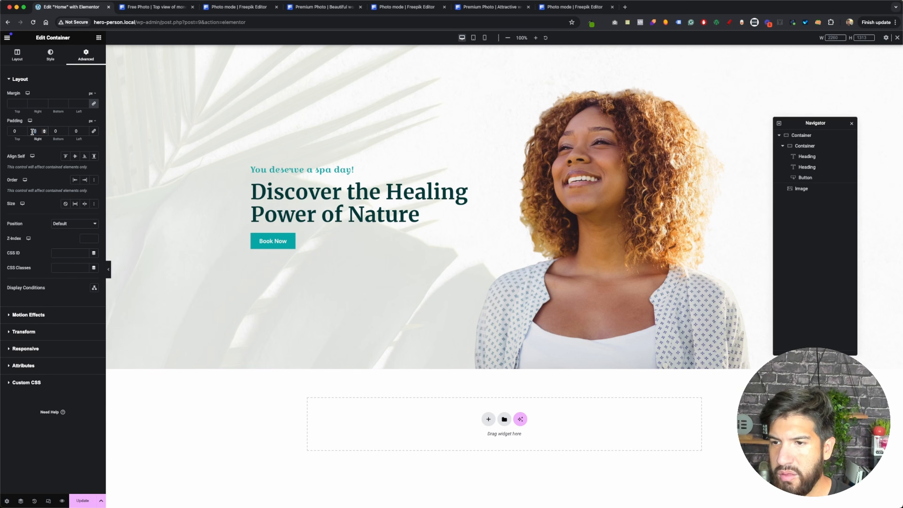
type("20")
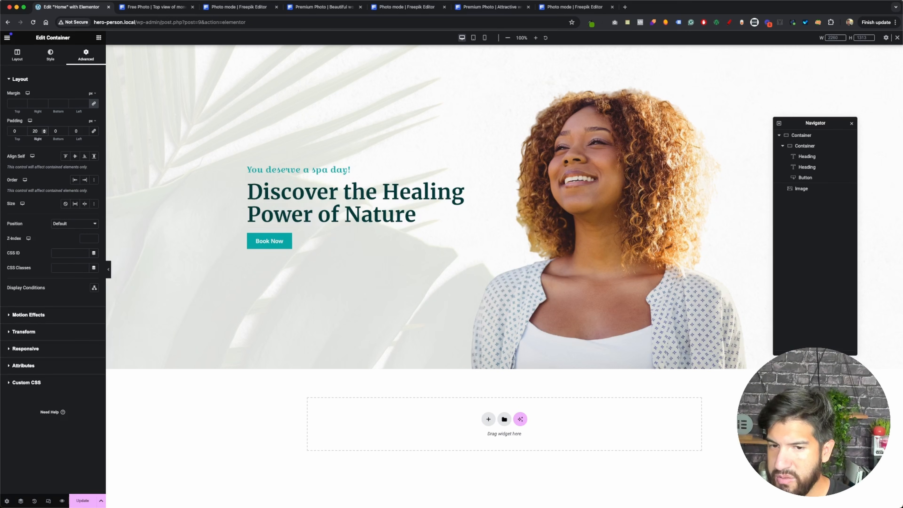
left_click(76, 131)
type("20")
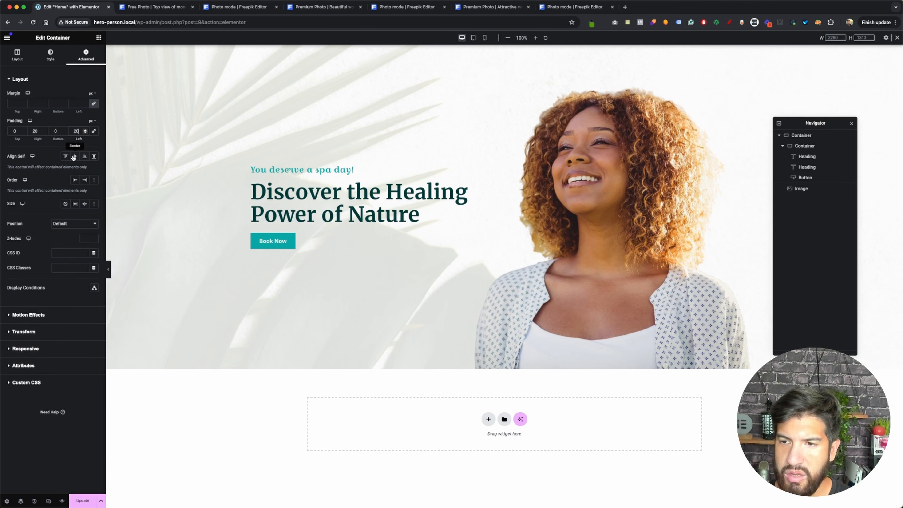
For the tablet view, set the inner text container's width to 80 percent.
left_click(473, 38)
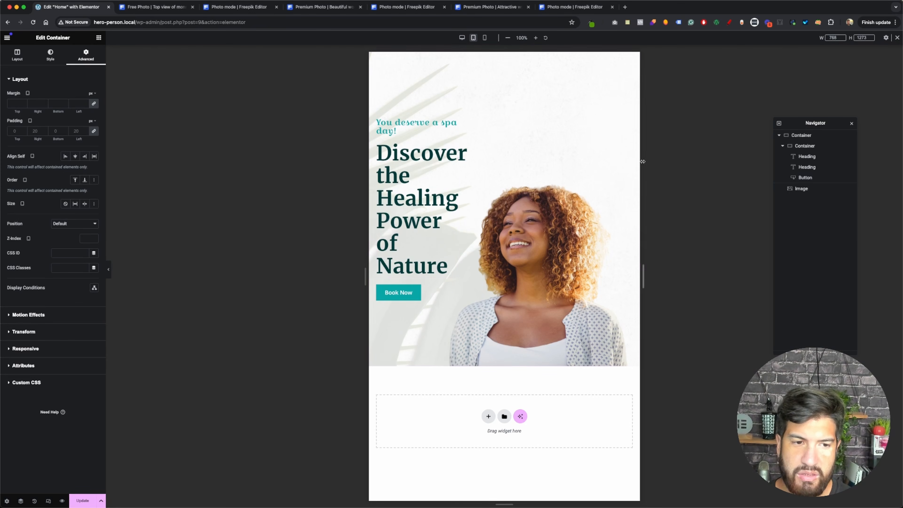
left_click(485, 37)
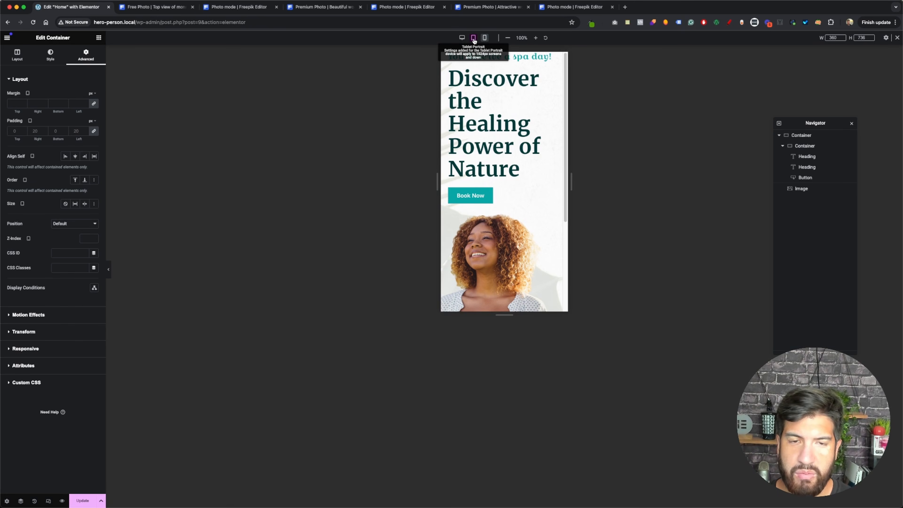
left_click(474, 38)
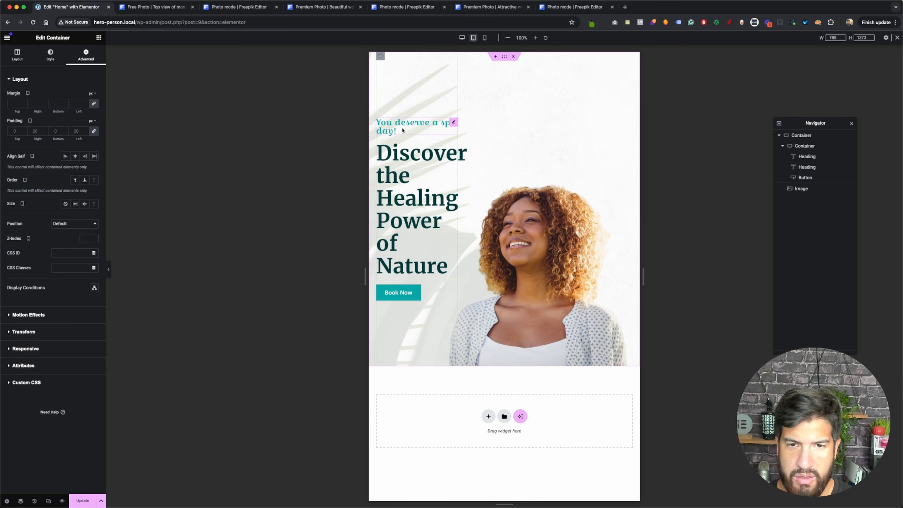
left_click(380, 57)
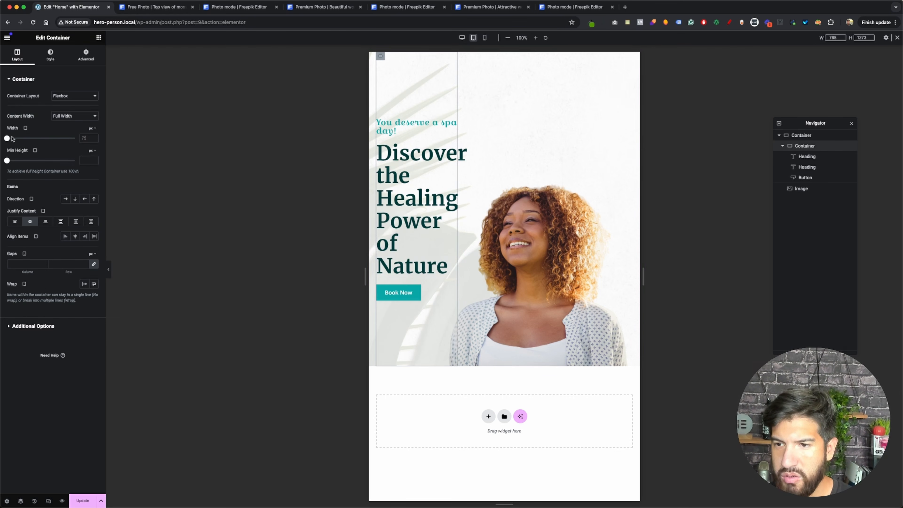
left_click(93, 128)
left_click(95, 138)
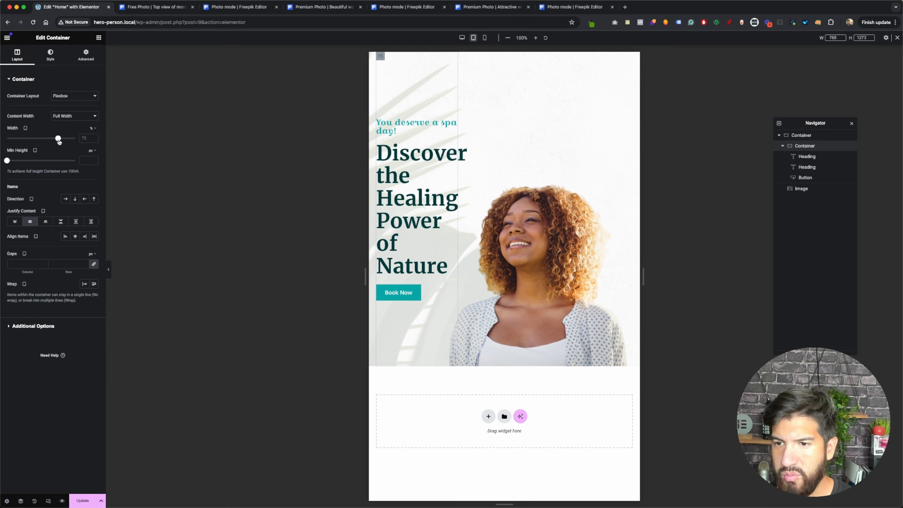
left_click_drag(58, 139, 69, 138)
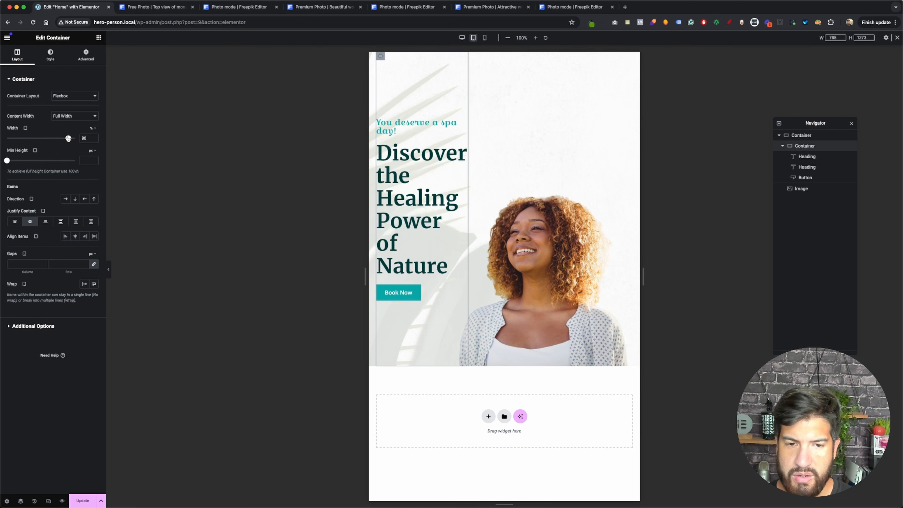
For the tablet view, set the main heading's font size to 2.4 rem and its line height to 3.2 rem.
left_click(434, 214)
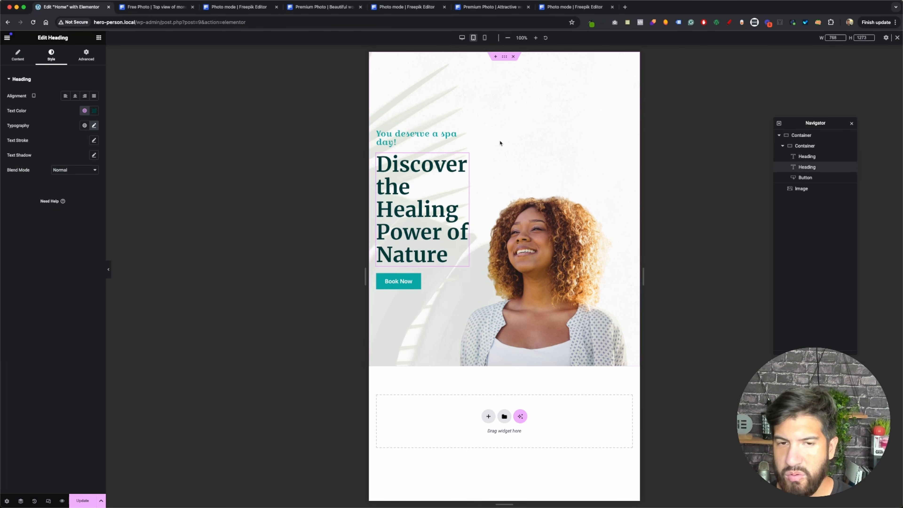
left_click(95, 126)
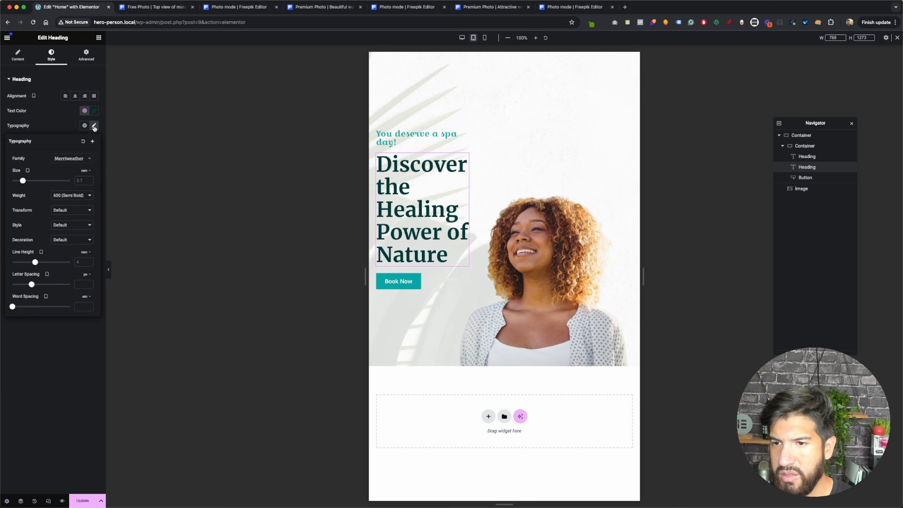
left_click_drag(23, 181, 20, 181)
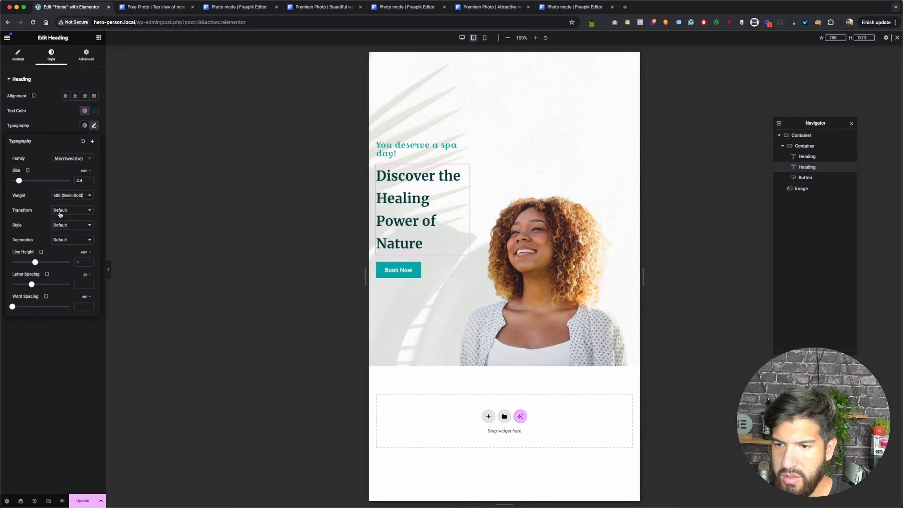
left_click_drag(35, 263, 31, 262)
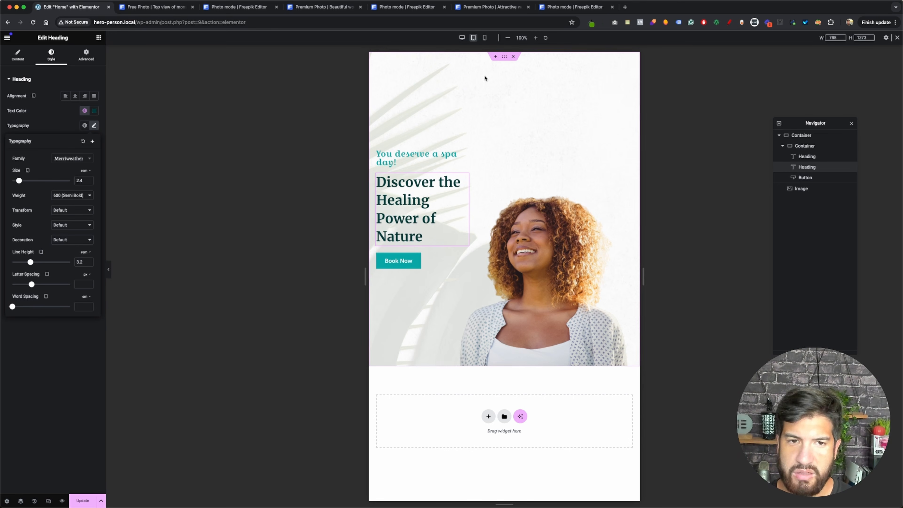
For the tablet view, set the outer hero container's minimum height to 49 vh and check the layout at a narrower width.
left_click(505, 58)
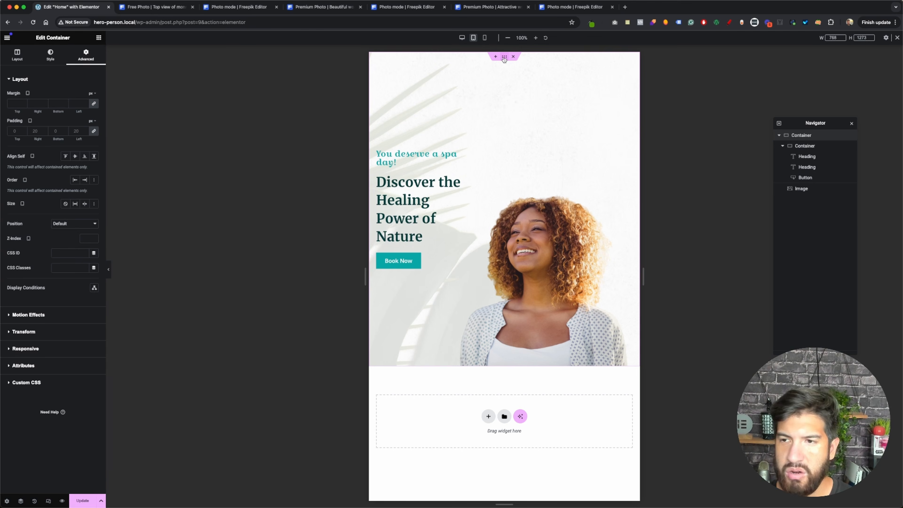
left_click(12, 60)
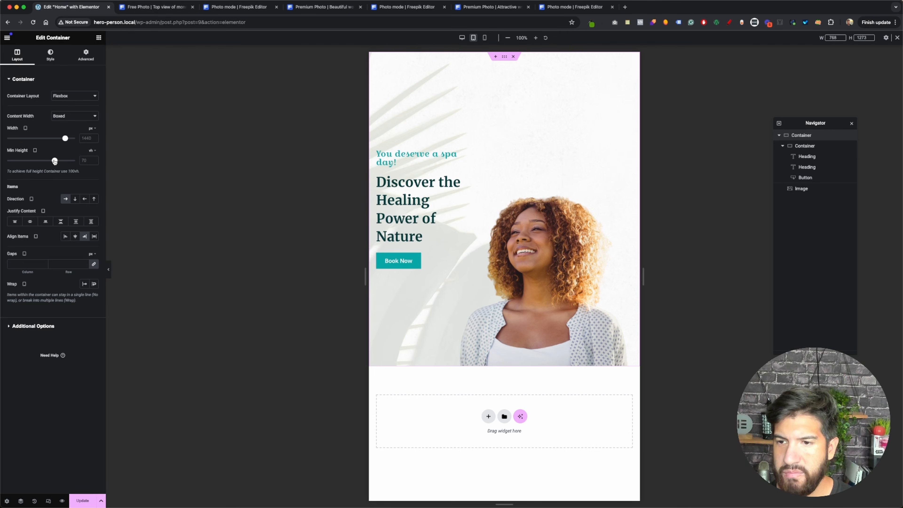
left_click_drag(54, 161, 41, 161)
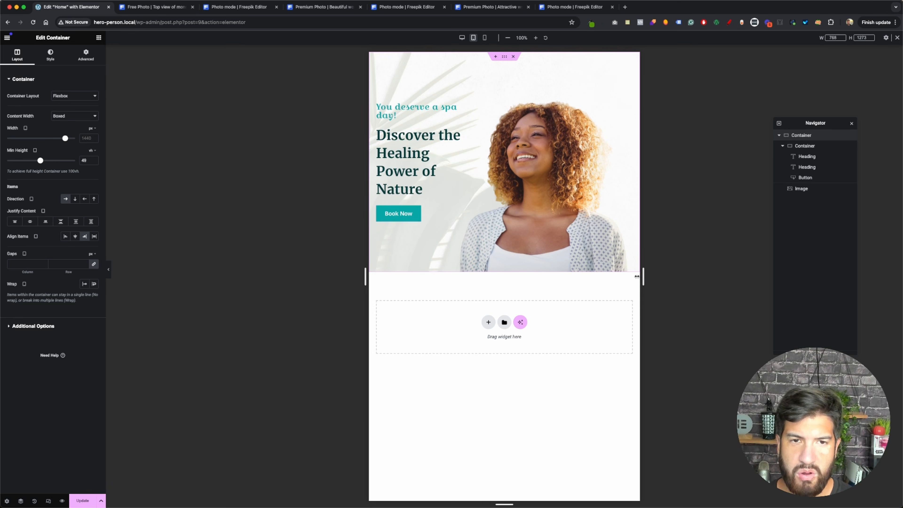
left_click_drag(650, 277, 597, 285)
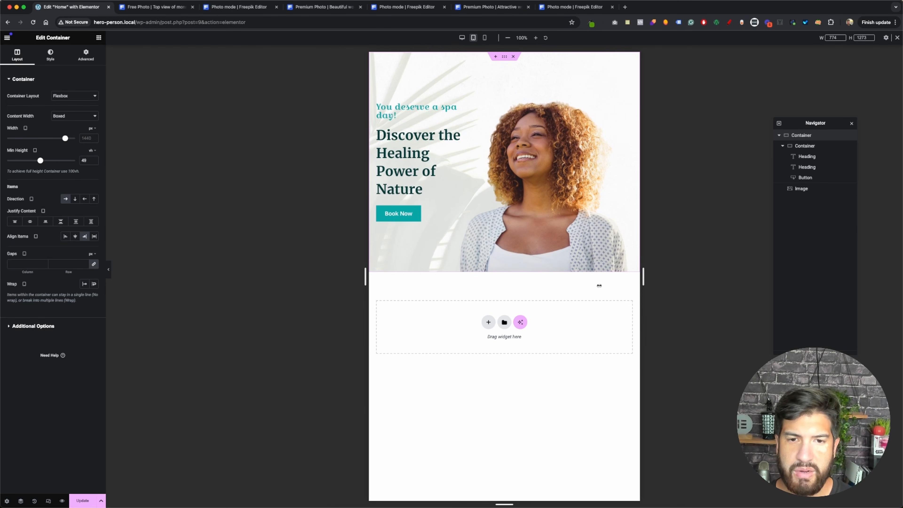
For the tablet view, switch the "You deserve a spa day!" heading's font size to rem and reduce it slightly.
left_click(459, 132)
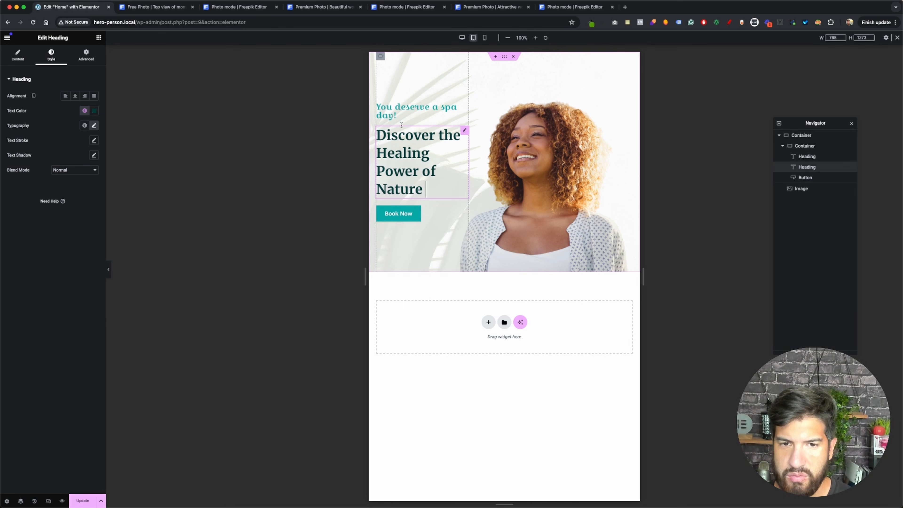
left_click(387, 110)
left_click(94, 125)
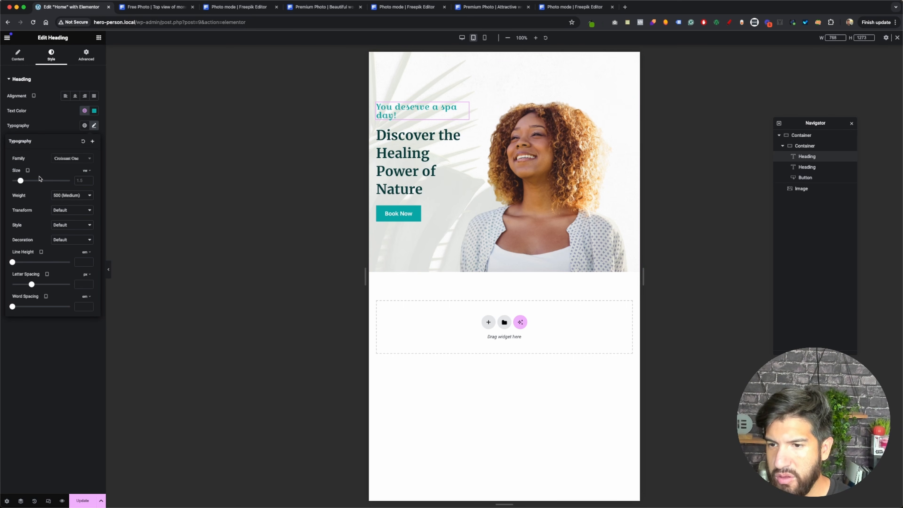
left_click_drag(20, 181, 19, 181)
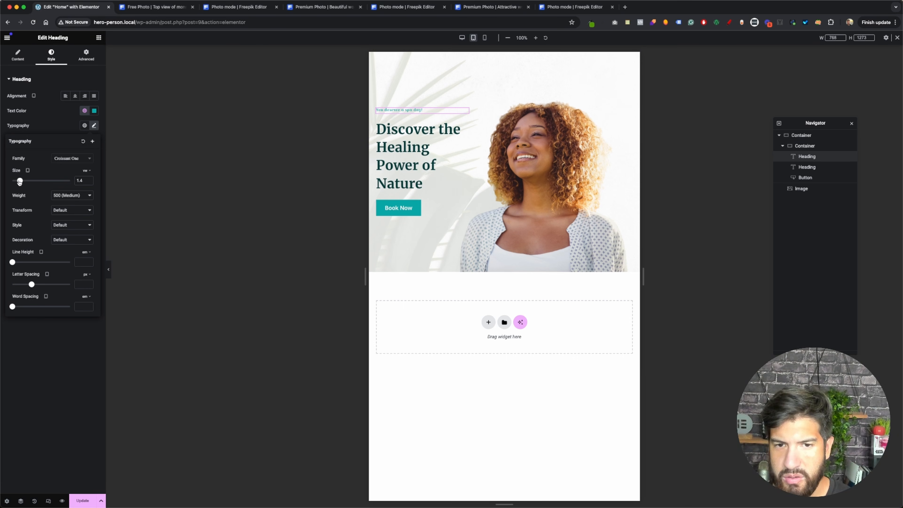
left_click(87, 170)
left_click(84, 193)
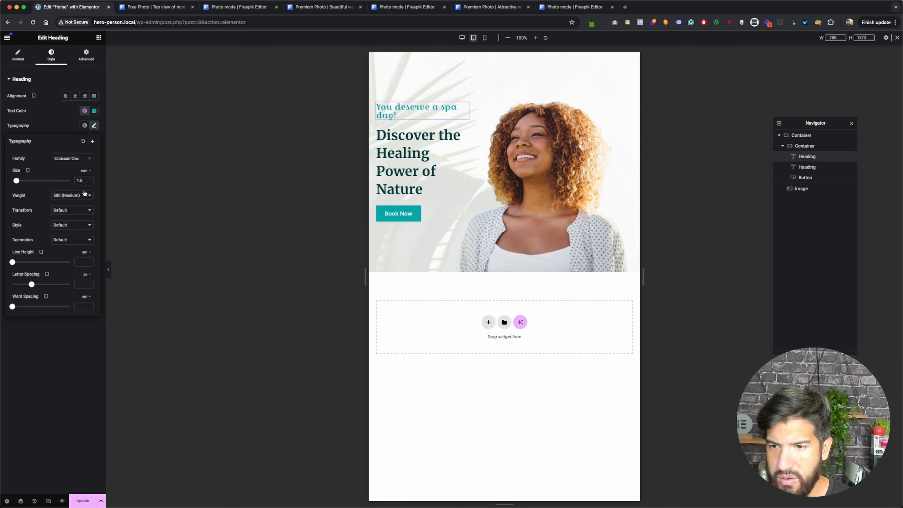
left_click_drag(17, 181, 16, 182)
Check the small heading's desktop typography, the tablet layout at narrower widths and the main heading's tablet typography.
left_click(462, 38)
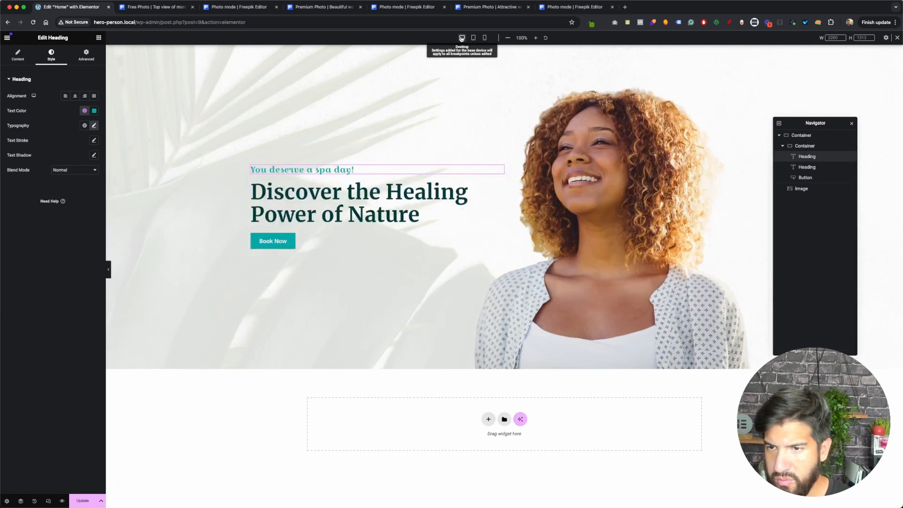
left_click(93, 125)
left_click(473, 38)
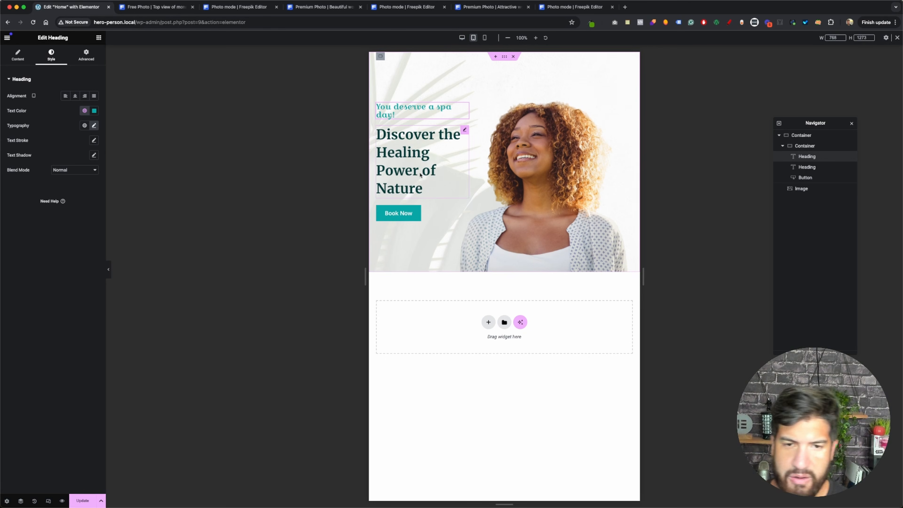
left_click_drag(643, 275, 537, 283)
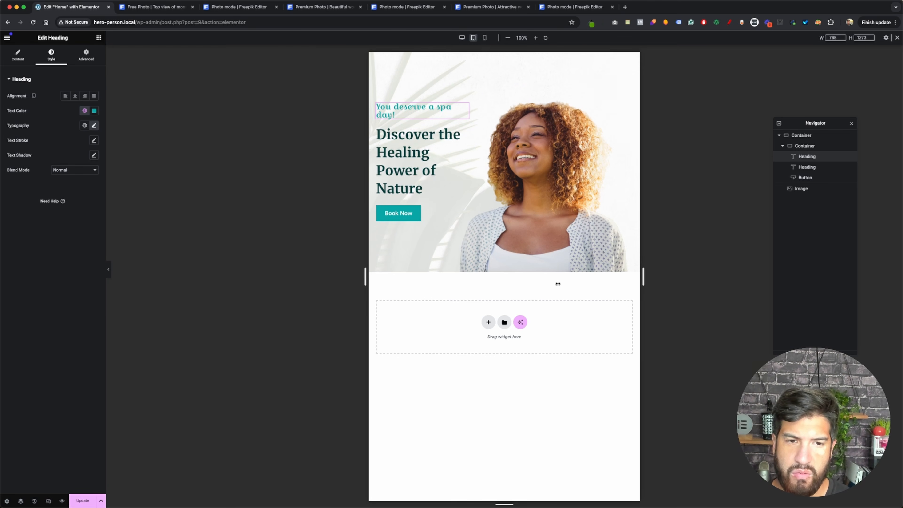
left_click_drag(642, 287, 620, 284)
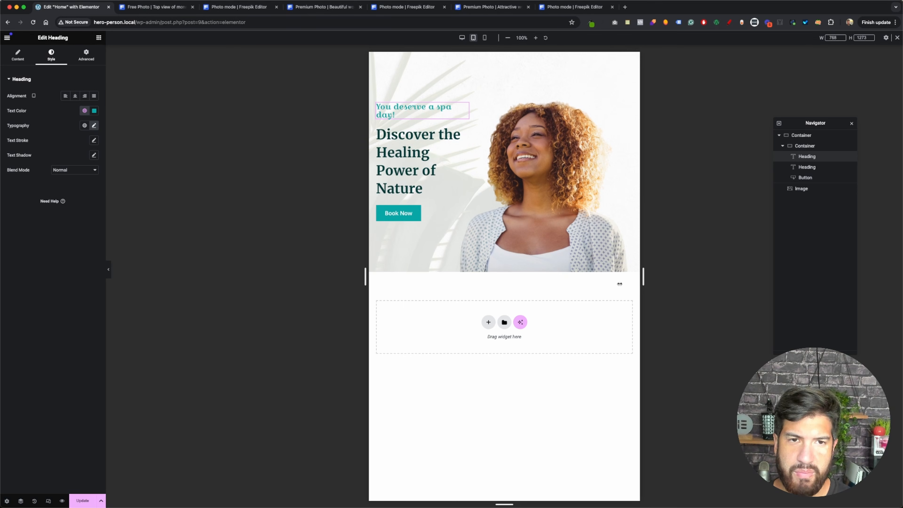
mouse_move(620, 284)
left_mouse_down()
mouse_move(749, 284)
mouse_move(599, 285)
mouse_move(766, 283)
mouse_move(626, 286)
left_mouse_up()
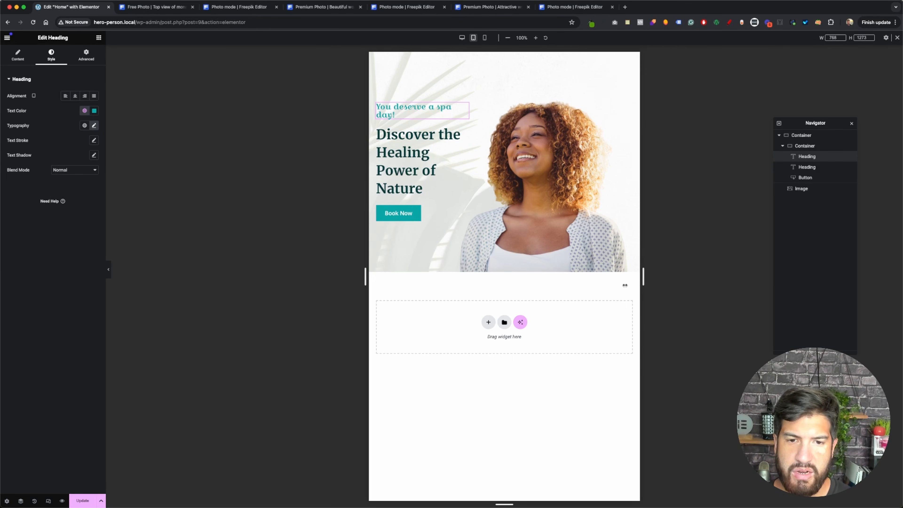
left_click(427, 188)
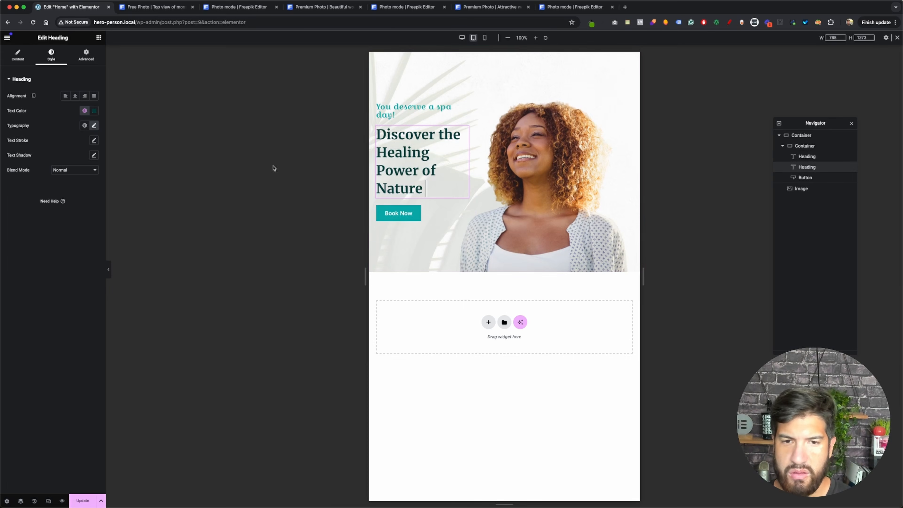
left_click(94, 126)
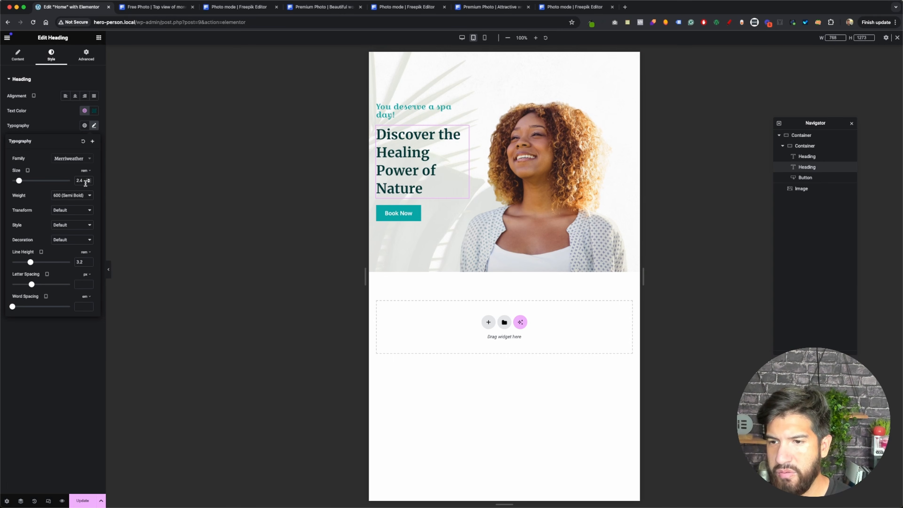
left_click(61, 132)
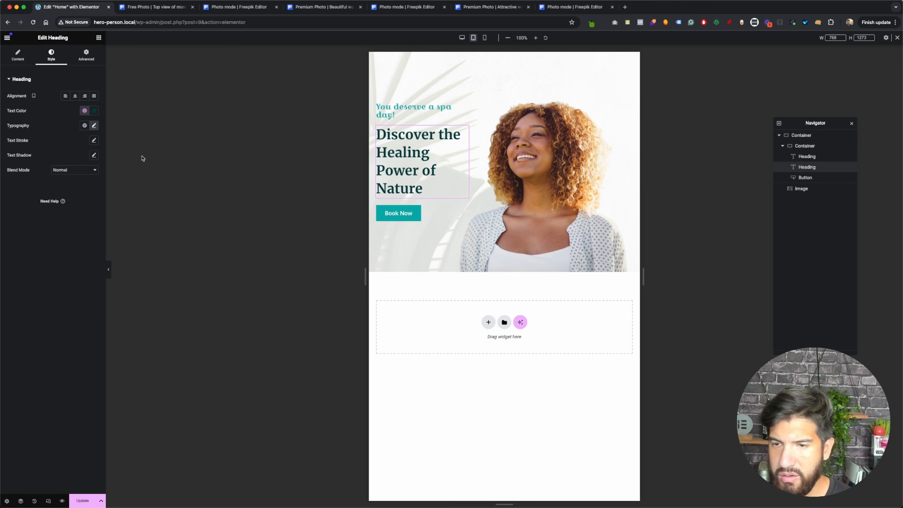
For the mobile view, unlink the woman image's margins and reset all four to 0 px.
left_click(484, 38)
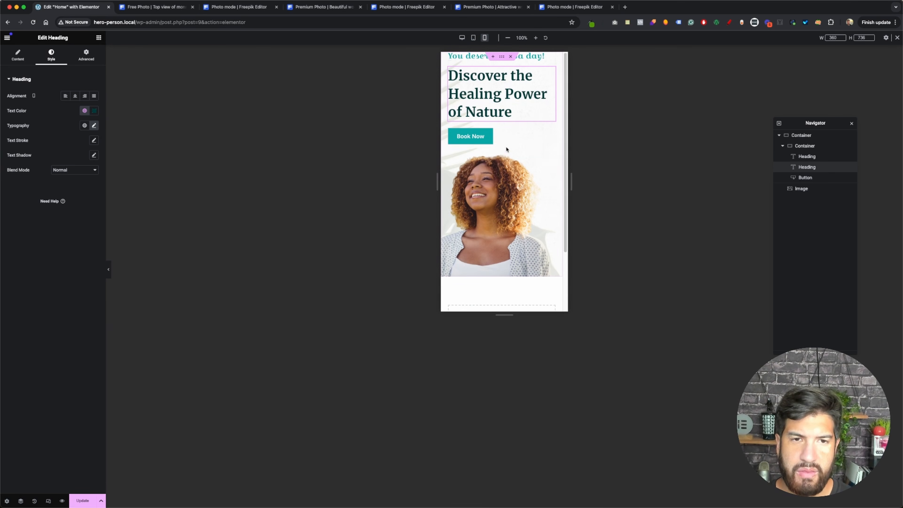
left_click(494, 181)
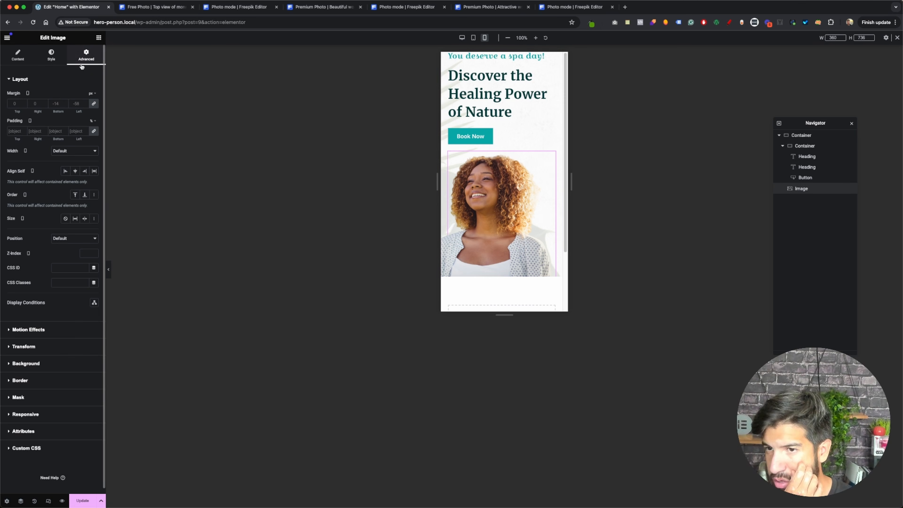
left_click(94, 104)
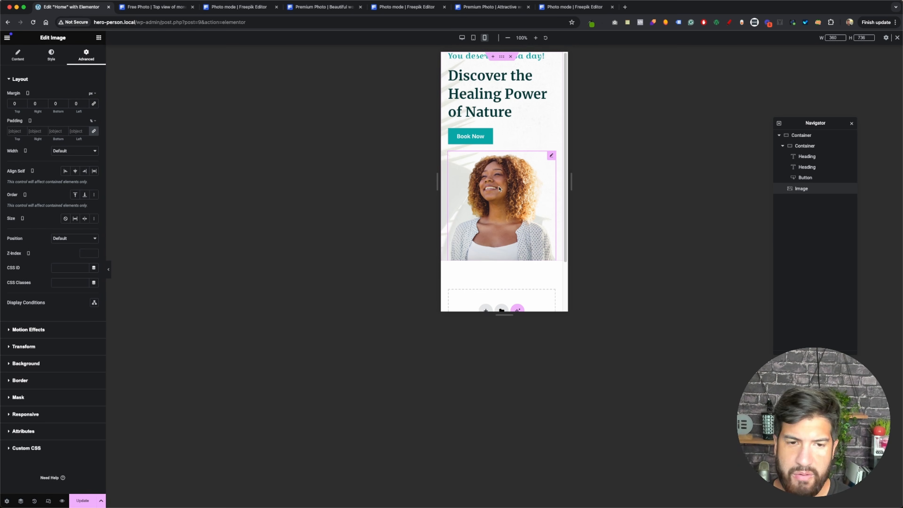
For the mobile view, unlink the outer hero container's padding and set it to 50 px top, 20 px right, 0 px bottom and 20 px left.
left_click(502, 57)
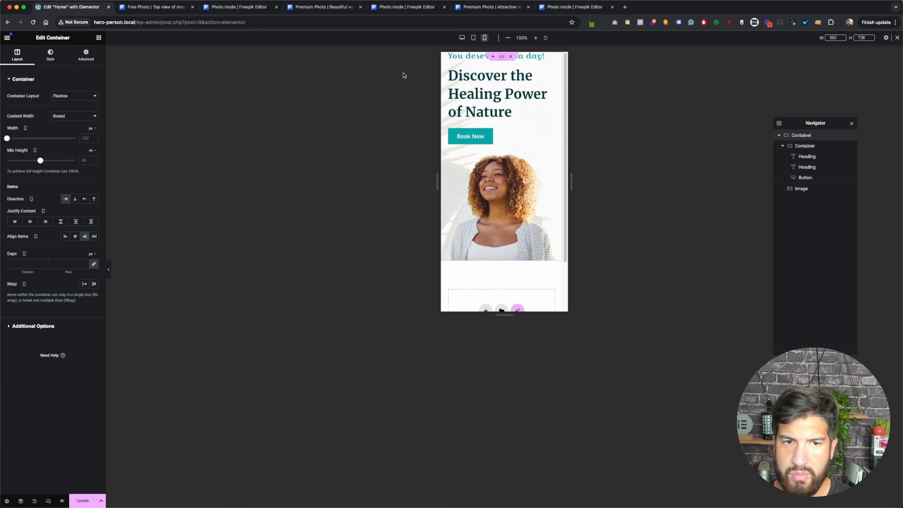
left_click(86, 56)
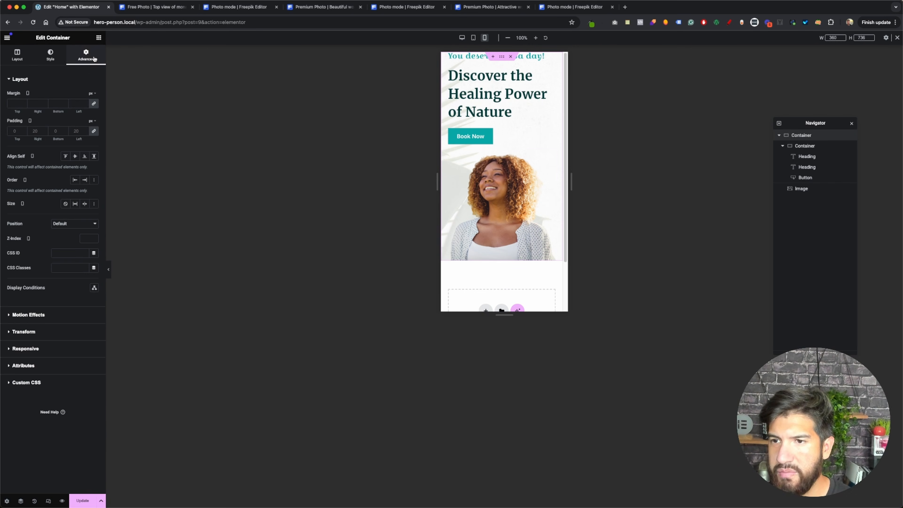
left_click(94, 131)
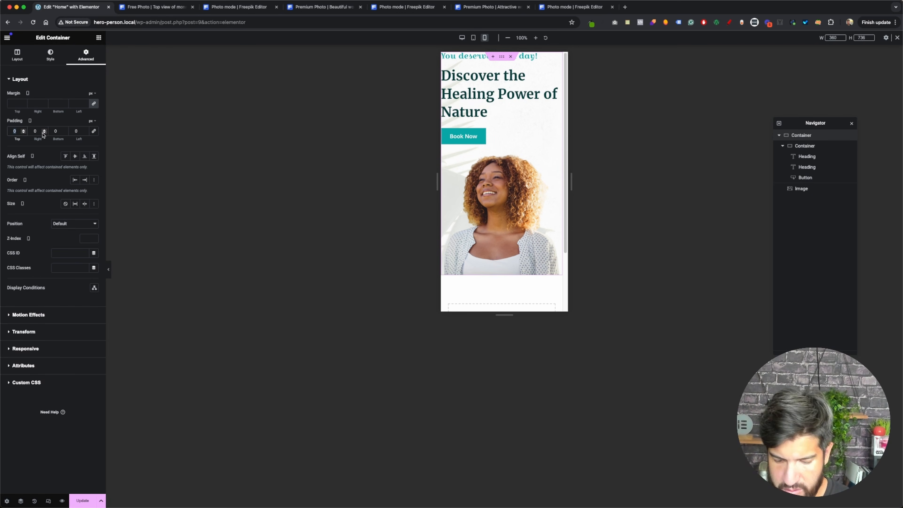
type("50")
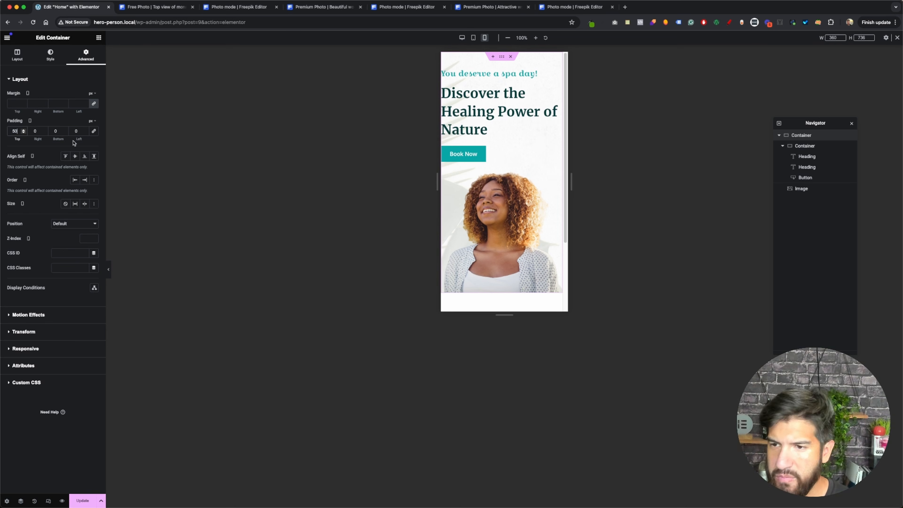
double_click(38, 132)
type("20")
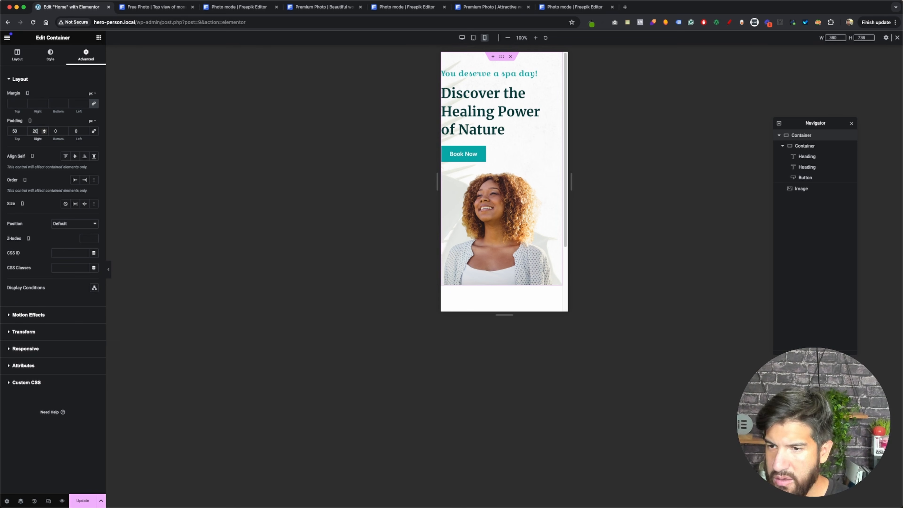
double_click(77, 131)
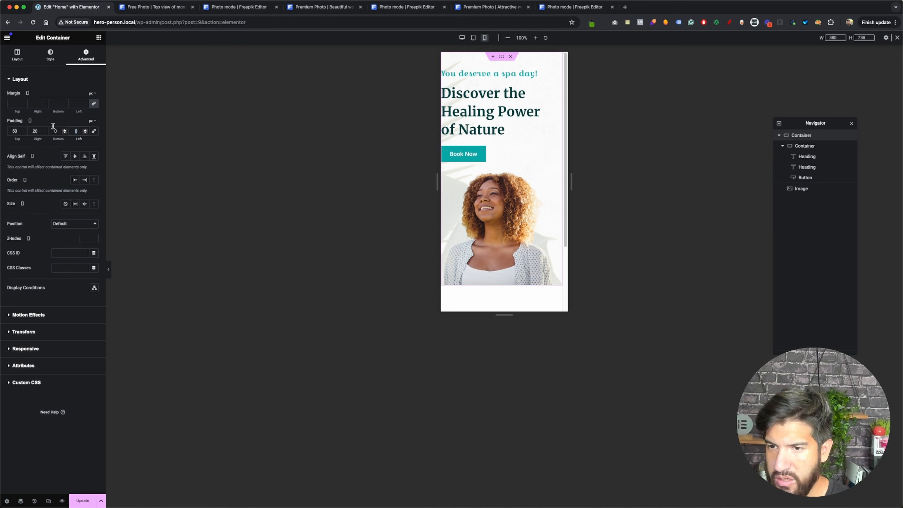
type("20")
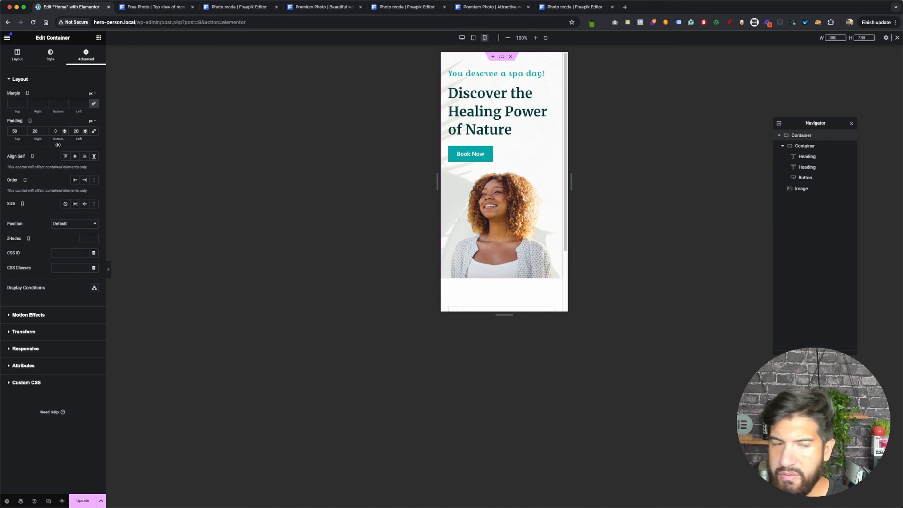
left_click_drag(57, 139, 69, 141)
double_click(59, 130)
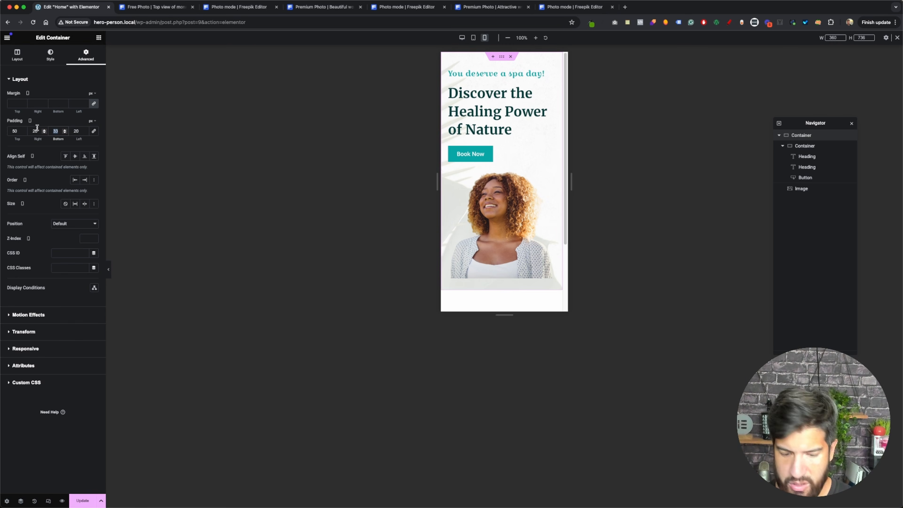
type("0")
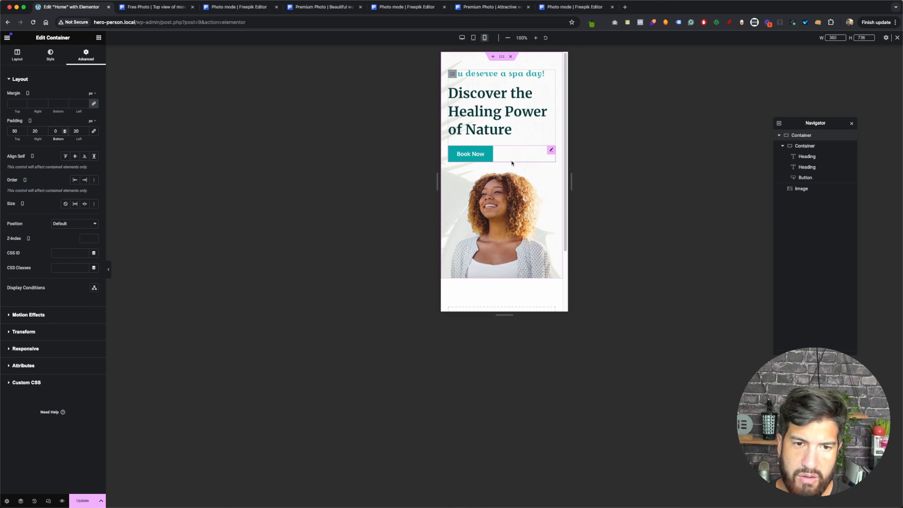
Try centre alignment on the Book Now button and the main heading in the mobile view.
left_click(505, 152)
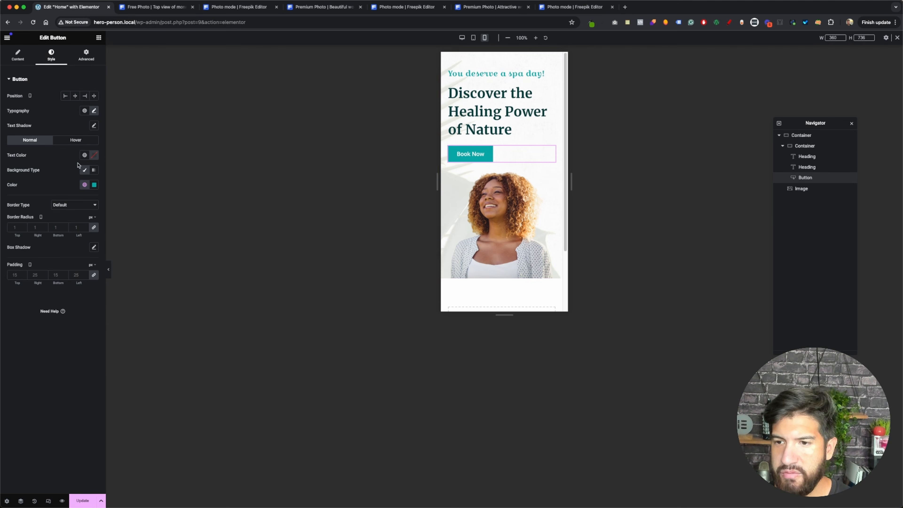
left_click(75, 95)
left_click(65, 96)
left_click(506, 119)
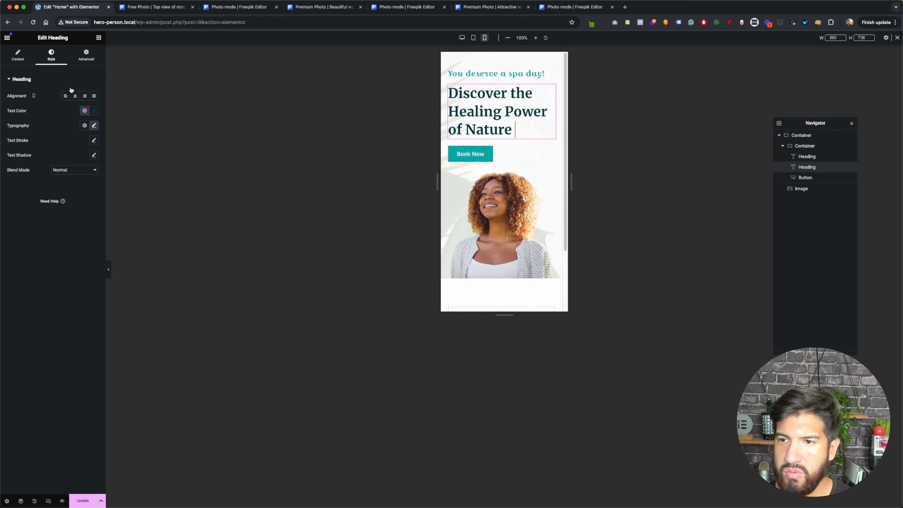
left_click(75, 95)
left_click(75, 95)
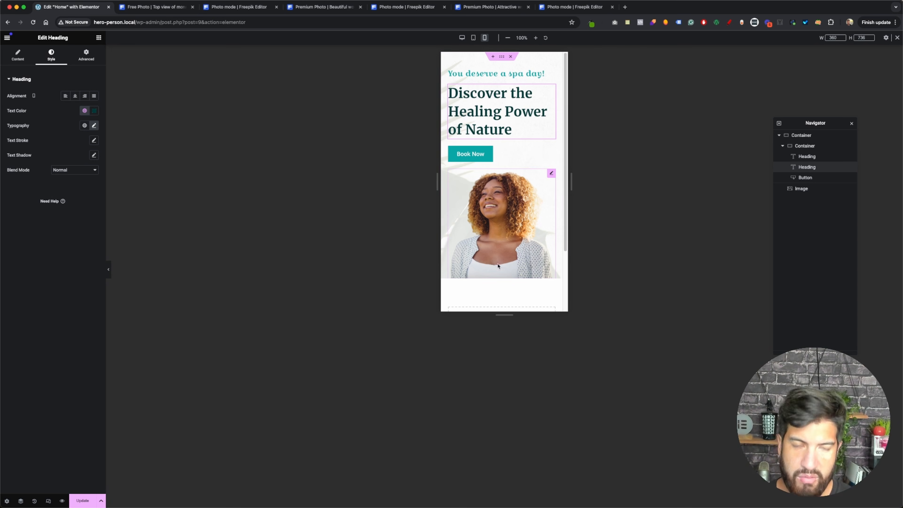
Check the mobile layout at different preview widths and set the woman image's width to 100%.
left_click_drag(576, 186, 757, 212)
left_click_drag(522, 193, 585, 198)
left_click(550, 173)
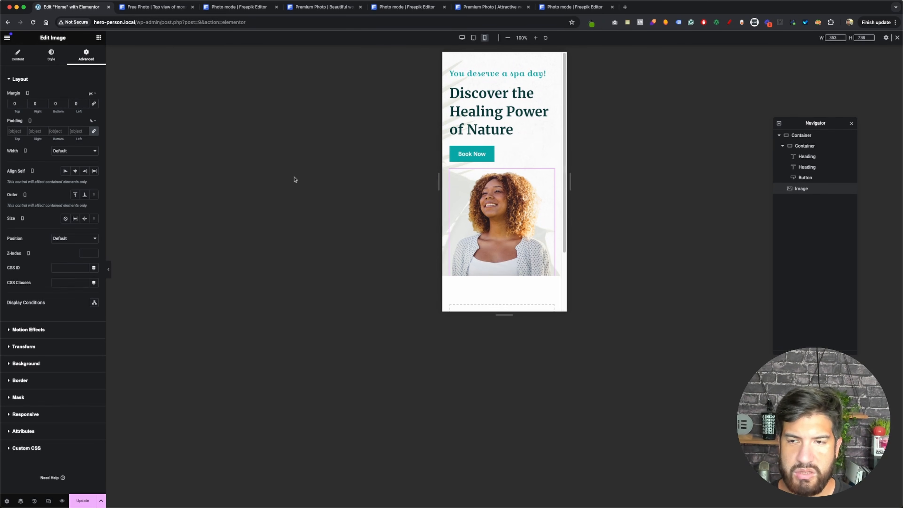
left_click(50, 58)
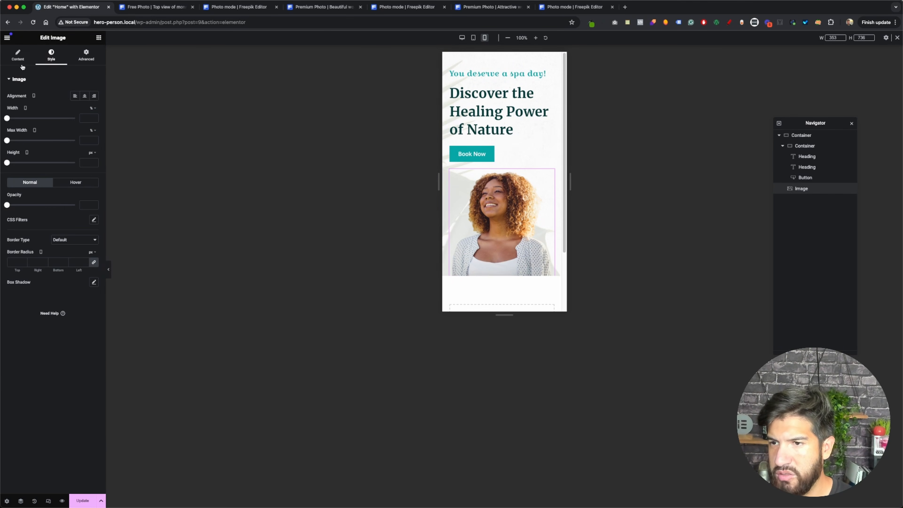
left_click_drag(7, 118, 137, 132)
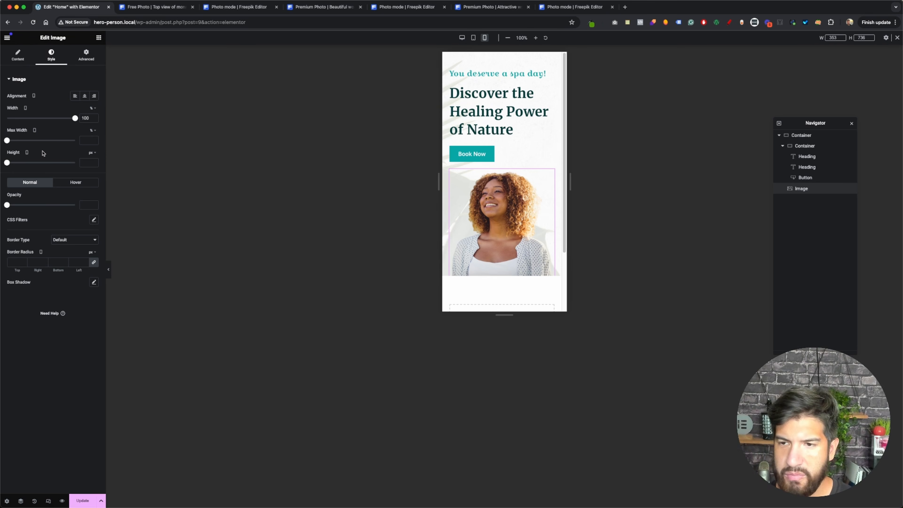
For the mobile view, give the woman image's layout a custom width of 279 px and check it at a wider preview.
left_click(87, 58)
left_click(75, 153)
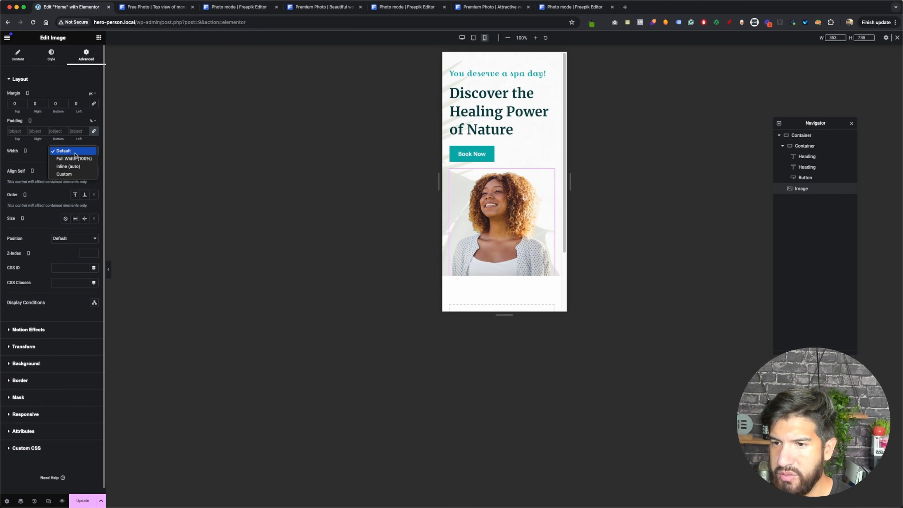
left_click(76, 174)
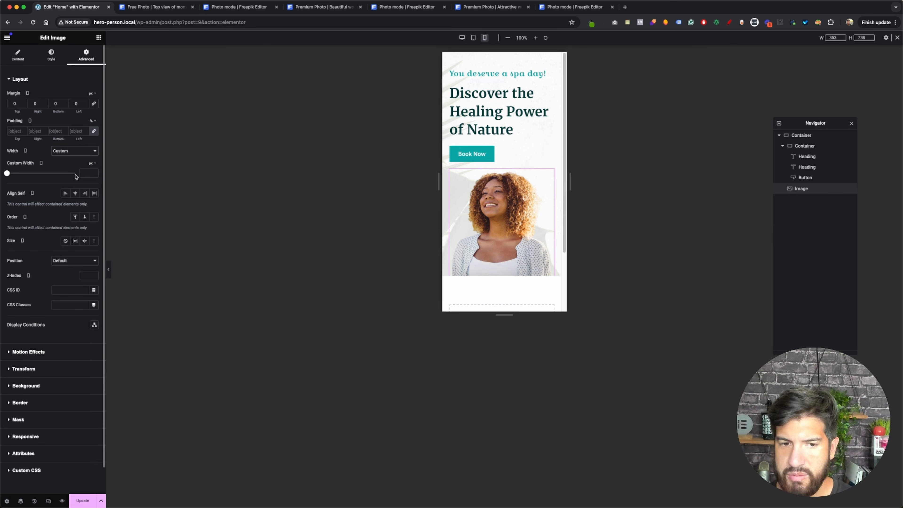
left_click(90, 164)
left_click(91, 163)
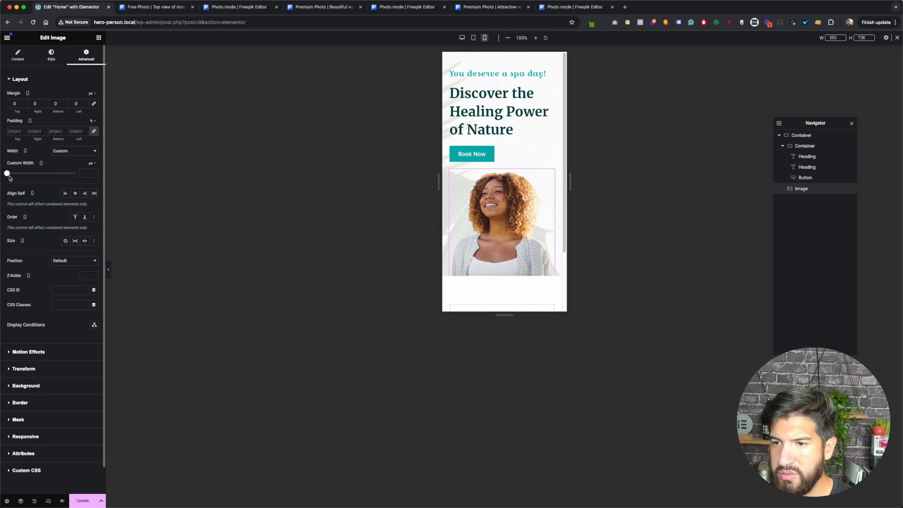
left_click_drag(7, 173, 26, 178)
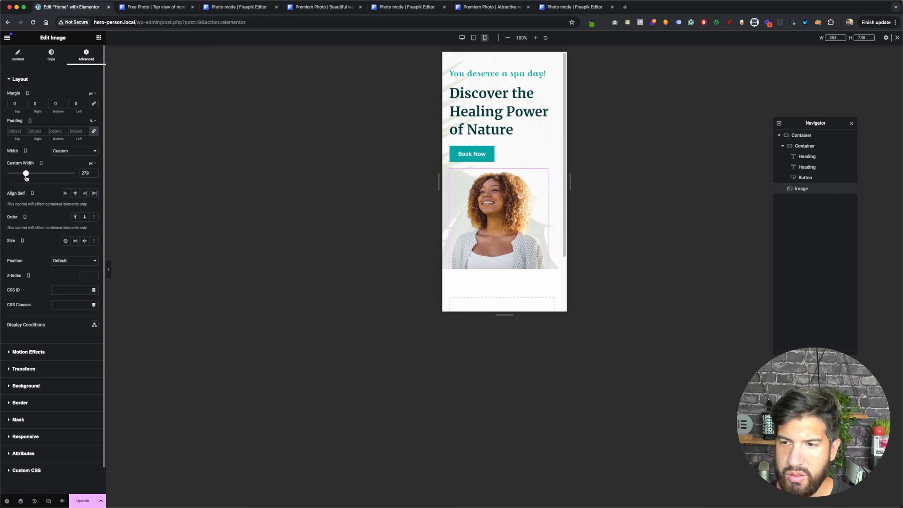
mouse_move(571, 182)
left_mouse_down()
mouse_move(718, 186)
mouse_move(559, 185)
mouse_move(724, 190)
mouse_move(578, 195)
left_mouse_up()
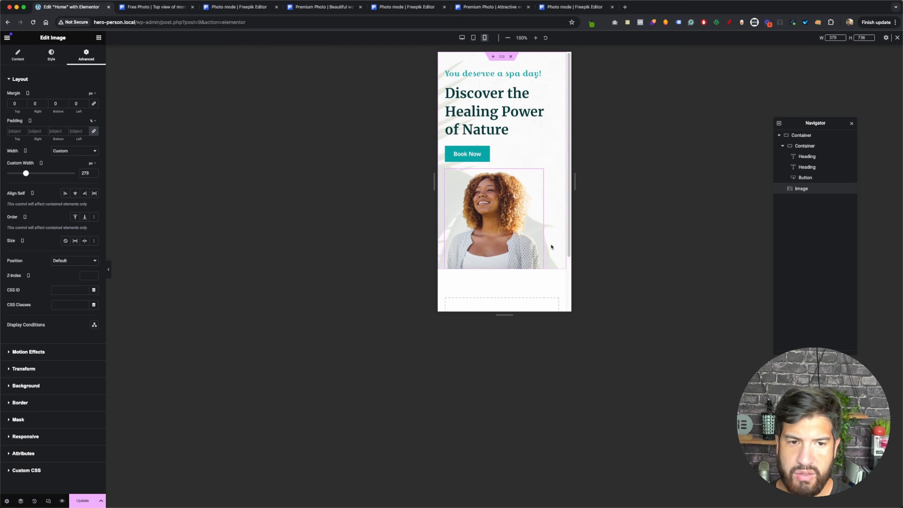
For the mobile view, centre the outer hero container's items with Justify Content and check the layout while resizing the preview.
left_click(502, 57)
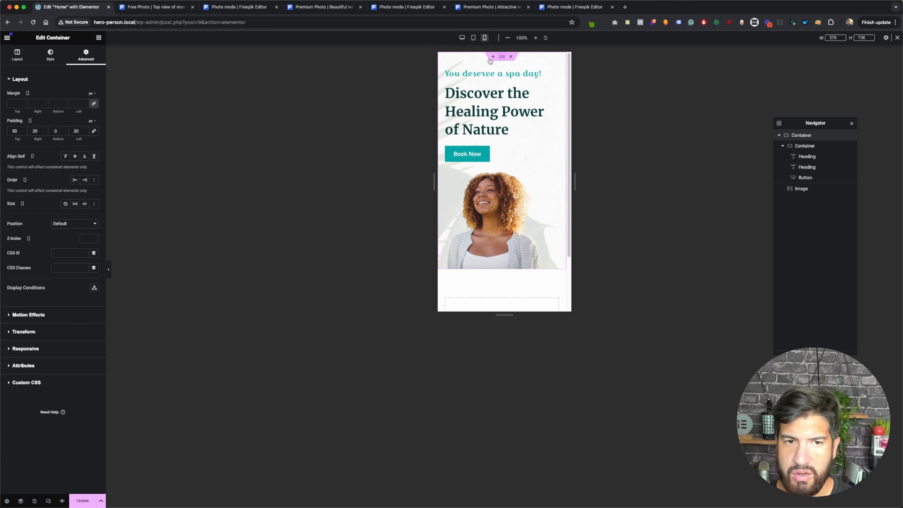
left_click(15, 57)
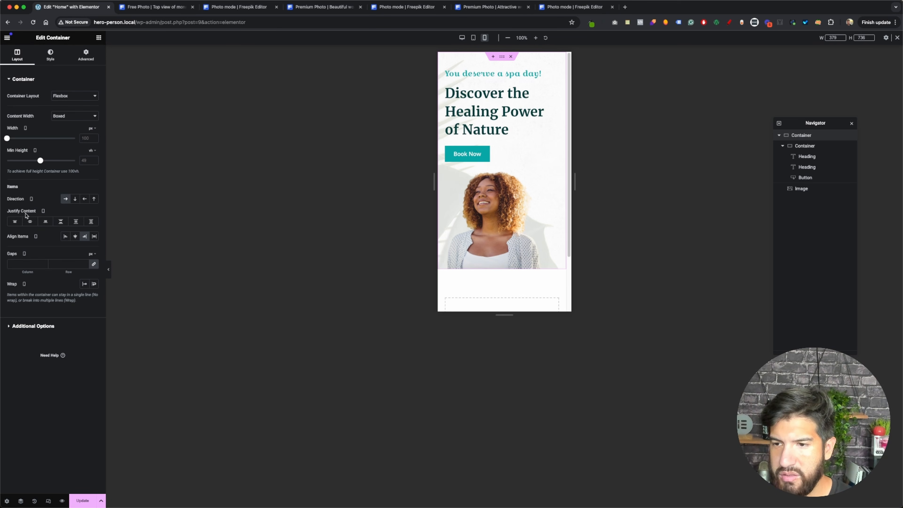
left_click(30, 221)
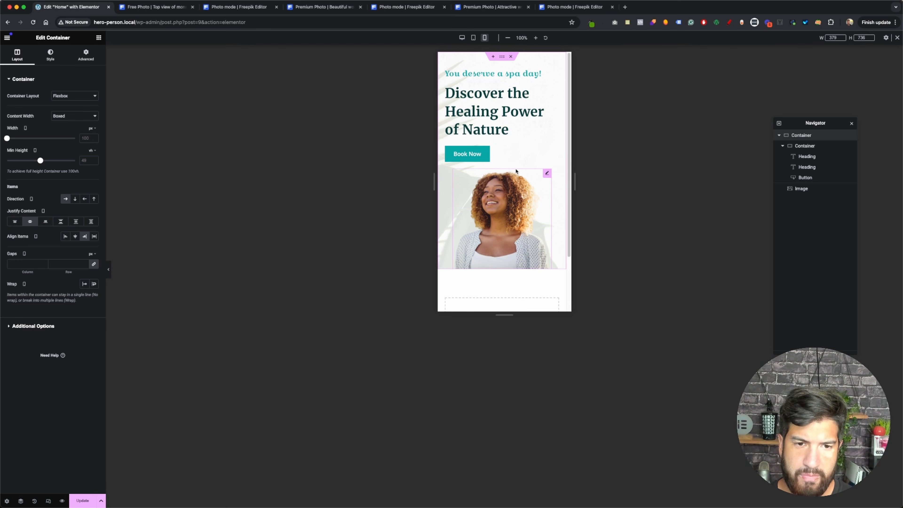
left_click_drag(575, 182, 768, 186)
Set the woman image's mobile custom width to 372 px and check the layout at a wider preview.
left_click(547, 173)
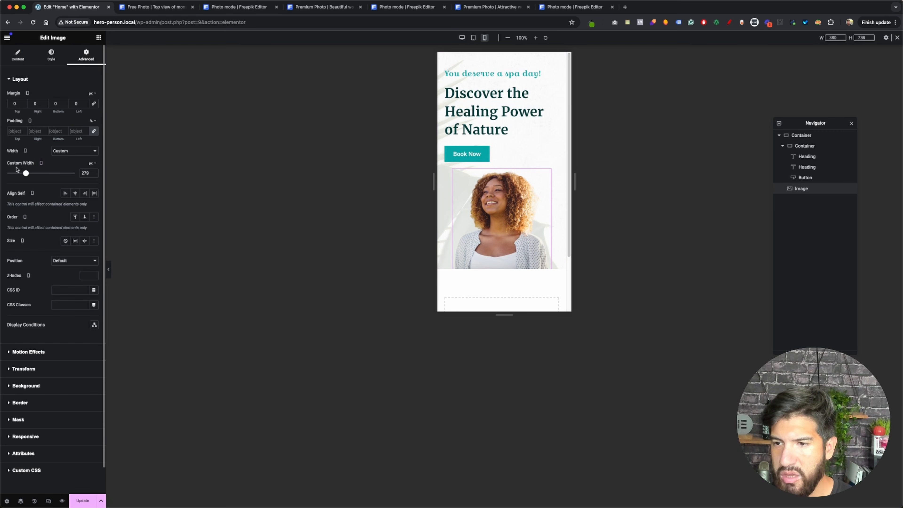
left_click_drag(26, 173, 32, 175)
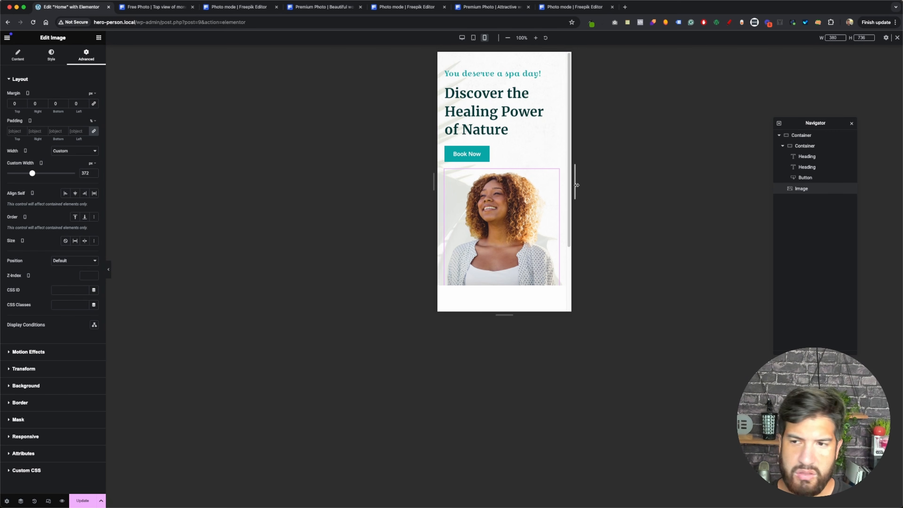
left_click_drag(575, 182, 609, 198)
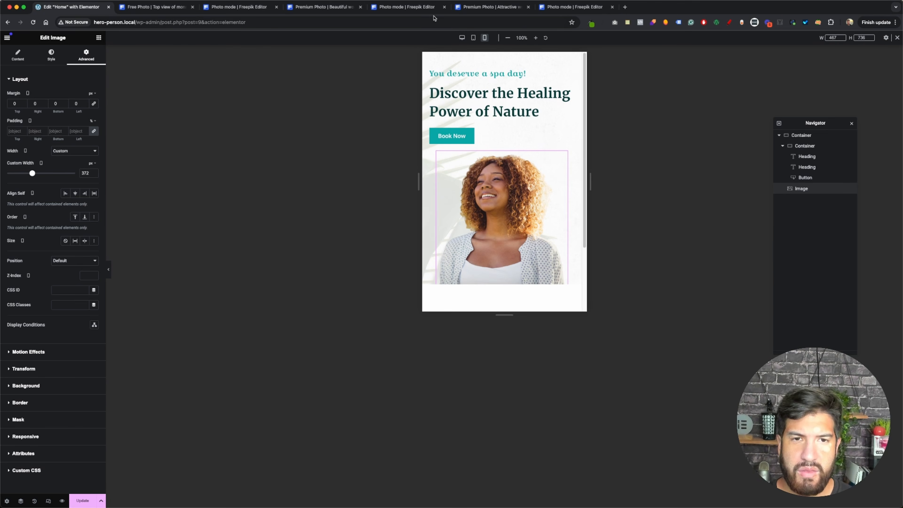
Return to the desktop view and duplicate the outer hero container.
left_click(462, 38)
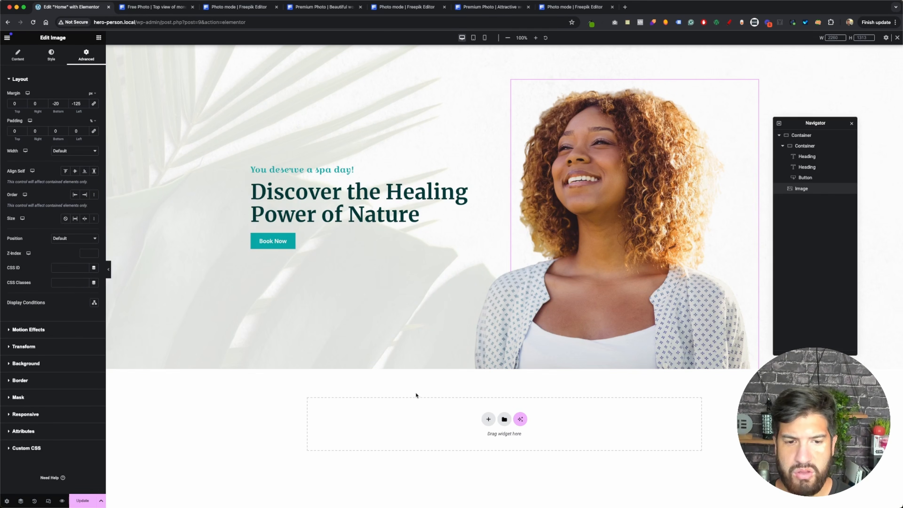
right_click(504, 49)
left_click(524, 71)
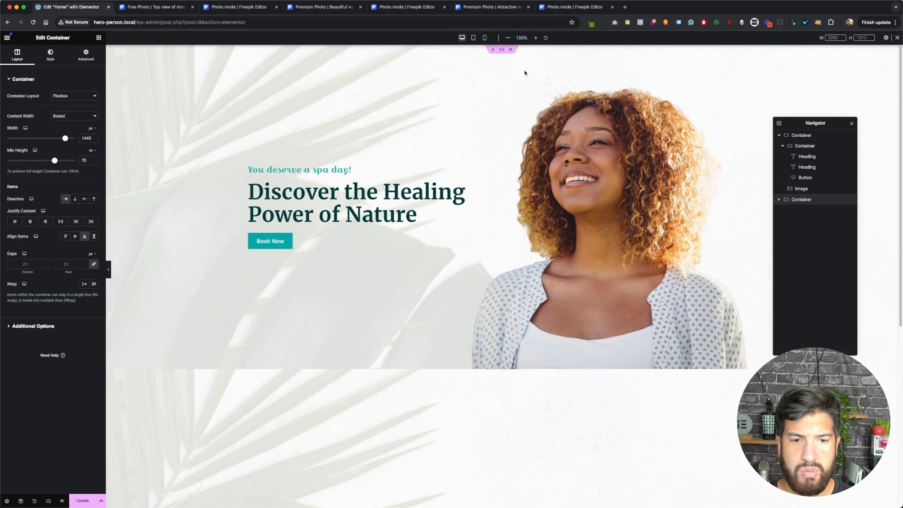
Search the widgets for "slider" and add an Image Carousel to the duplicated hero container, after the woman image.
scroll(528, 255, "down", 3)
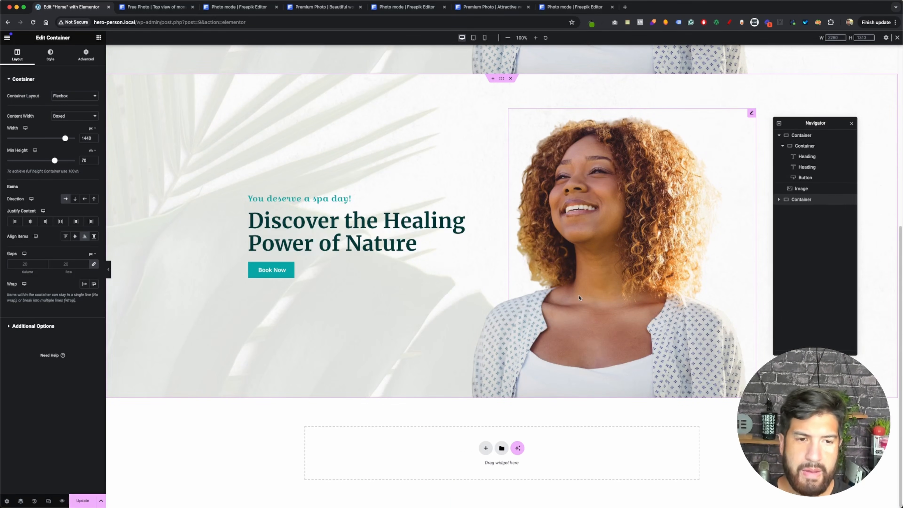
left_click(579, 298)
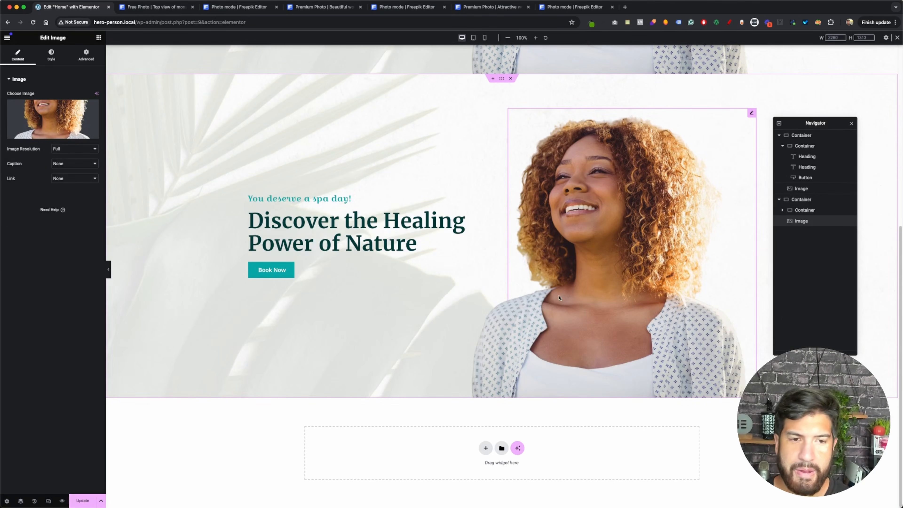
left_click(96, 37)
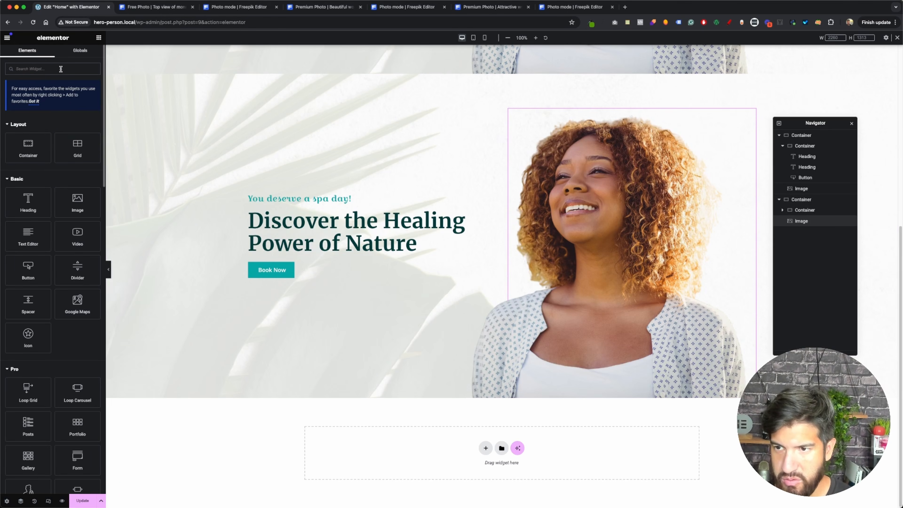
type("slider")
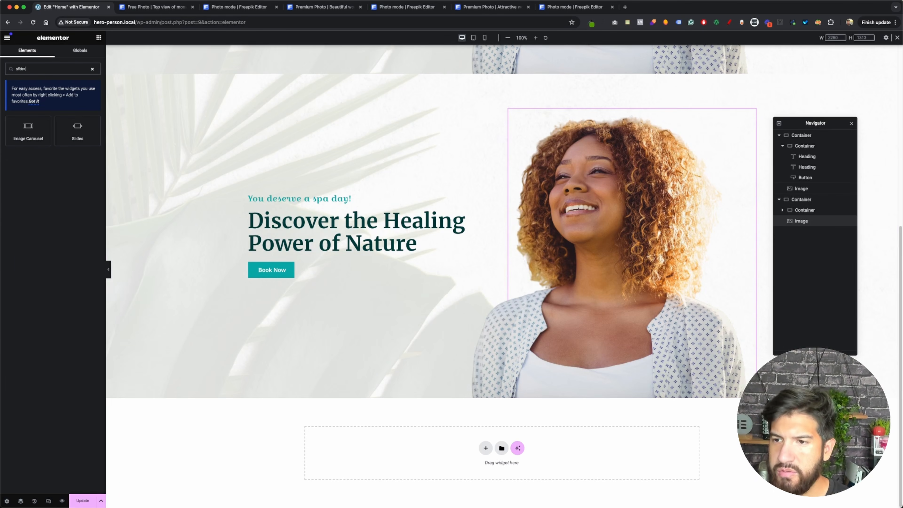
left_click_drag(28, 131, 630, 334)
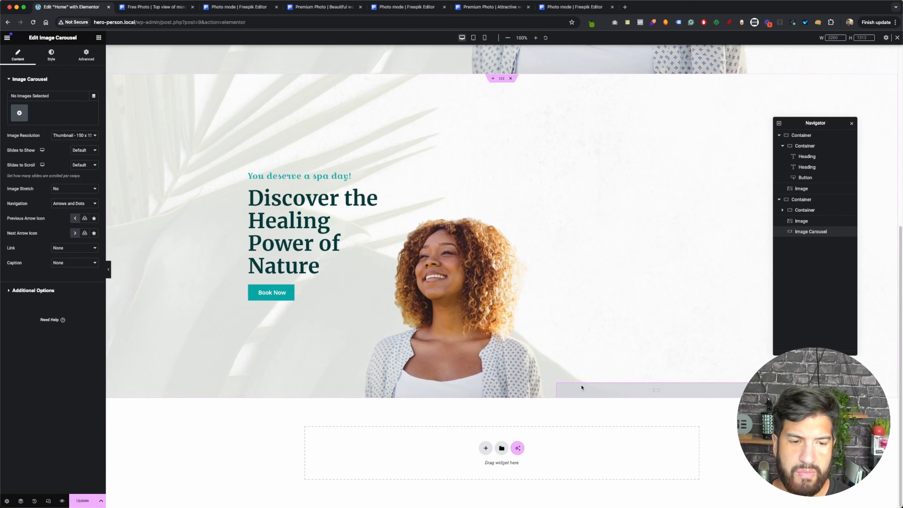
Delete the woman image from the duplicated hero container and open the image carousel's settings.
right_click(512, 359)
left_click(530, 499)
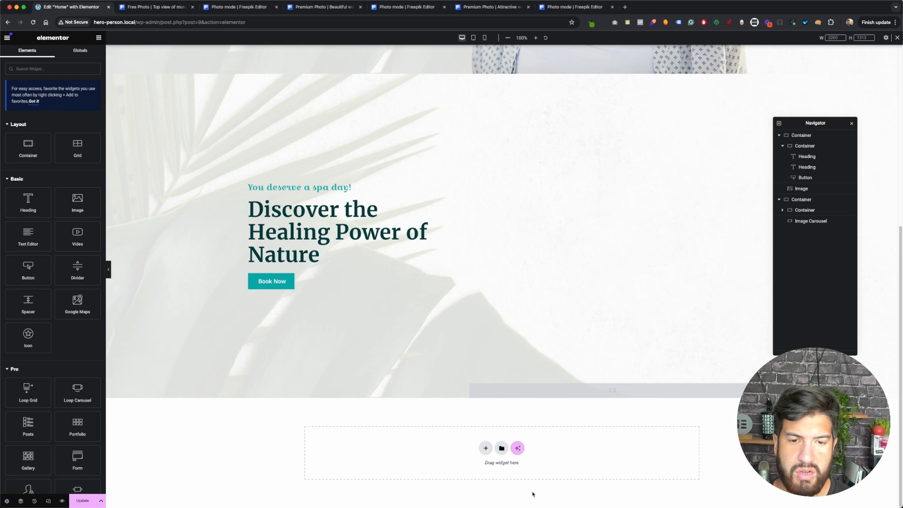
left_click(543, 392)
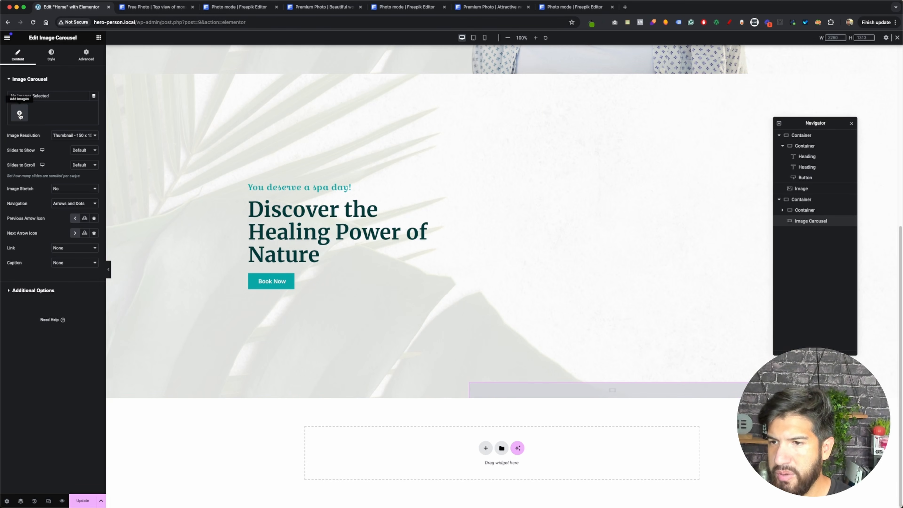
Add the curly-haired woman in the cardigan and the woman with the straw hat to the image carousel, in that order.
left_click(19, 114)
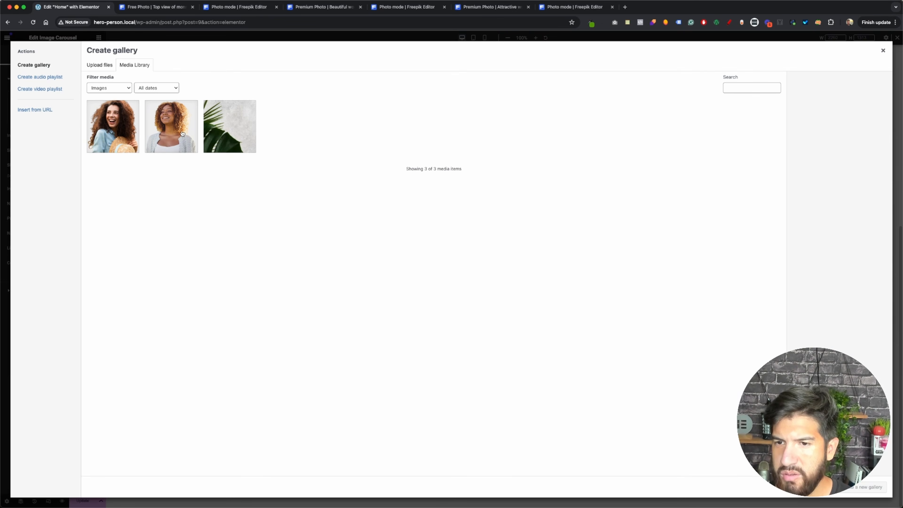
left_click(183, 134)
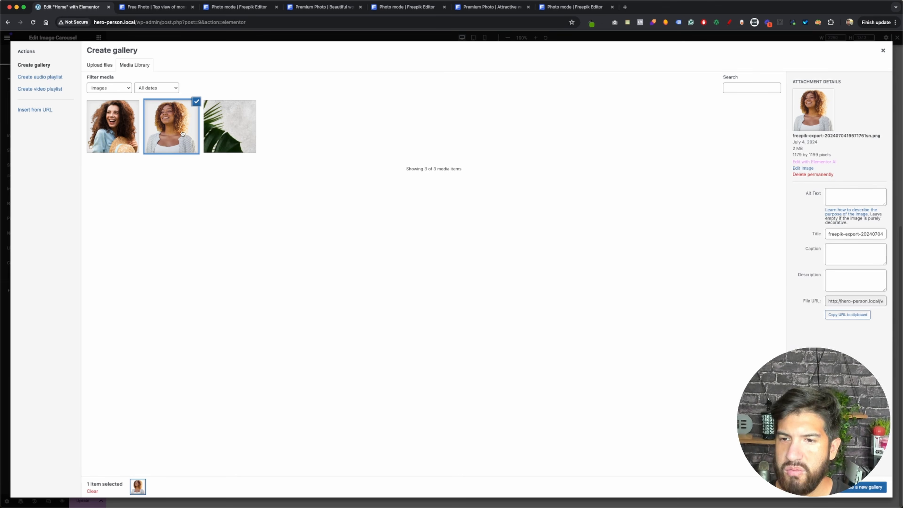
left_click(119, 144)
left_click(856, 486)
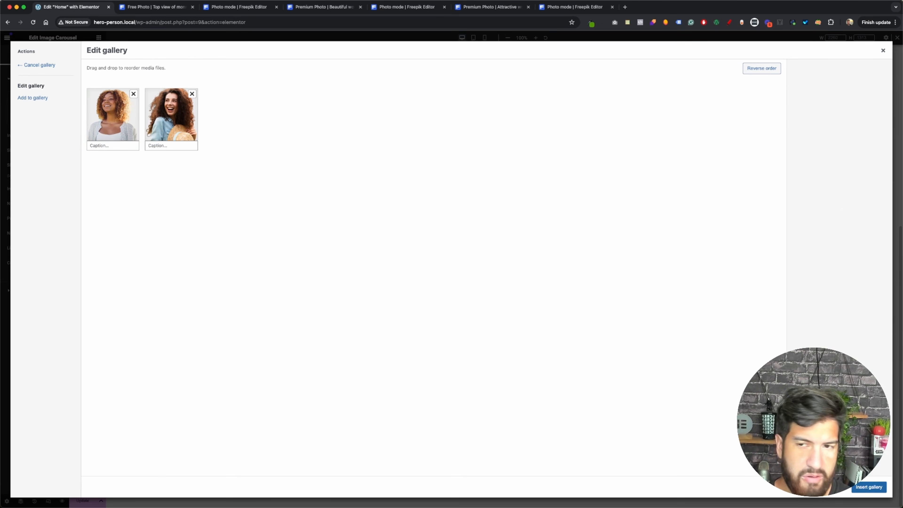
left_click(868, 487)
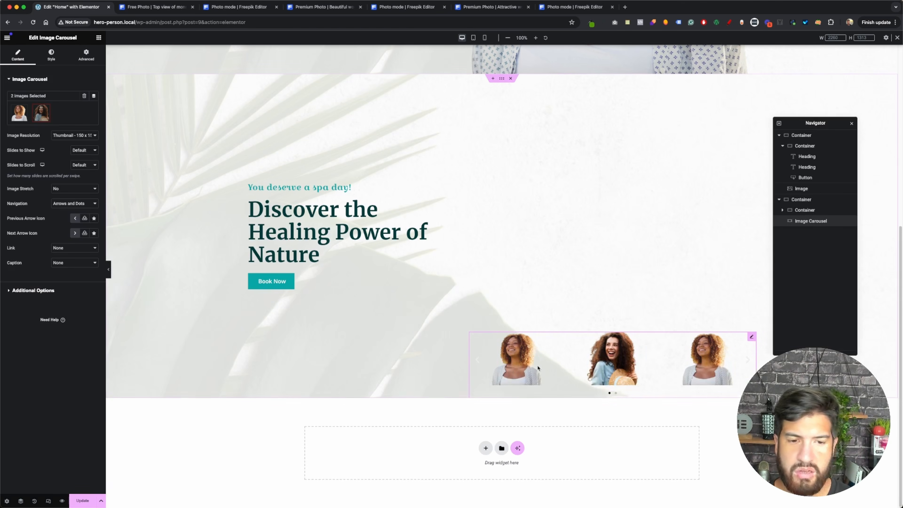
Set the carousel's image resolution to Full and its slides to show to 1.
left_click(70, 135)
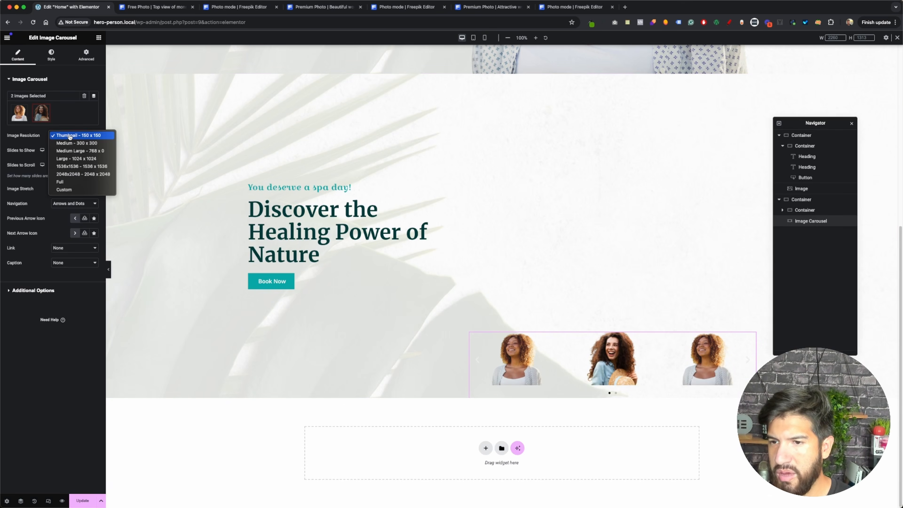
left_click(75, 182)
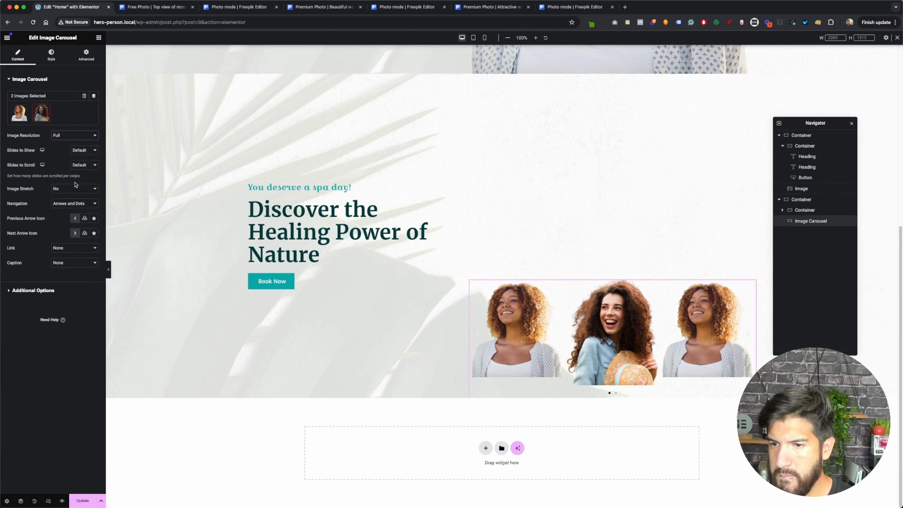
left_click(81, 150)
left_click(81, 71)
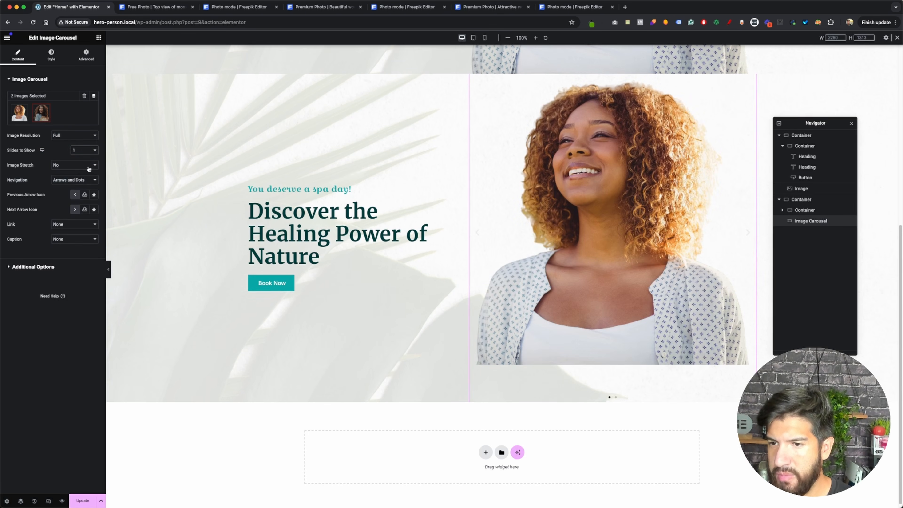
Try setting the carousel's image stretch to Yes and return it to No.
left_click(79, 168)
left_click(74, 172)
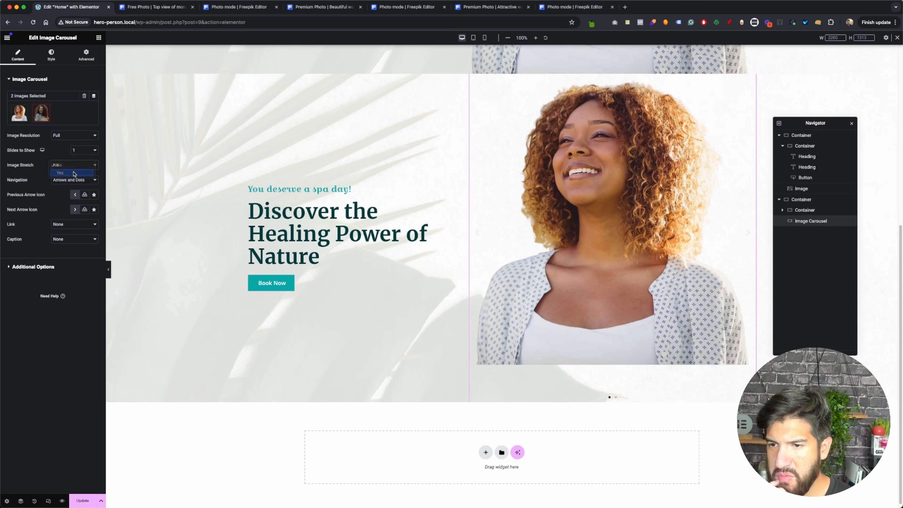
left_click(73, 169)
left_click(76, 159)
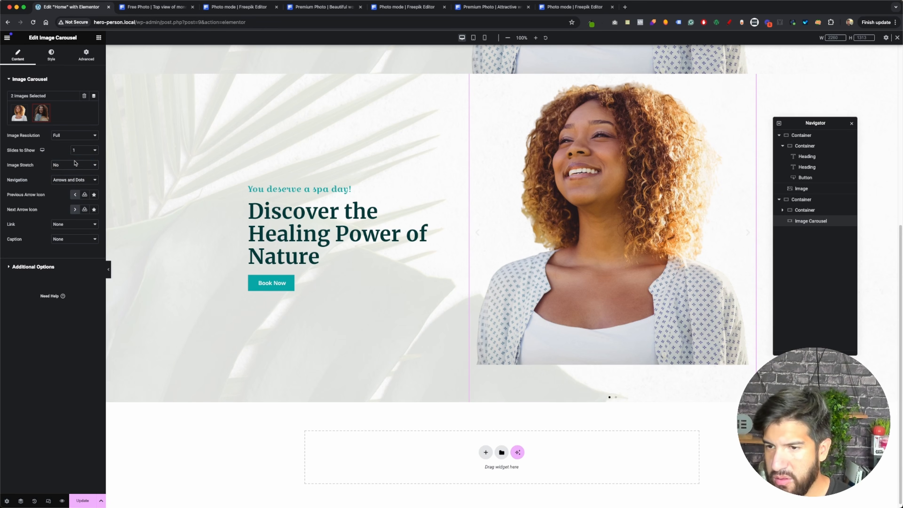
Set the image carousel's navigation to None.
left_click(74, 180)
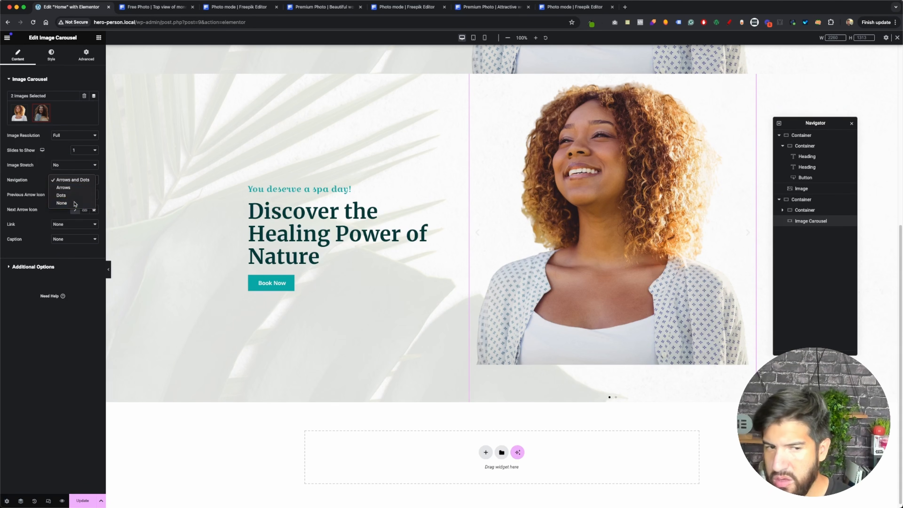
left_click(75, 204)
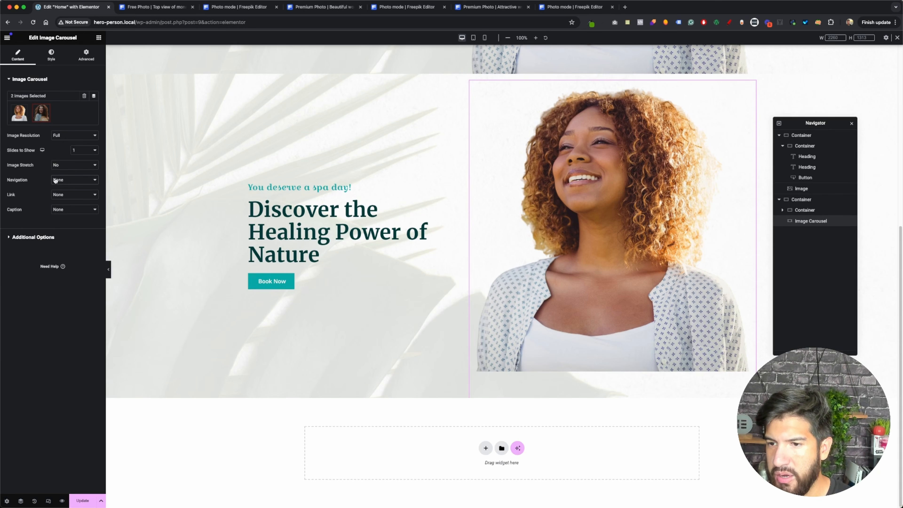
left_click(64, 181)
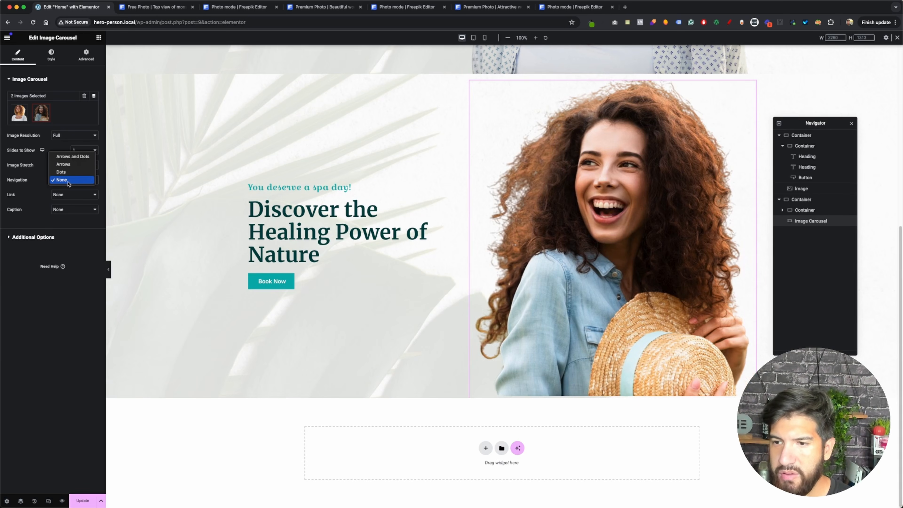
left_click(68, 181)
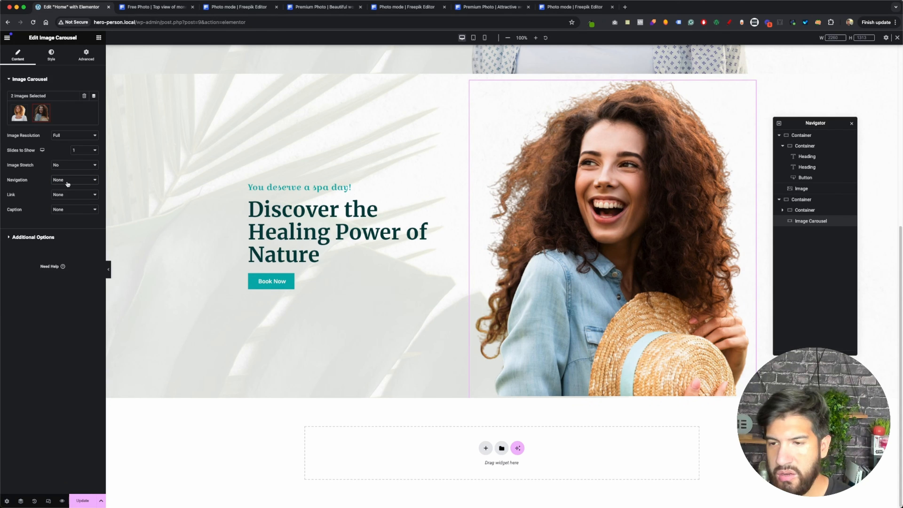
In the carousel's additional options, keep autoplay on, turn off pause on hover and set the effect to Fade.
left_click(39, 244)
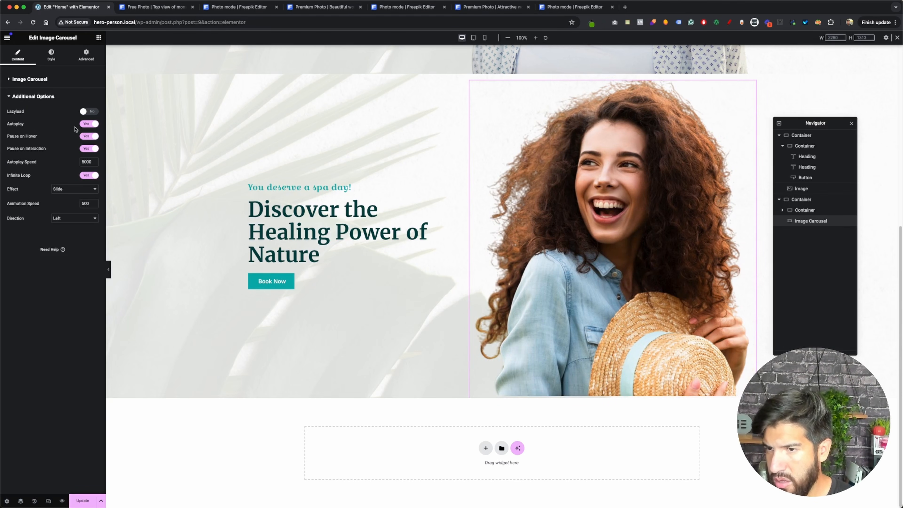
left_click(87, 124)
left_click(87, 124)
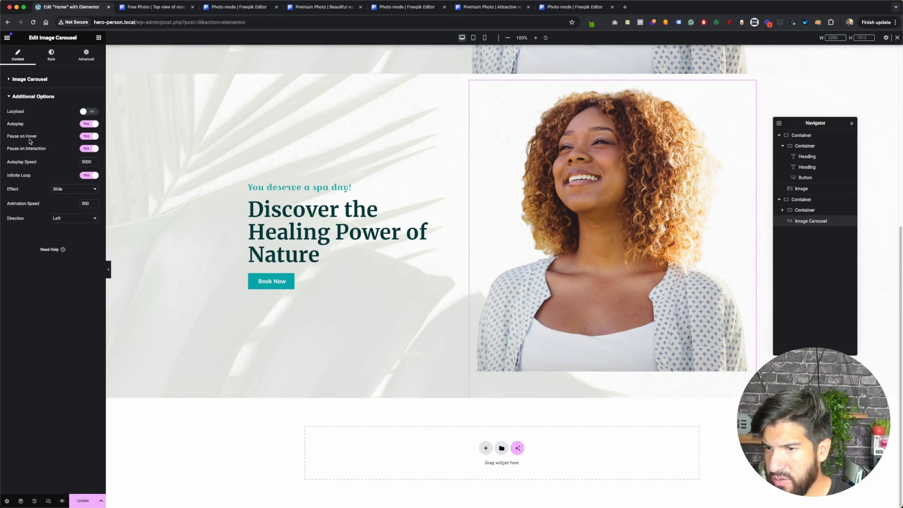
left_click(85, 136)
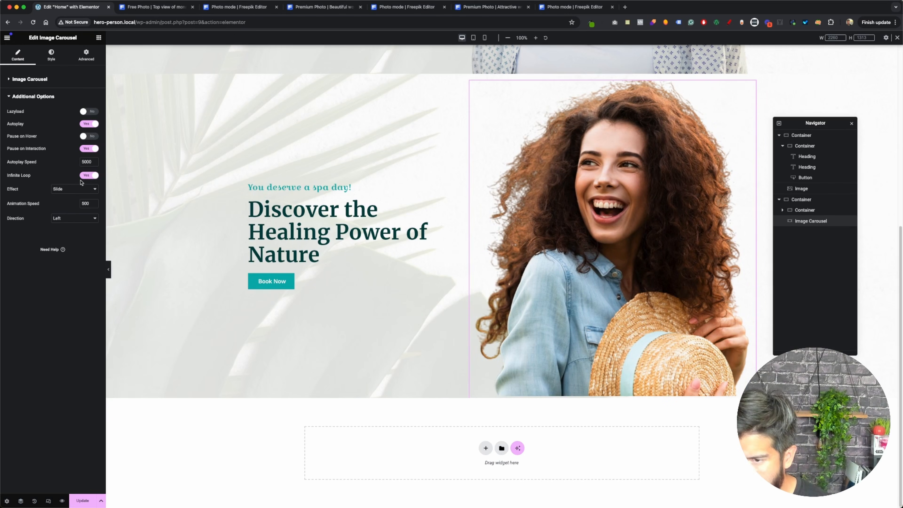
left_click(62, 190)
left_click(66, 198)
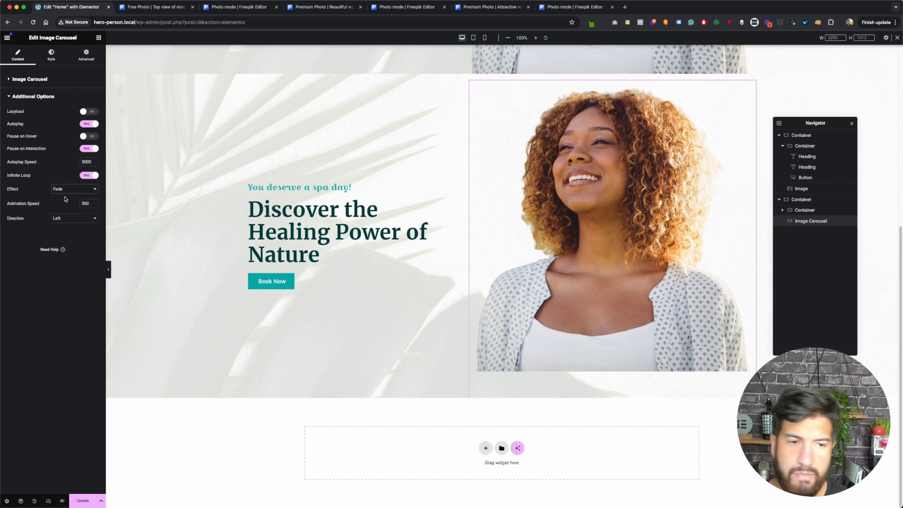
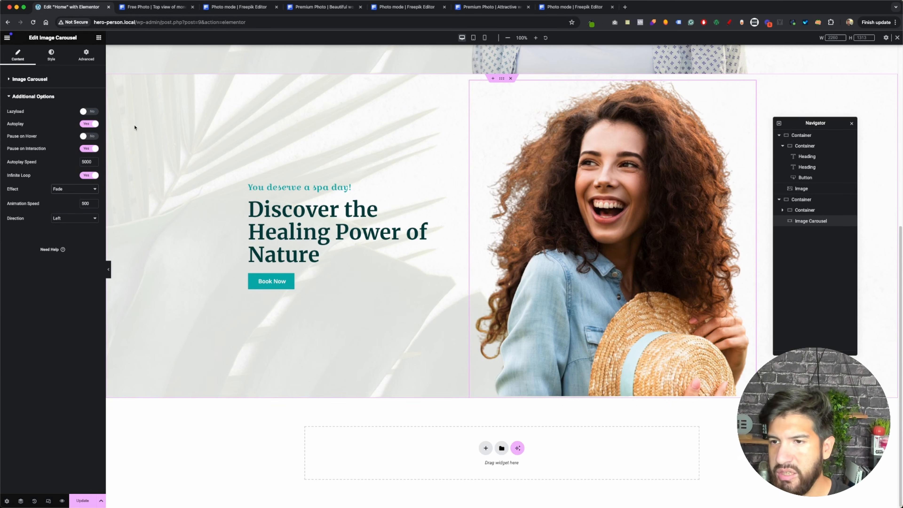
Begin a custom CSS rule for the image carousel with the word "selector".
left_click(51, 54)
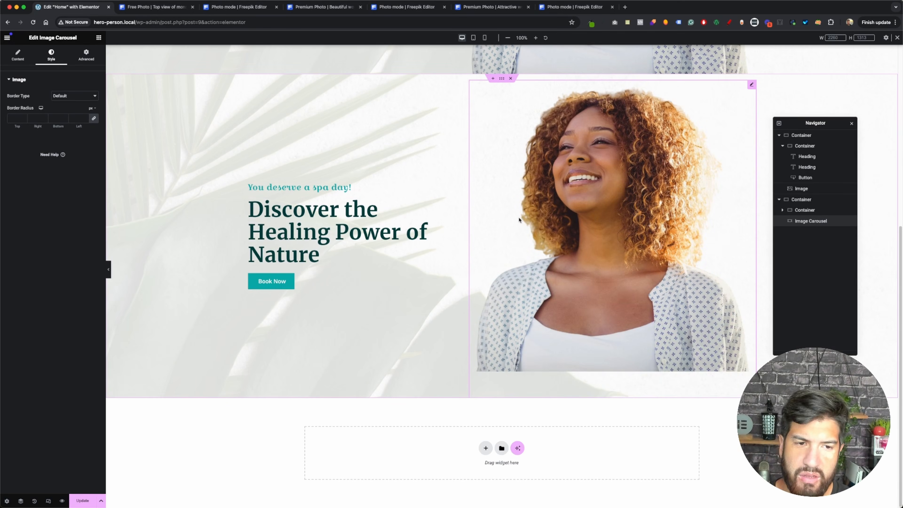
left_click(86, 55)
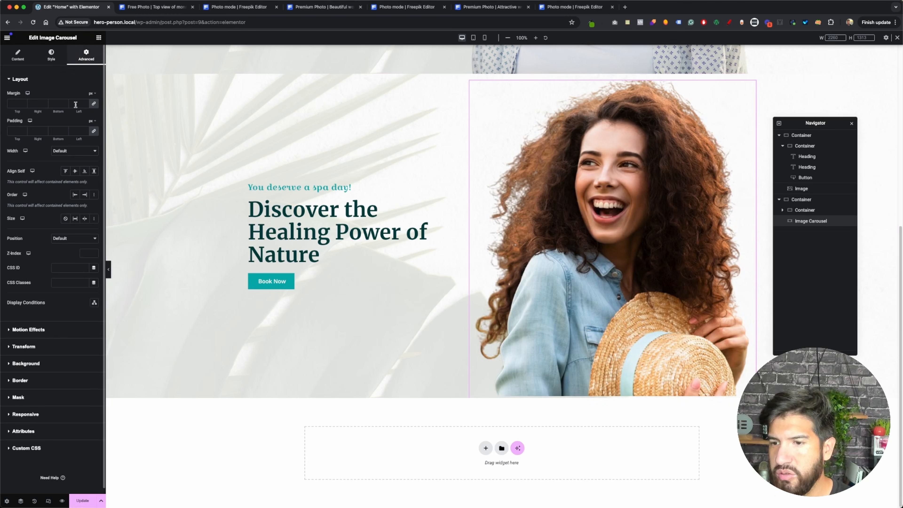
left_click(46, 447)
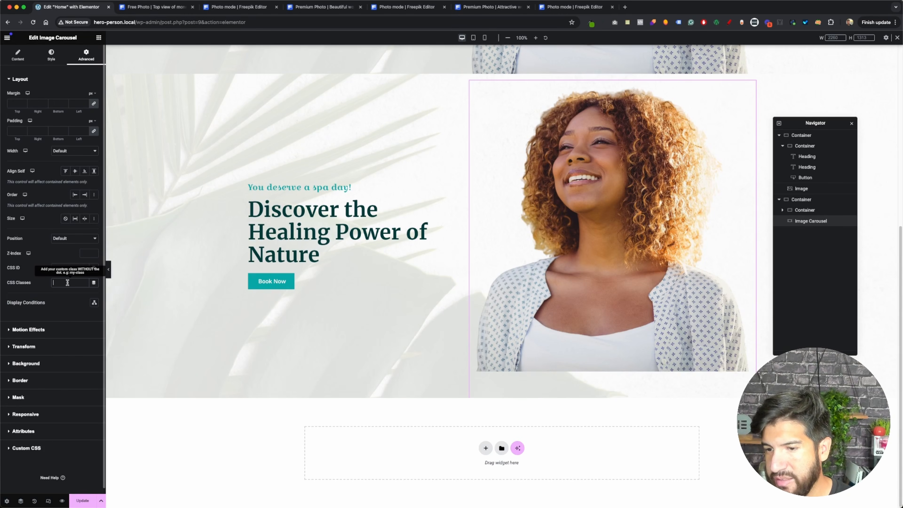
left_click(40, 448)
left_click(42, 267)
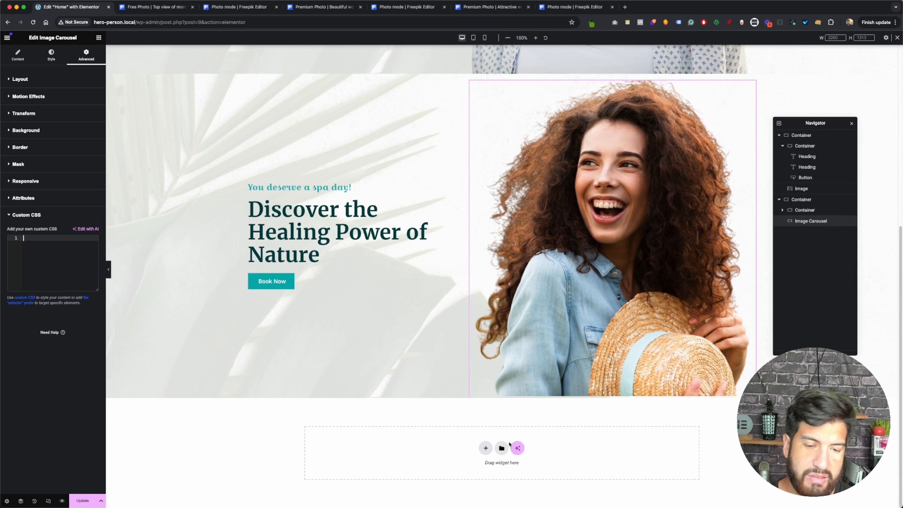
left_click(52, 254)
type("selector")
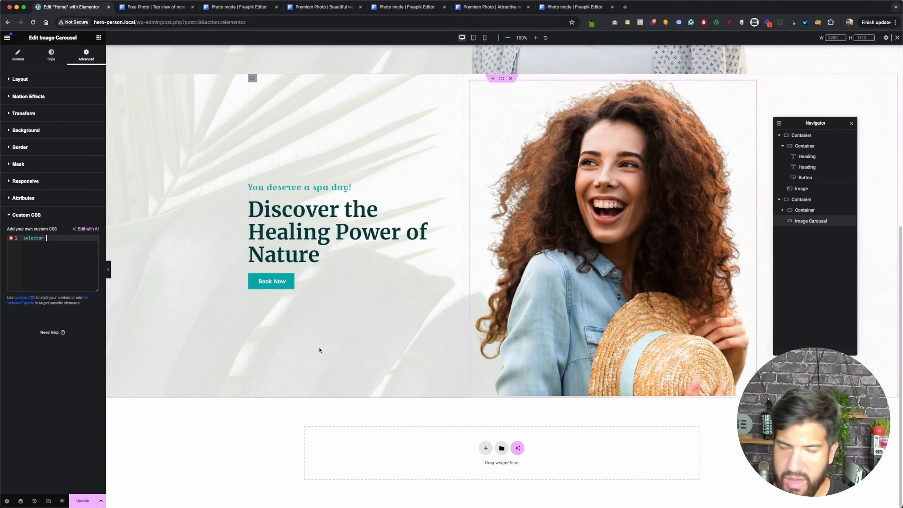
Preview the page in a new browser tab and view the duplicated hero with the carousel.
mouse_move(440, 507)
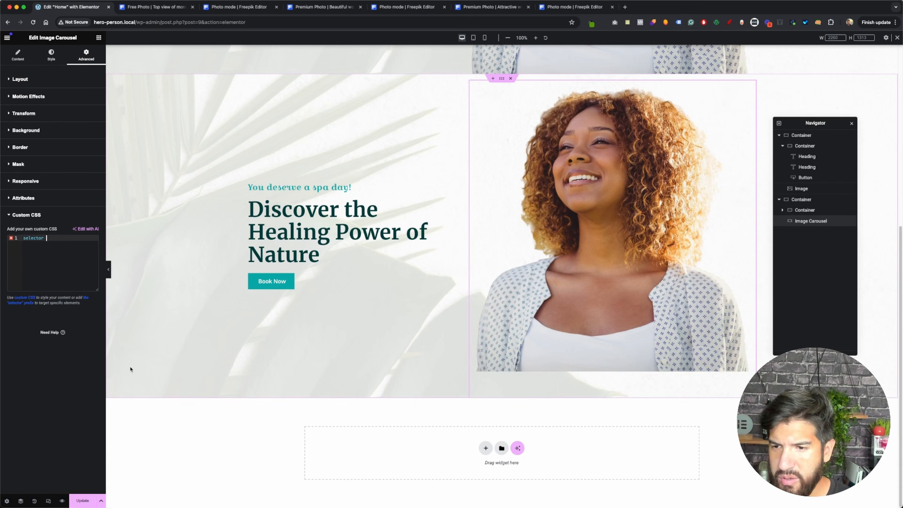
left_click(61, 501)
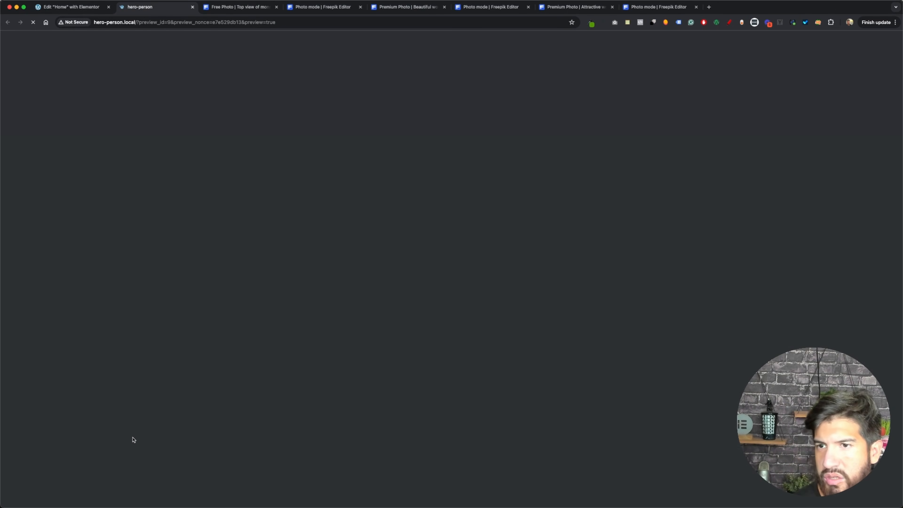
scroll(533, 291, "down", 5)
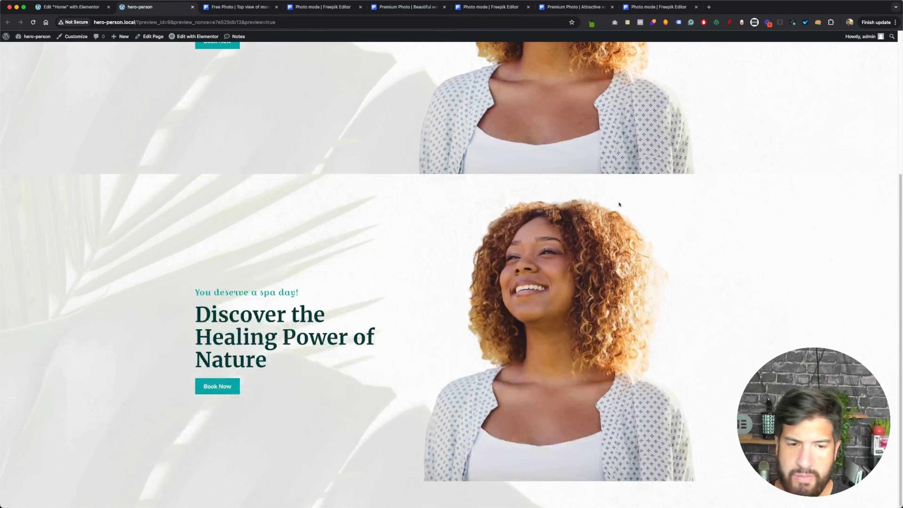
right_click(766, 236)
left_click(782, 368)
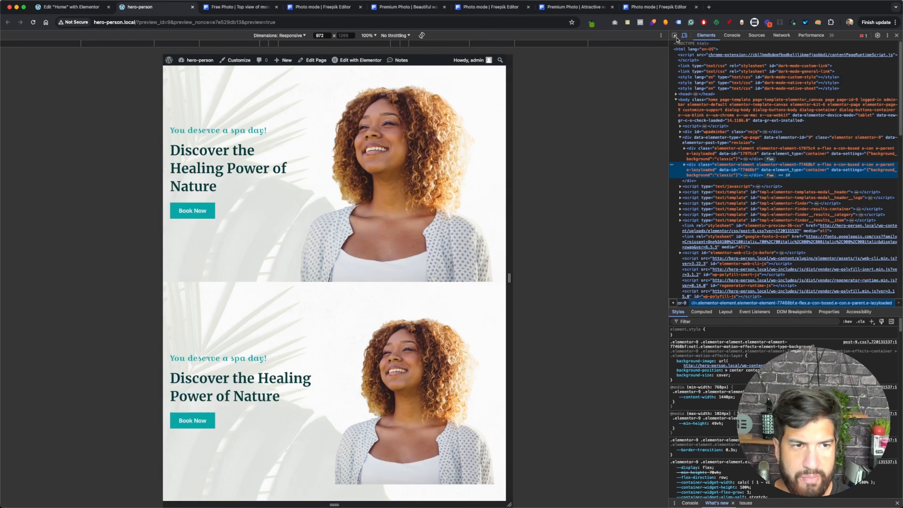
left_click(675, 35)
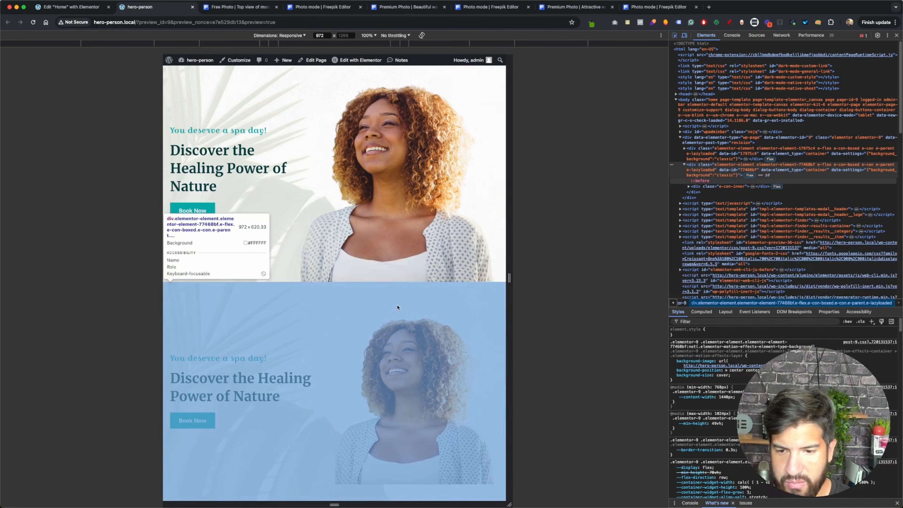
left_click(398, 307)
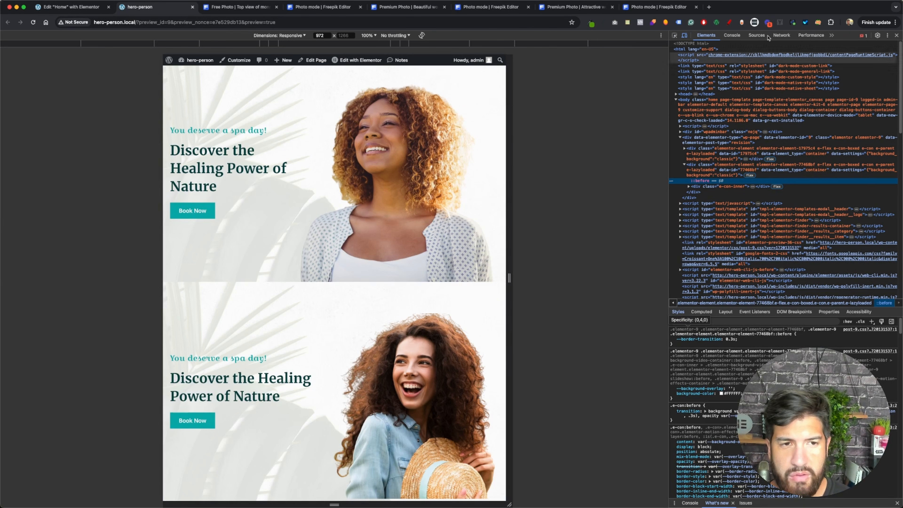
left_click(896, 36)
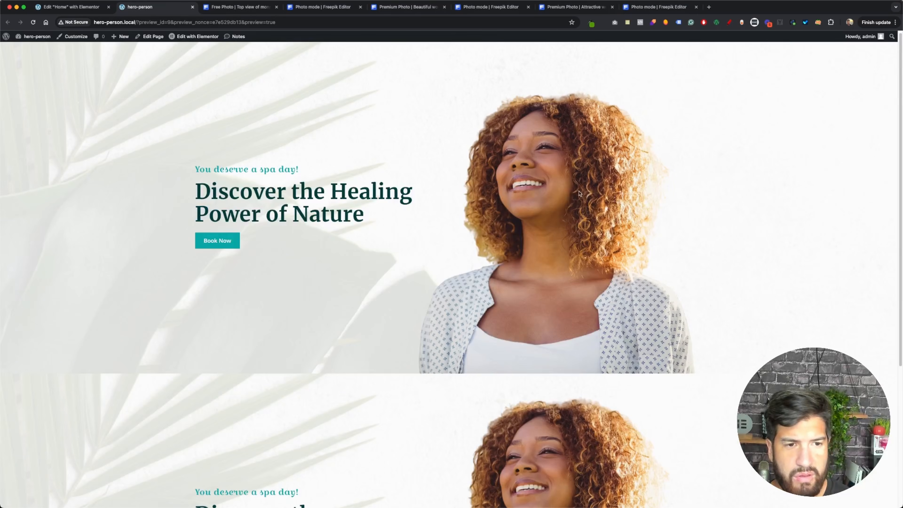
Inspect the carousel in the preview's page code, expand its swiper-wrapper element to examine the slide classes, and reload the page.
right_click(683, 246)
left_click(701, 316)
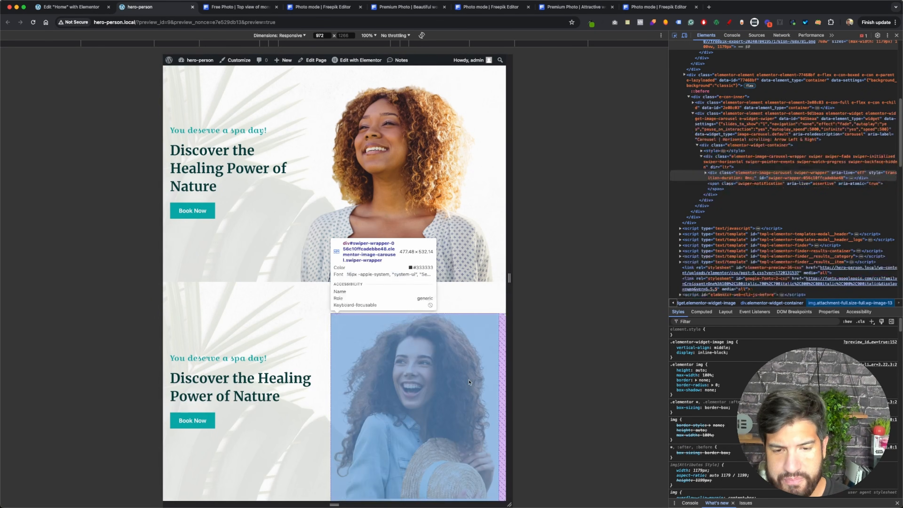
left_click(675, 36)
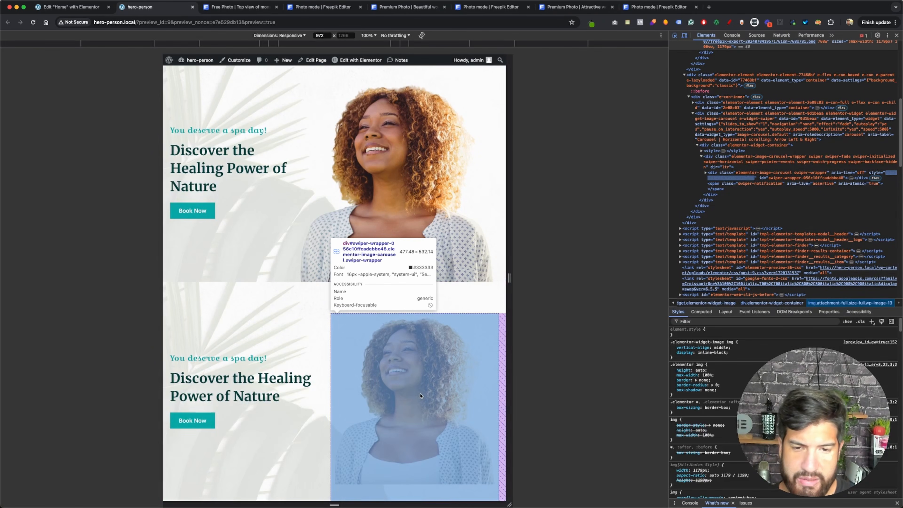
left_click(420, 396)
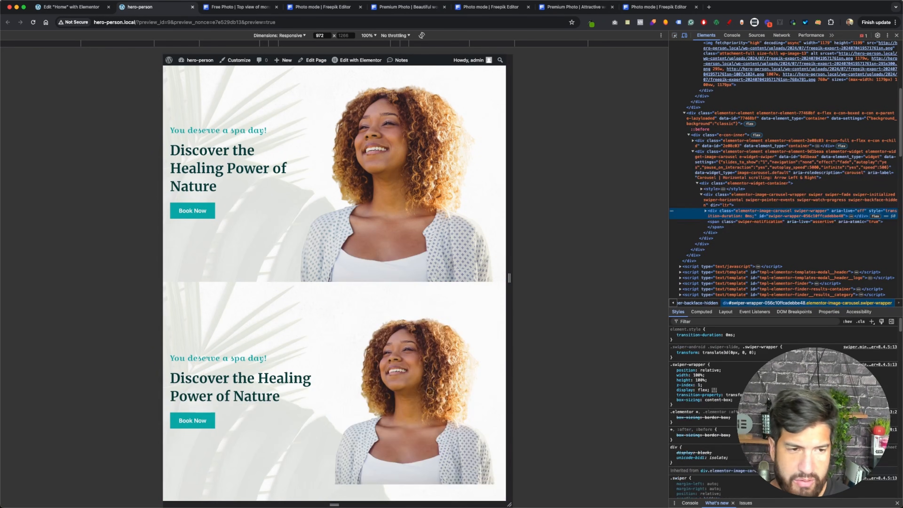
left_click(706, 211)
scroll(725, 210, "down", 1)
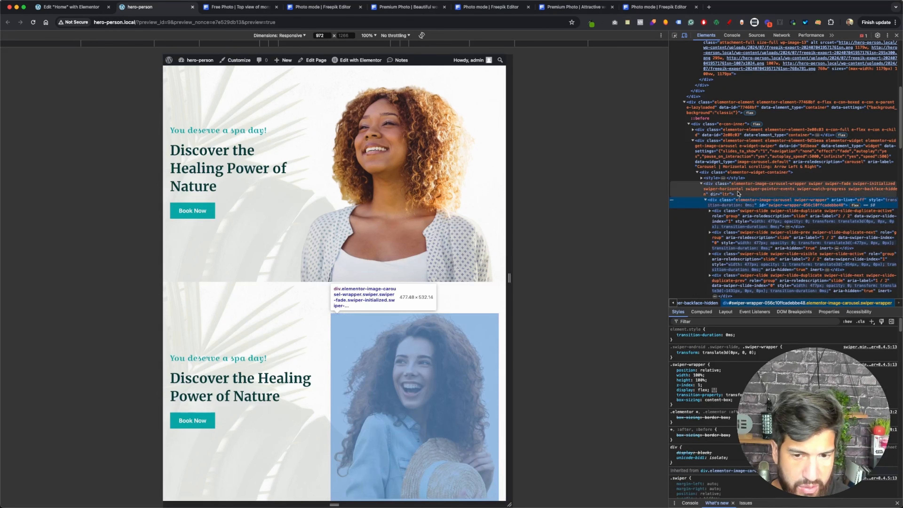
key("super+r")
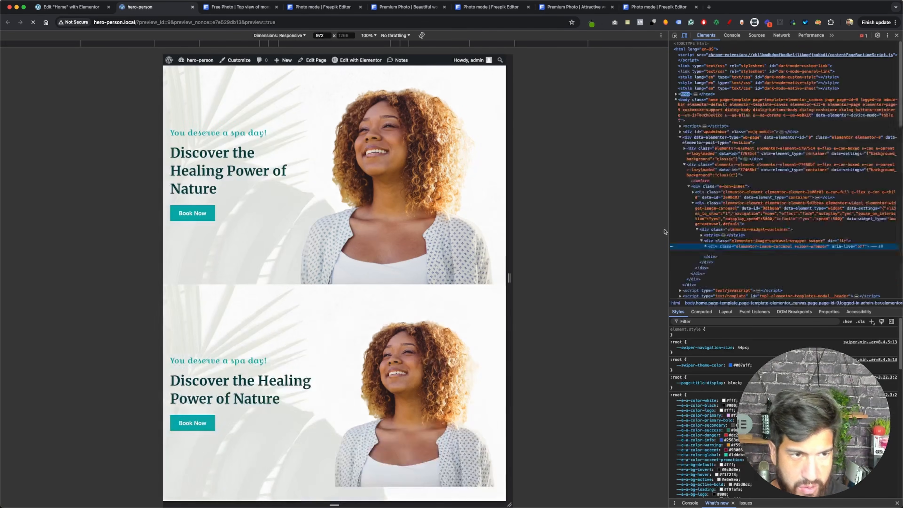
Return to the Elementor editor and extend the carousel's custom CSS selector with .swiper-wrapper and an empty rule block.
scroll(767, 241, "down", 2)
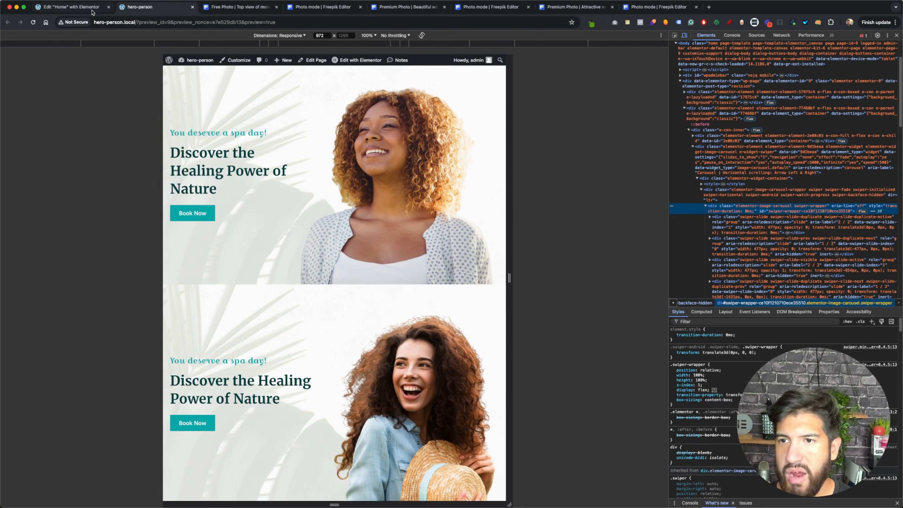
left_click(71, 7)
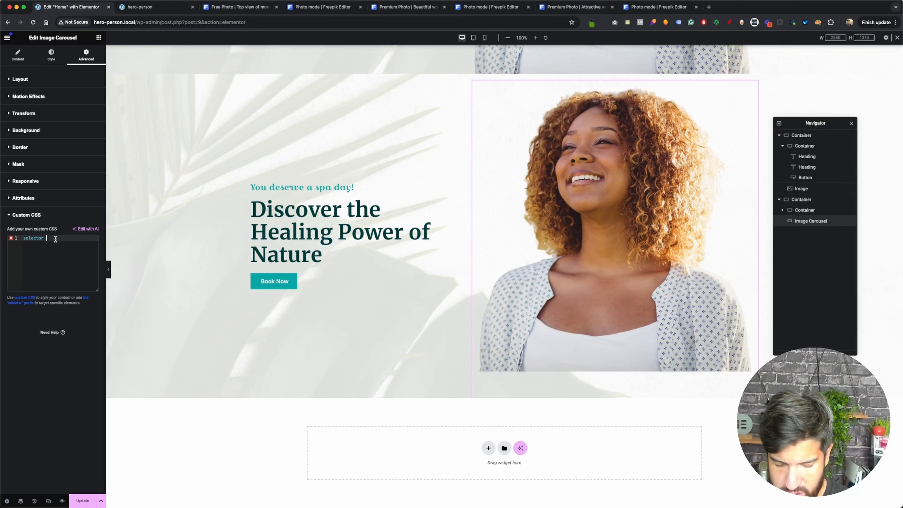
type(".swiper-wrapper{")
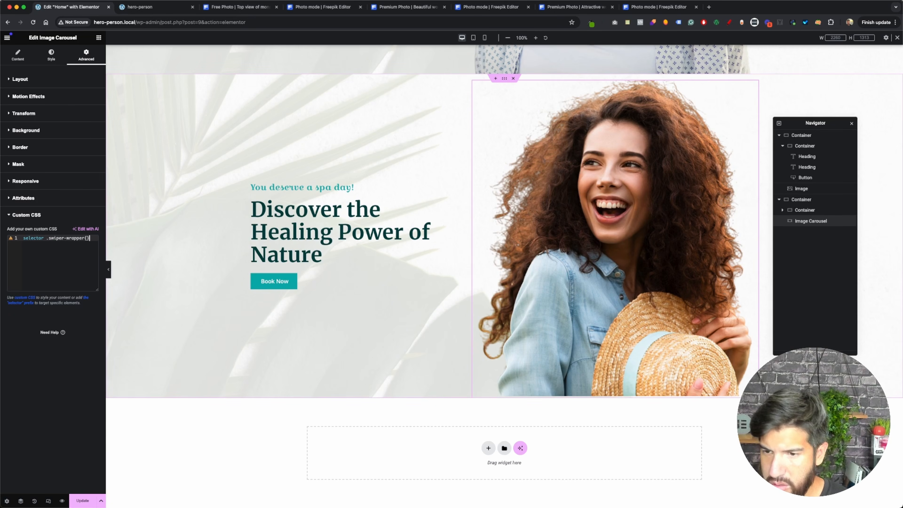
key("Left")
key("Return")
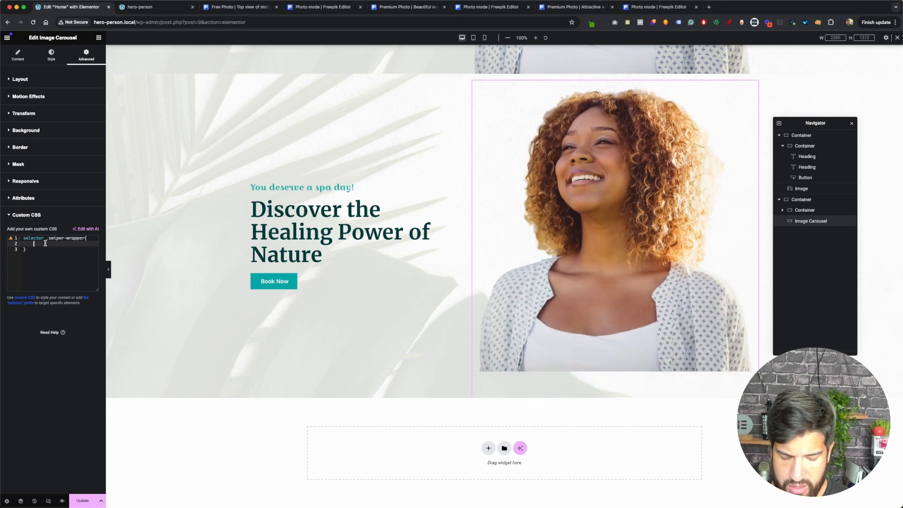
type("aligh")
key("BackSpace")
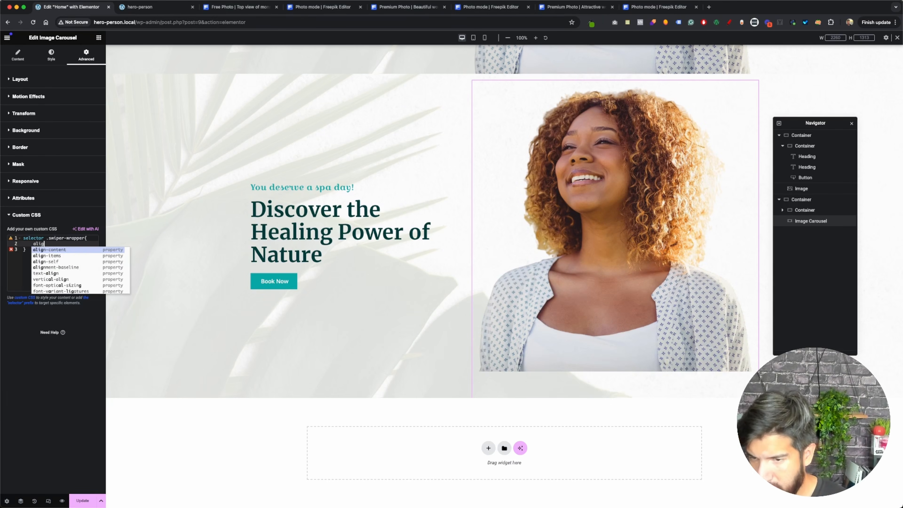
key("BackSpace")
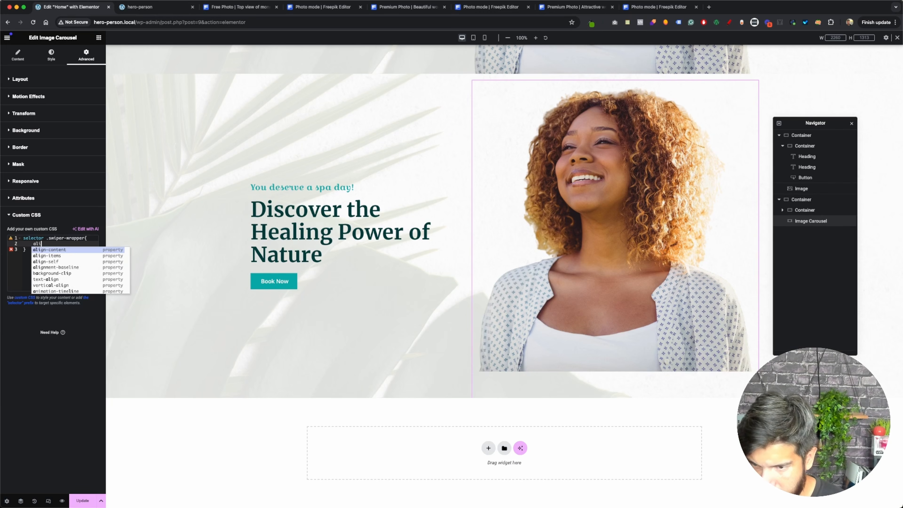
key("BackSpace")
key("BackSpace")
key("BackSpace")
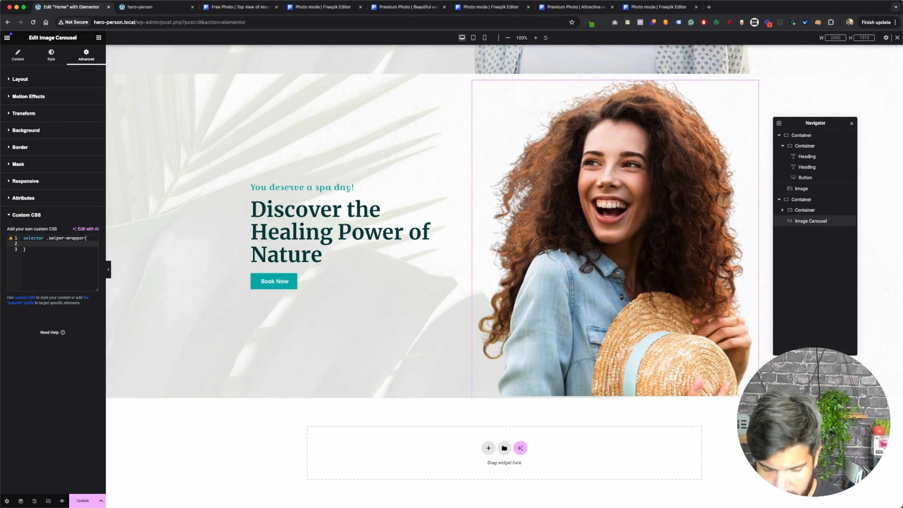
Add the declaration align-items:flex-end; inside the .swiper-wrapper rule.
type("al")
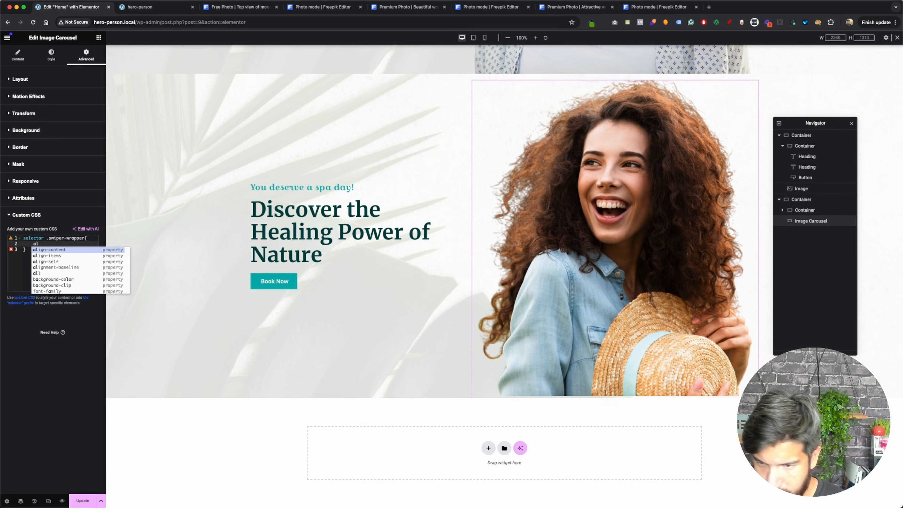
type("ihn")
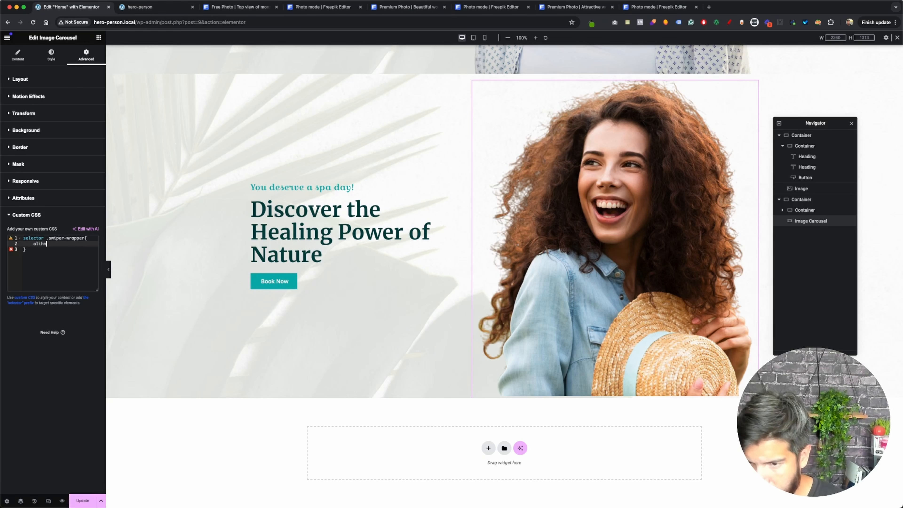
key("BackSpace")
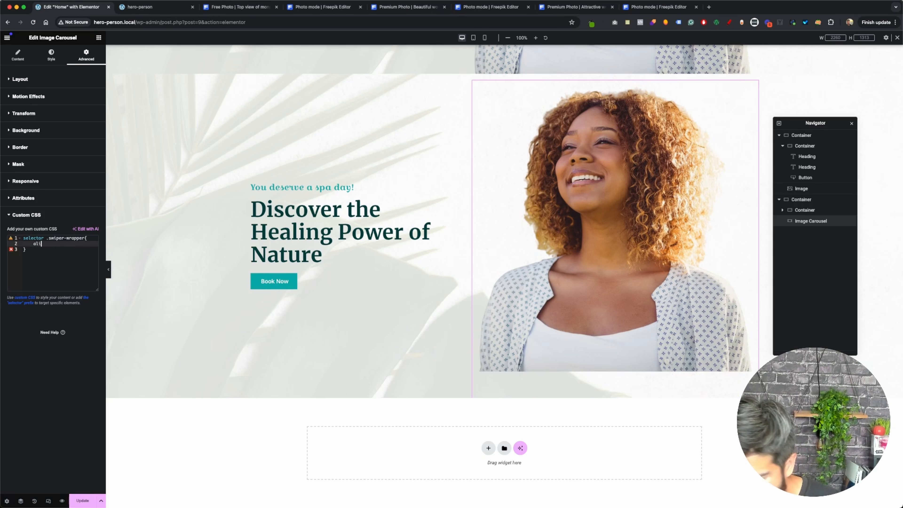
type("gn-")
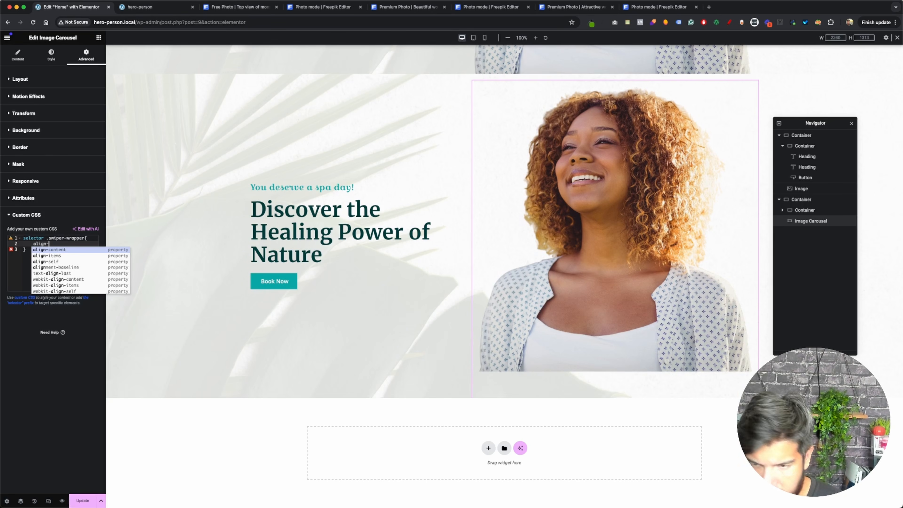
type("ite")
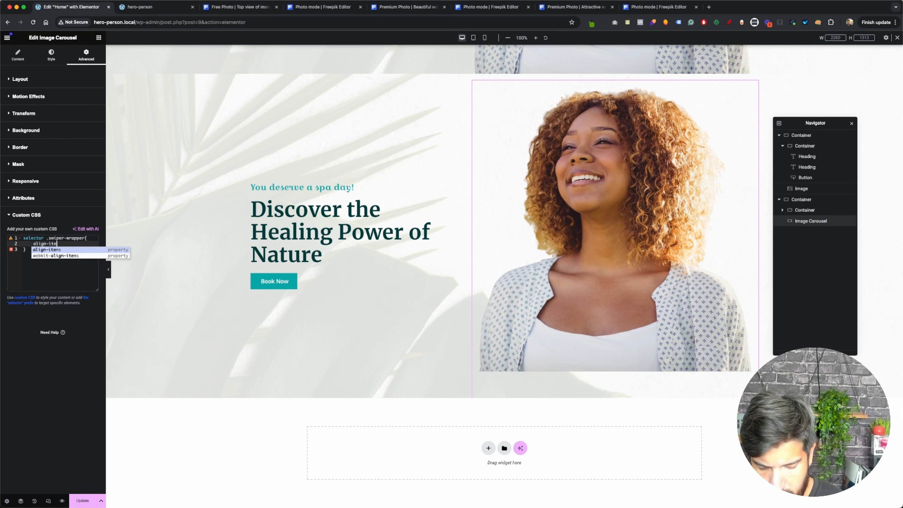
type("ms:")
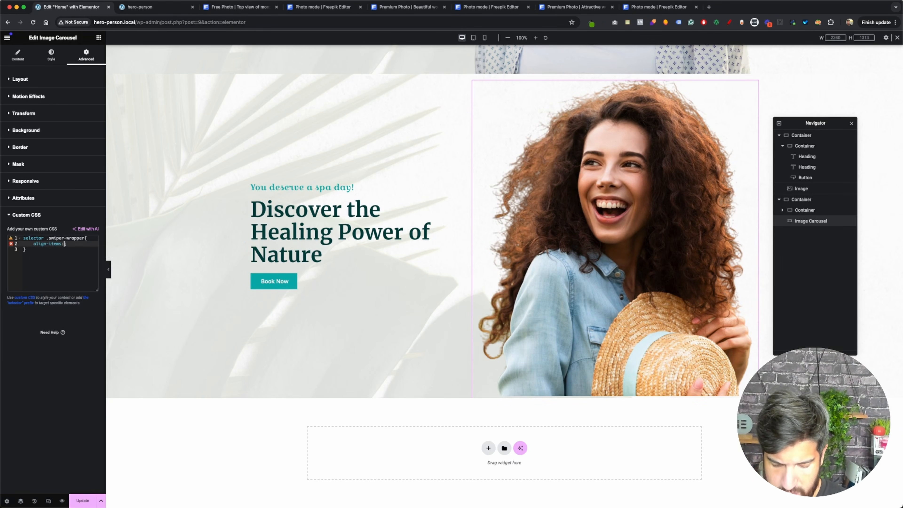
type("flex")
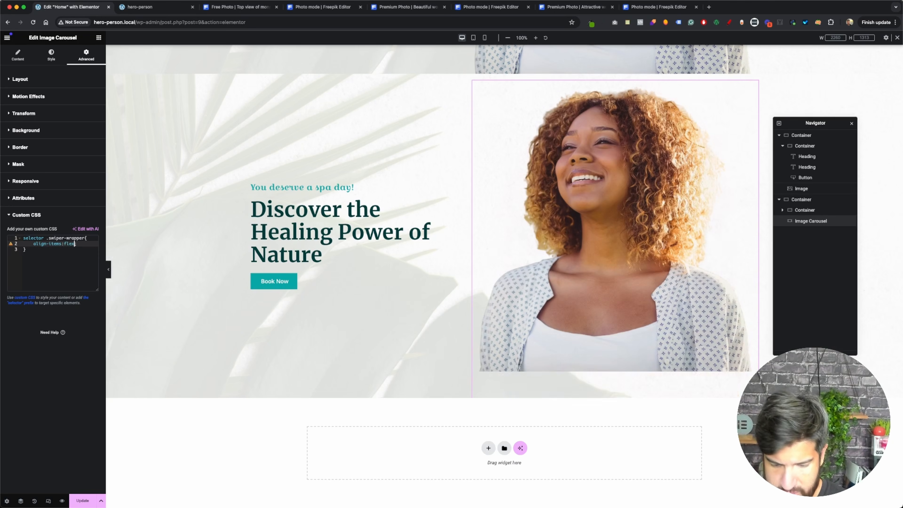
type("-end")
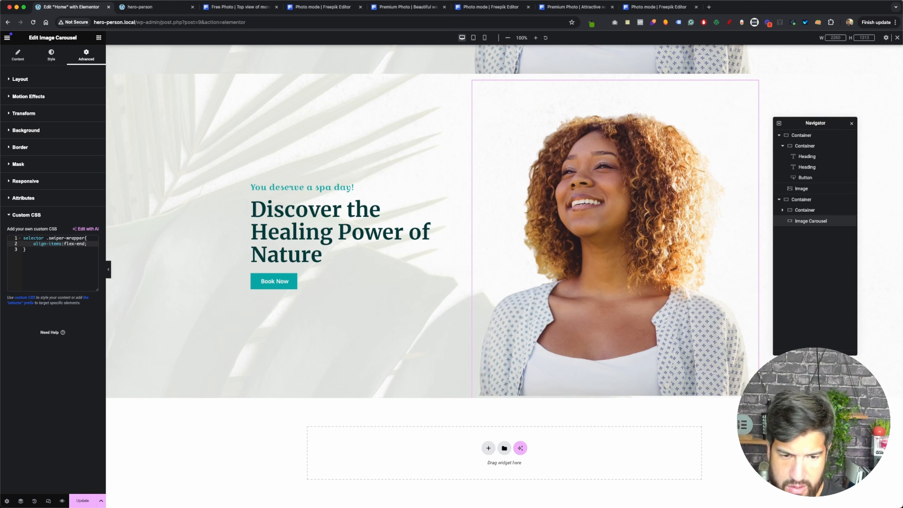
type(";")
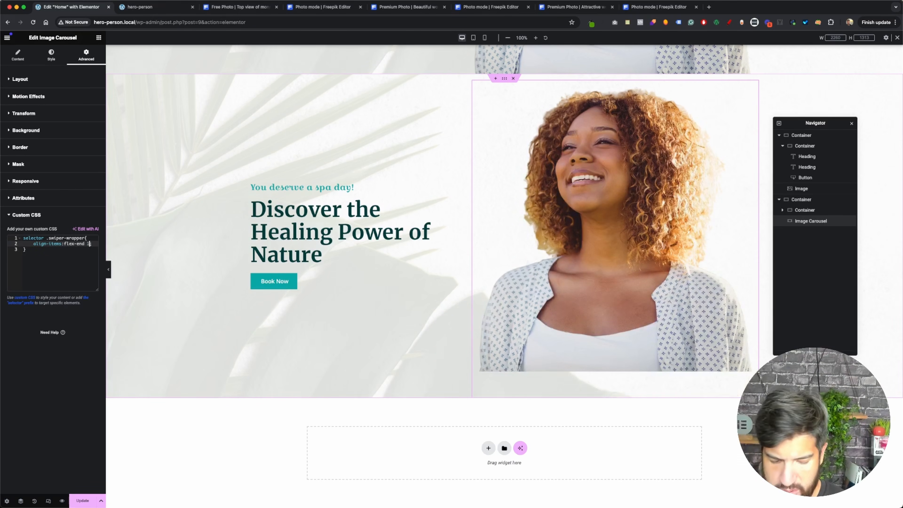
Append !important to the align-items declaration in the carousel's custom CSS.
type("!impo")
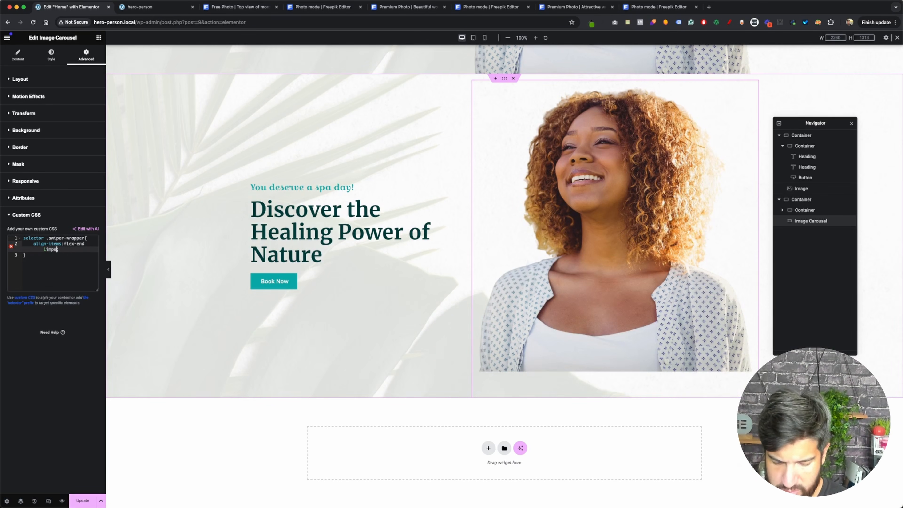
key("BackSpace")
key("BackSpace")
key("BackSpace")
key("BackSpace")
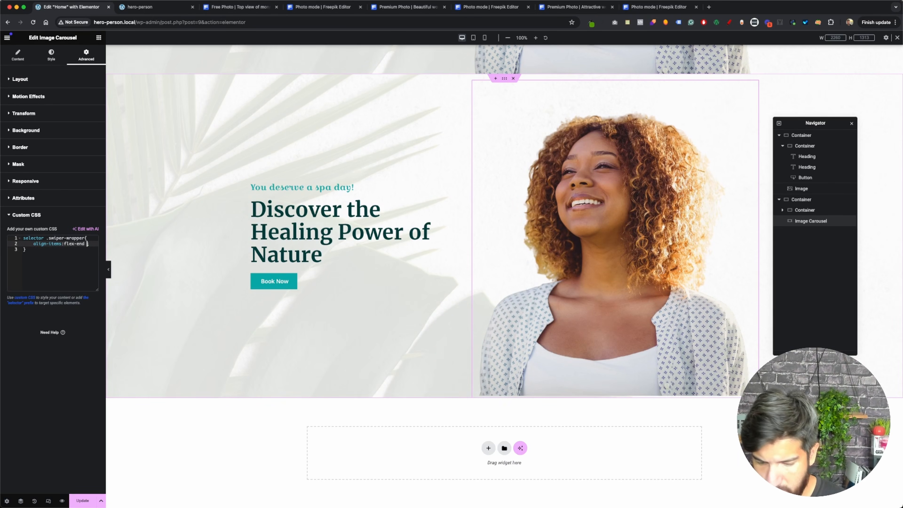
type(";")
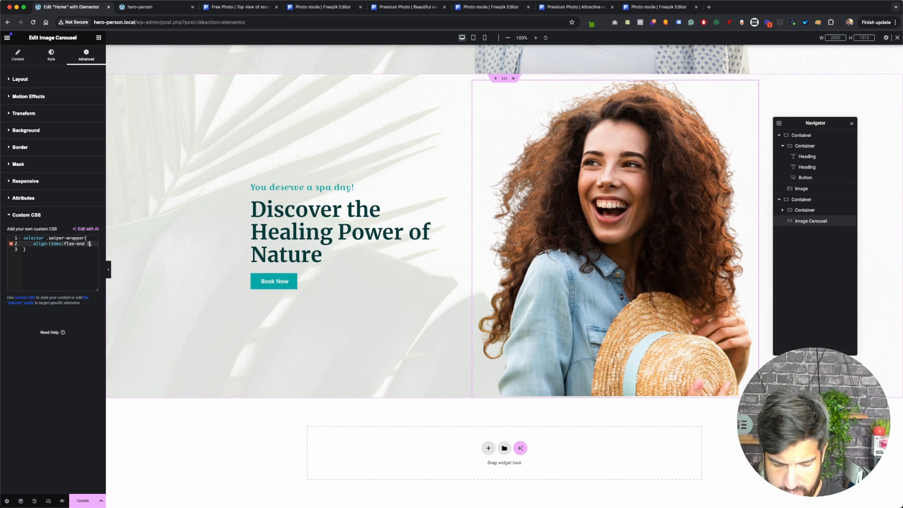
type("import")
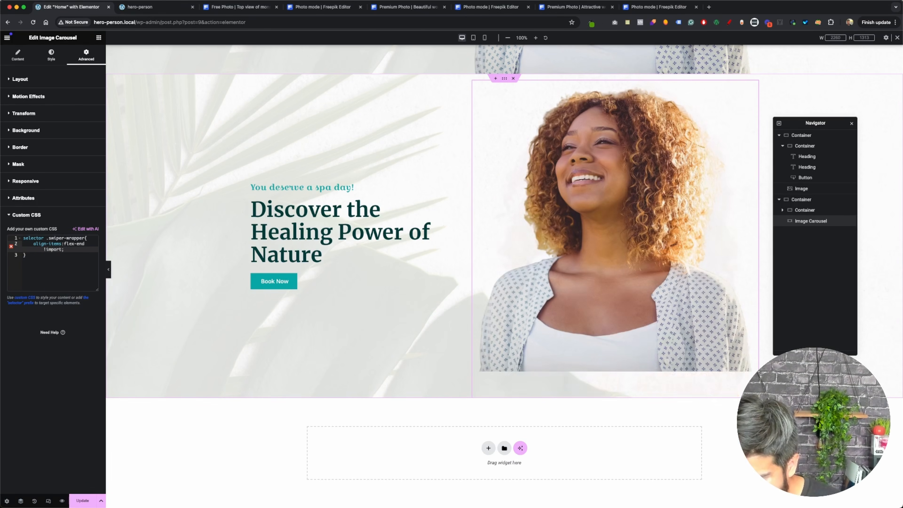
type("ant")
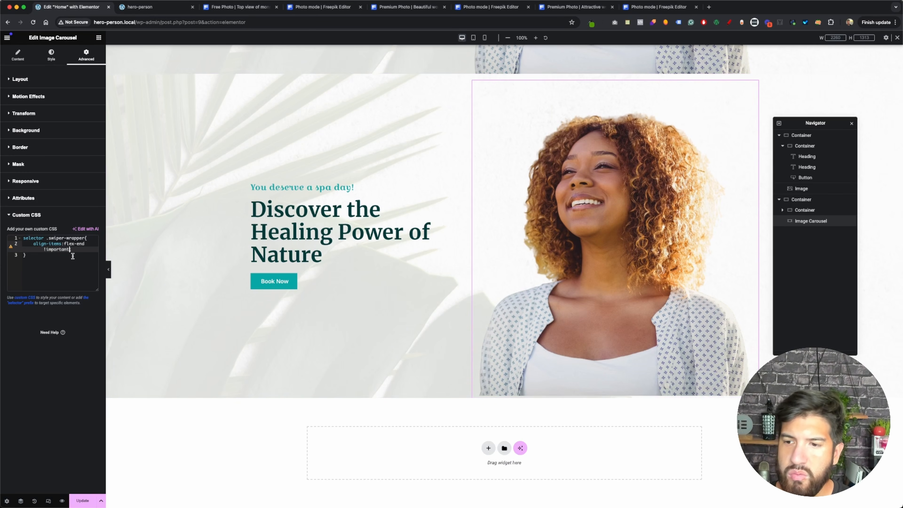
Remove !important from the align-items declaration, leaving align-items:flex-end; in the rule.
left_click_drag(73, 256, 44, 249)
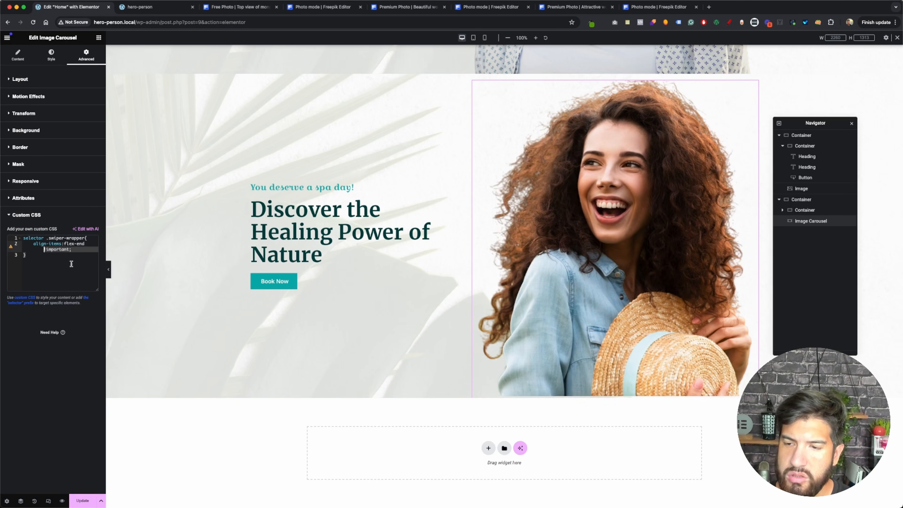
left_click(69, 250)
key("BackSpace")
key("BackSpace")
key("BackSpace")
key("BackSpace")
key("BackSpace")
key("BackSpace")
key("BackSpace")
key("BackSpace")
key("BackSpace")
key("BackSpace")
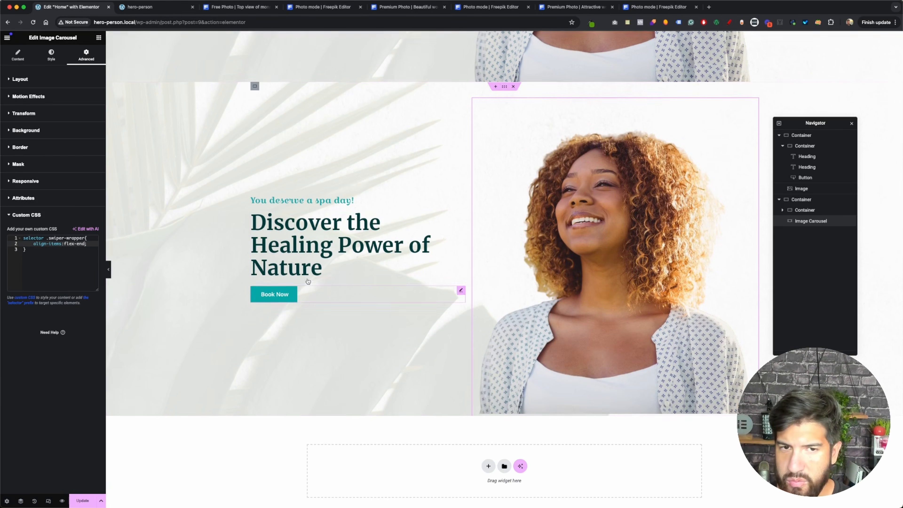
Compare both hero sections in tablet view and check the carousel with the preview widened to 891 px.
left_click(48, 501)
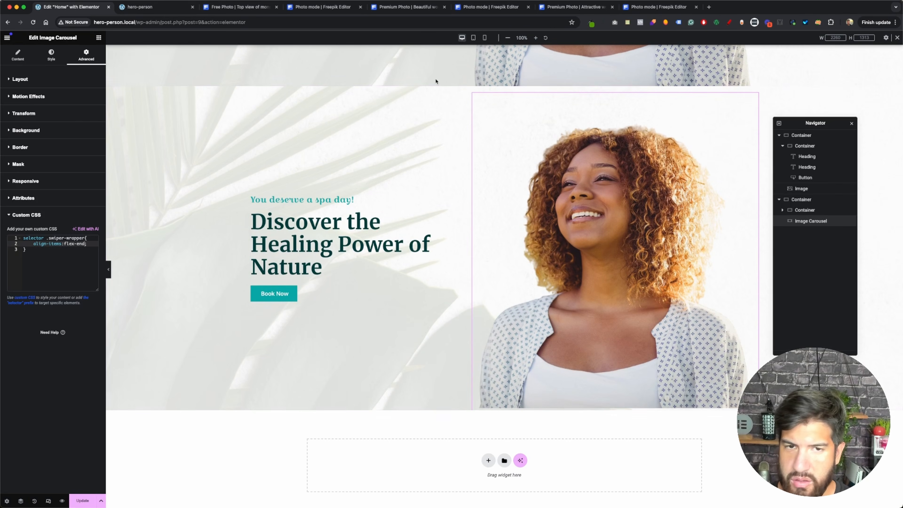
left_click(473, 37)
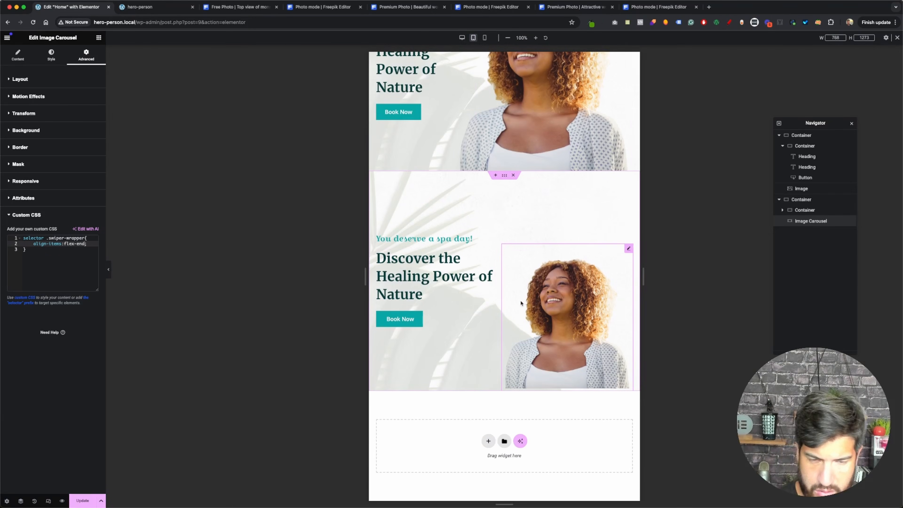
scroll(504, 250, "up", 3)
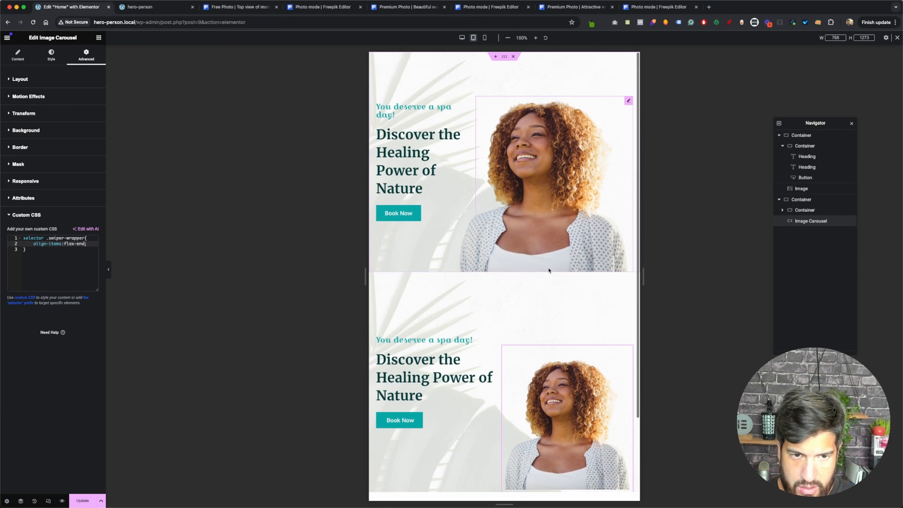
scroll(549, 270, "down", 3)
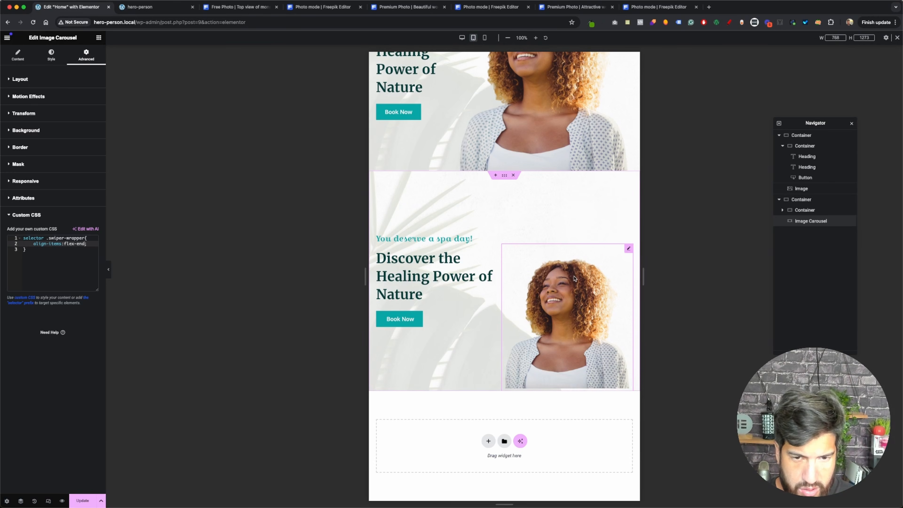
left_click_drag(643, 278, 687, 316)
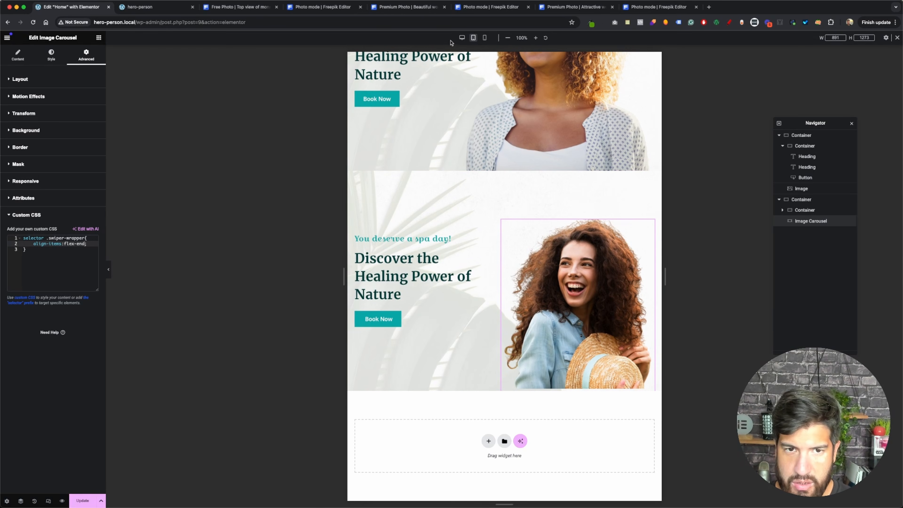
In desktop view, unlink the image carousel's margins and set its bottom margin to -18 px.
left_click(462, 37)
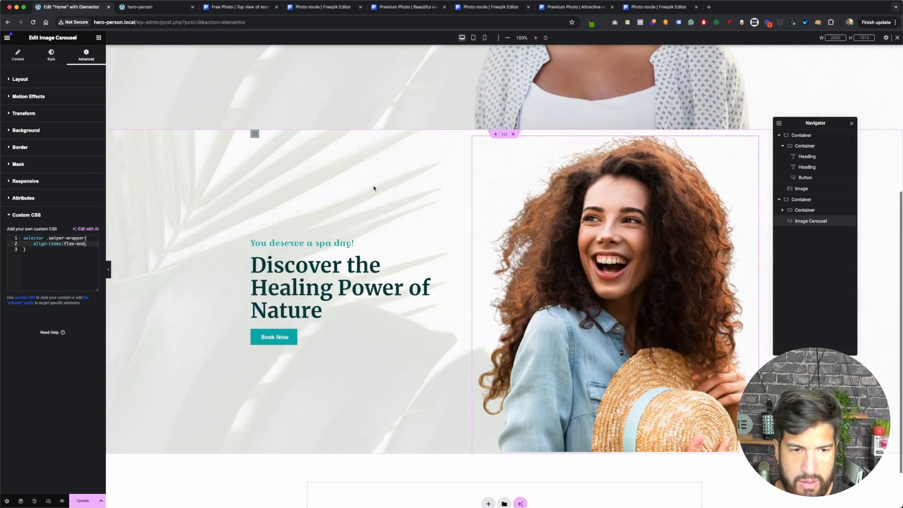
left_click(41, 81)
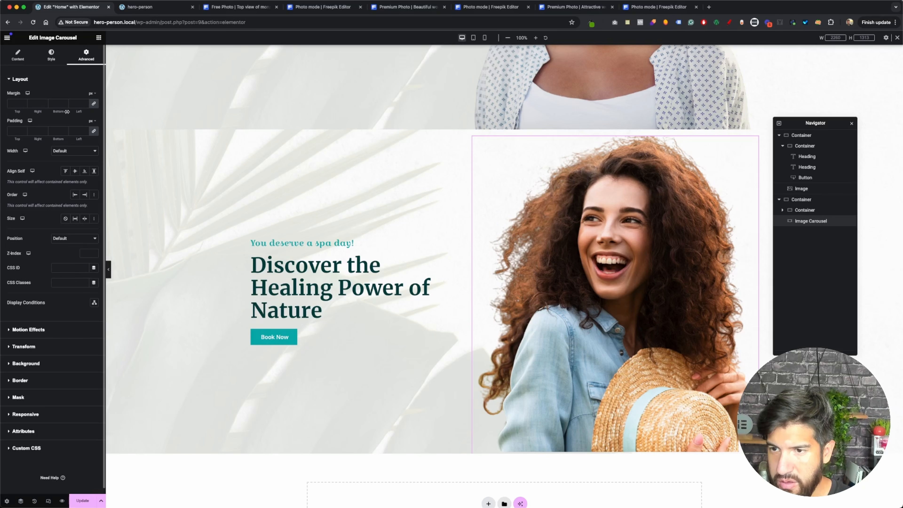
left_click_drag(67, 112, 63, 112)
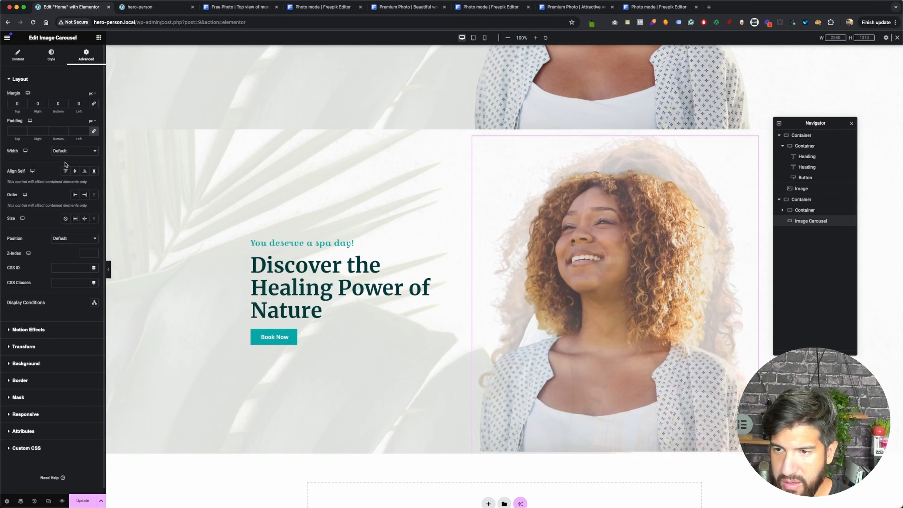
left_click_drag(60, 112, 53, 112)
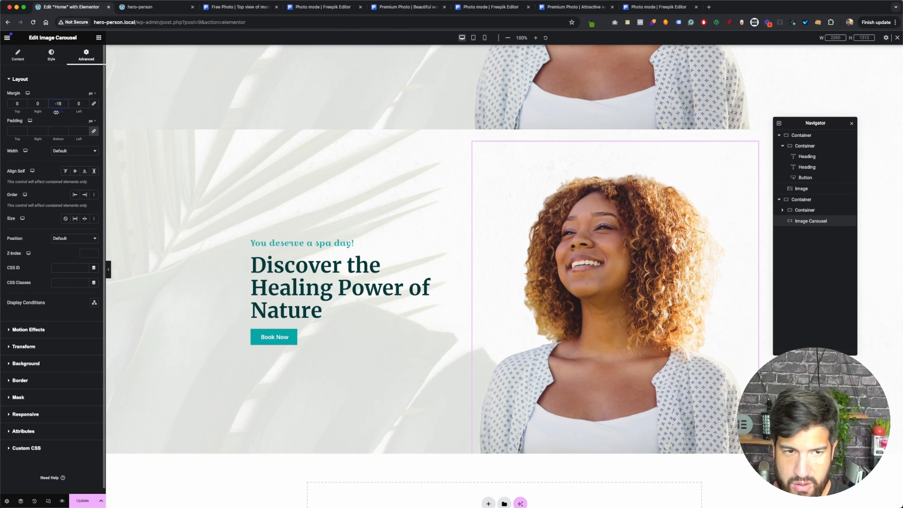
In tablet view, unlink the image carousel's margins and set the bottom margin to -12 px and the left margin to -57 px.
left_click(473, 38)
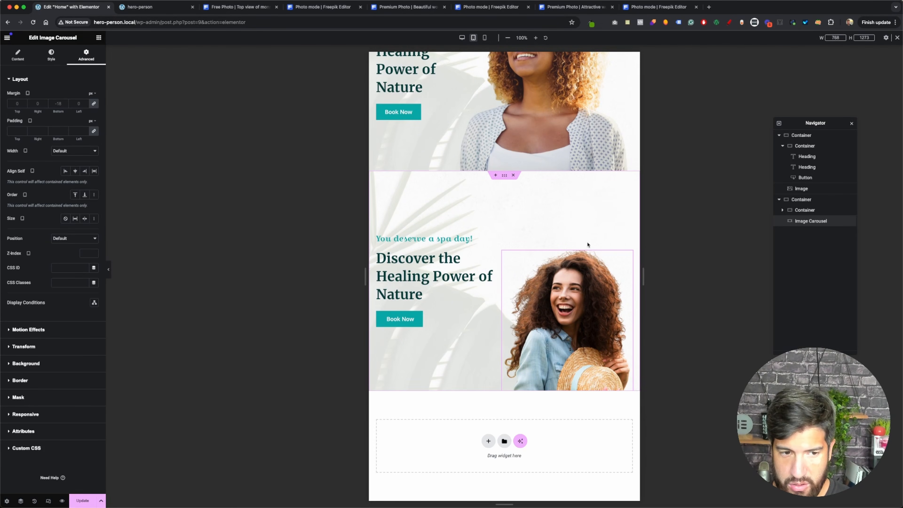
left_click(94, 104)
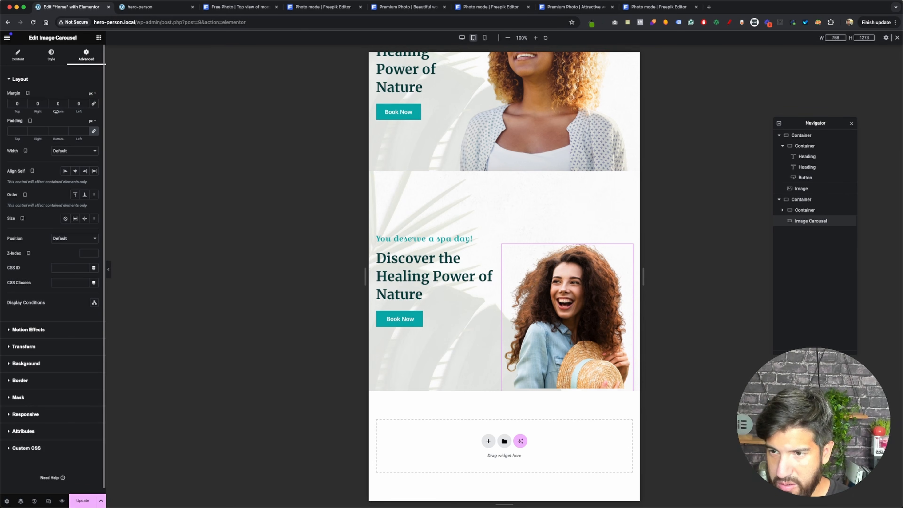
mouse_move(59, 112)
left_mouse_down()
mouse_move(78, 112)
mouse_move(61, 112)
left_mouse_up()
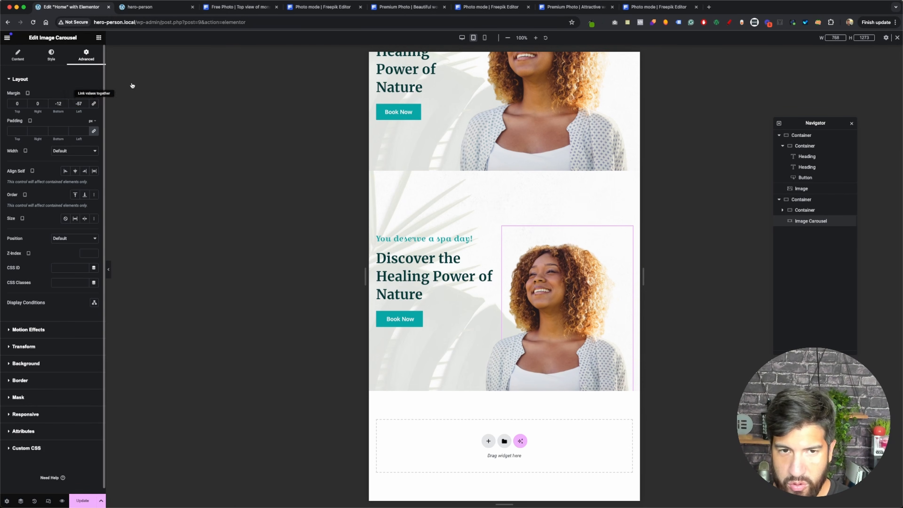
In desktop view, set the image carousel's left margin to -15 px, and check the tablet view with the preview widened to 1024 px.
left_click(462, 38)
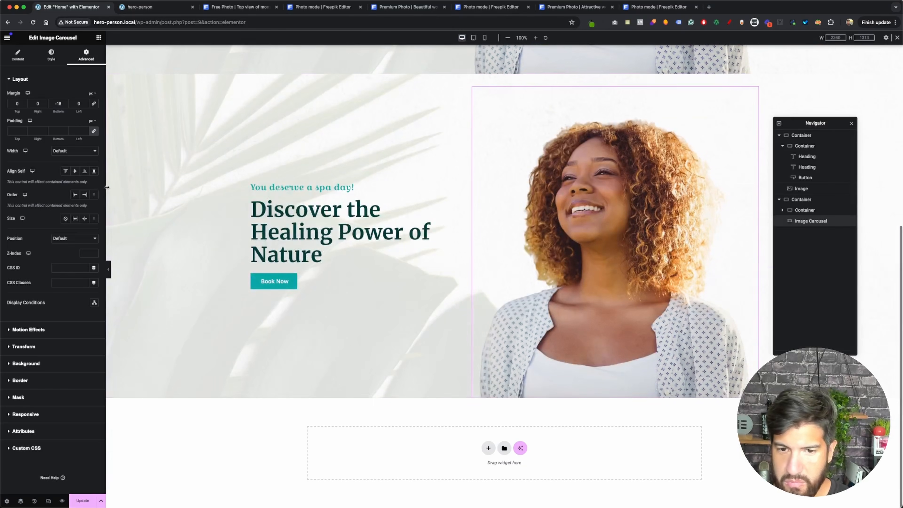
mouse_move(79, 111)
left_mouse_down()
mouse_move(65, 113)
mouse_move(76, 112)
left_mouse_up()
left_click(485, 38)
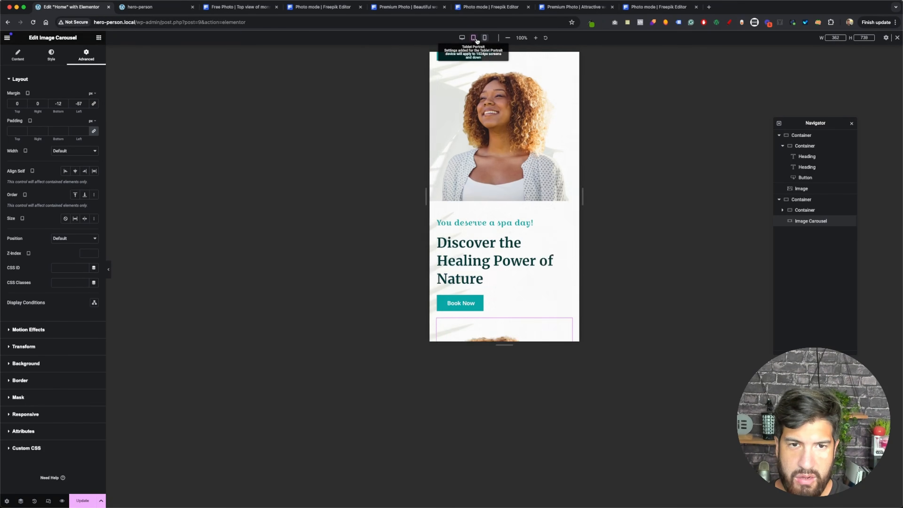
left_click(474, 38)
left_click_drag(645, 281, 688, 281)
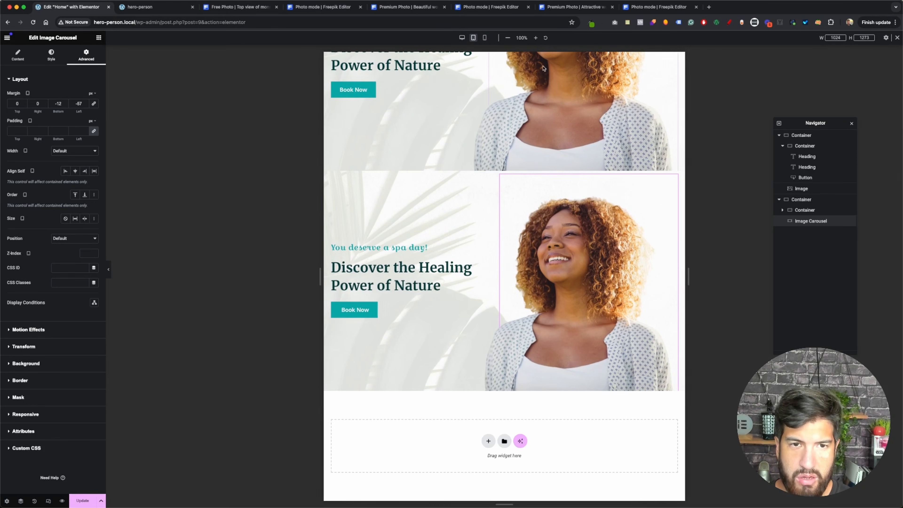
In mobile view, set all four margins of the image carousel to 0 px and check its placement below the button.
left_click(485, 38)
scroll(519, 213, "down", 6)
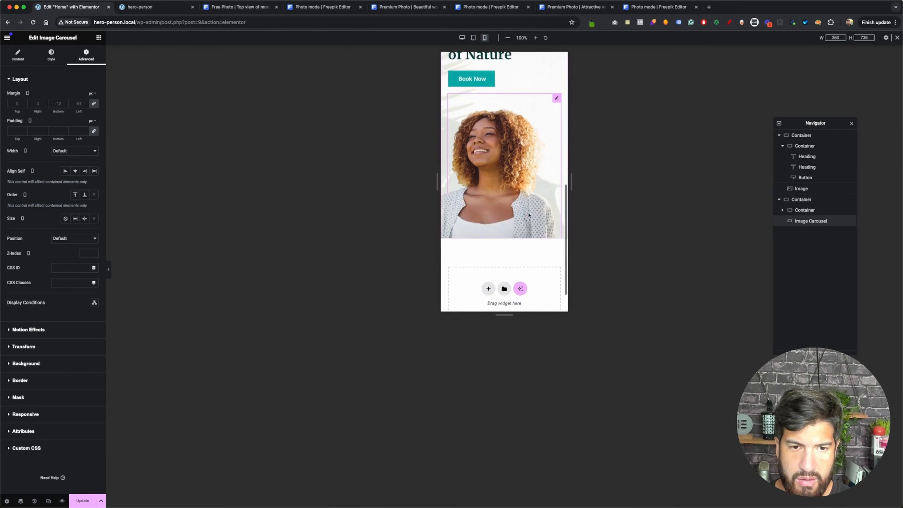
scroll(518, 215, "up", 5)
scroll(517, 215, "down", 3)
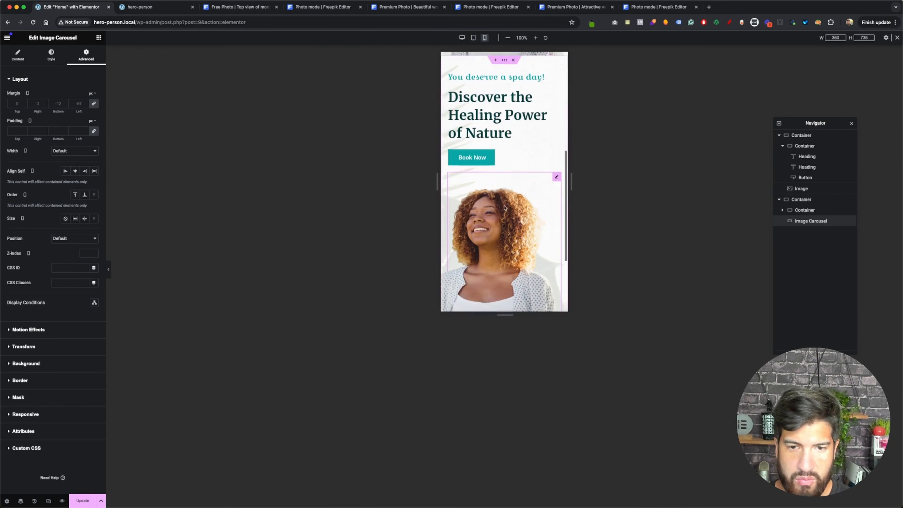
left_click(94, 104)
scroll(493, 174, "down", 2)
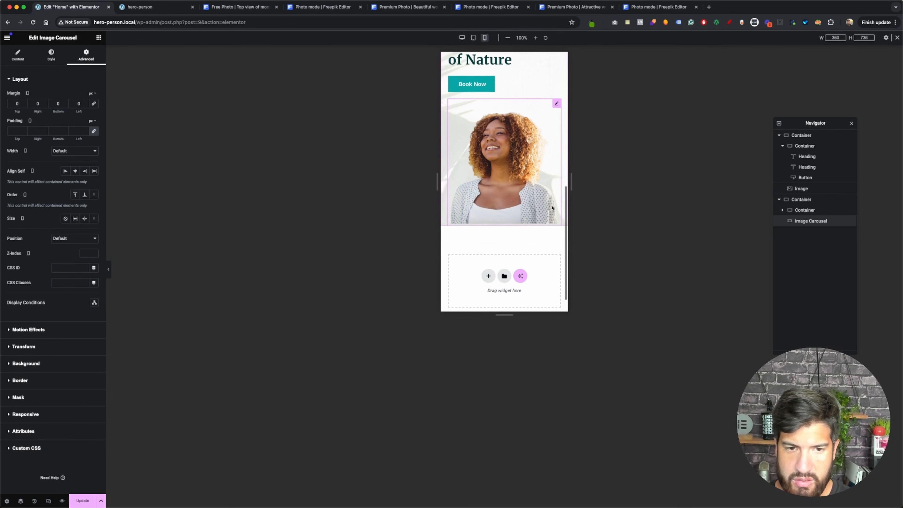
scroll(493, 173, "up", 2)
scroll(490, 171, "up", 2)
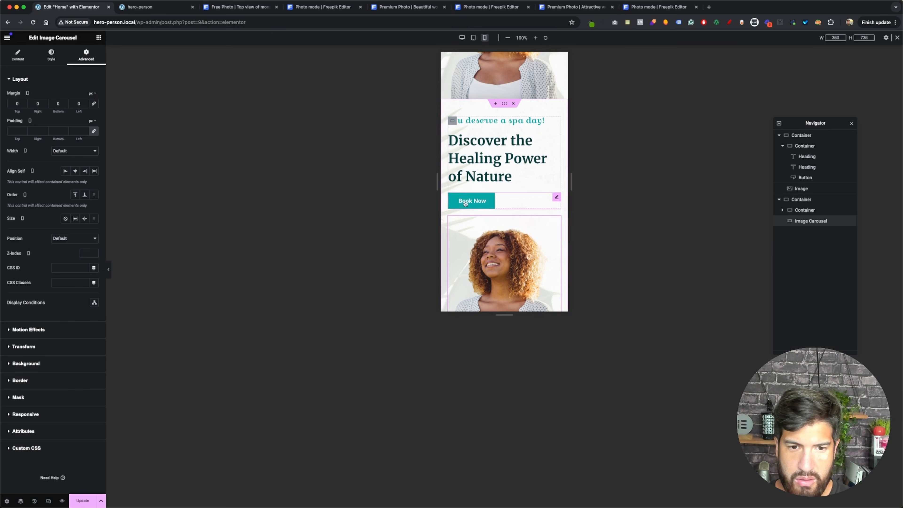
scroll(465, 203, "down", 3)
scroll(465, 203, "up", 3)
With the mobile preview widened to 402 px, give the image carousel a custom width of 310 px.
left_click_drag(571, 182, 588, 191)
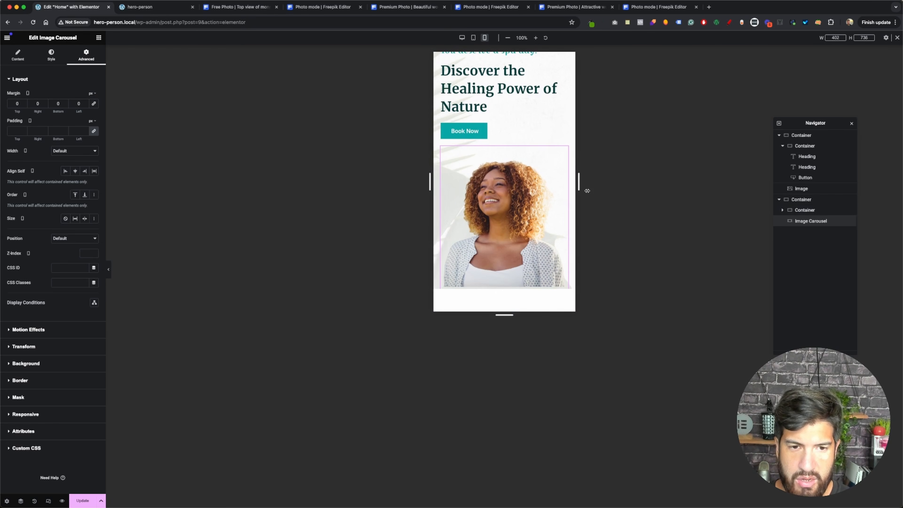
left_click(69, 152)
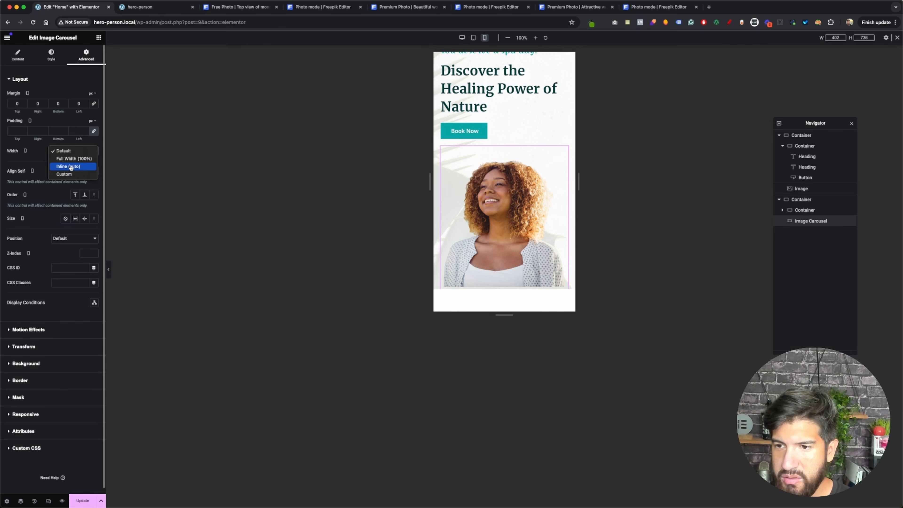
left_click(50, 174)
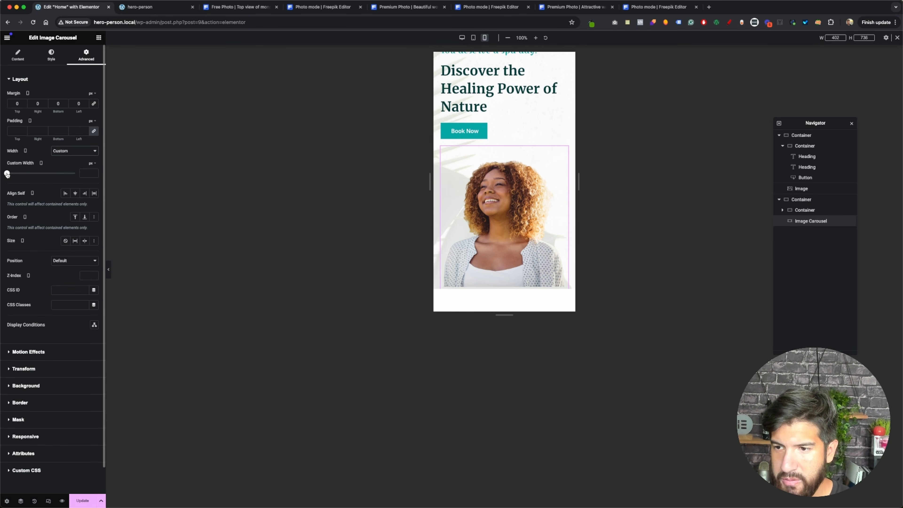
left_click_drag(7, 174, 28, 174)
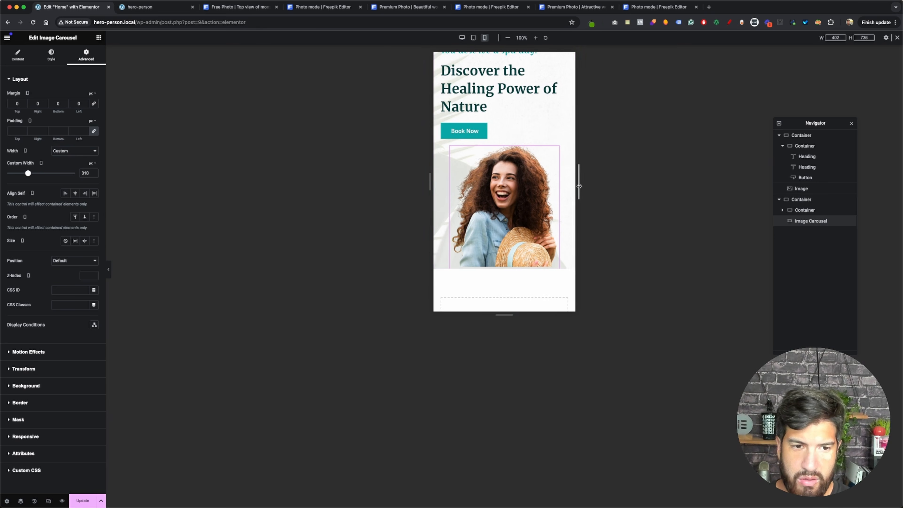
Check the hero sections in the mobile preview at 410 px wide and compare them in desktop view.
left_click_drag(578, 182, 583, 207)
scroll(511, 171, "up", 5)
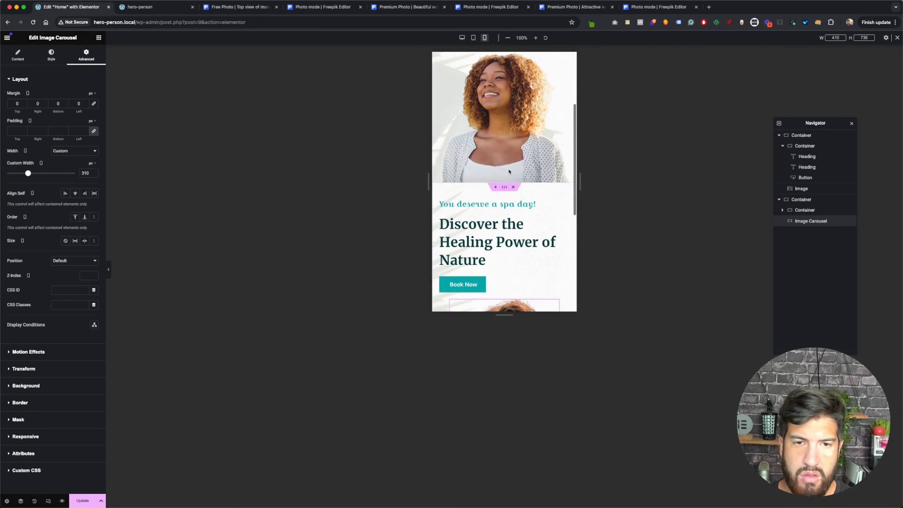
scroll(511, 153, "down", 4)
left_click(462, 38)
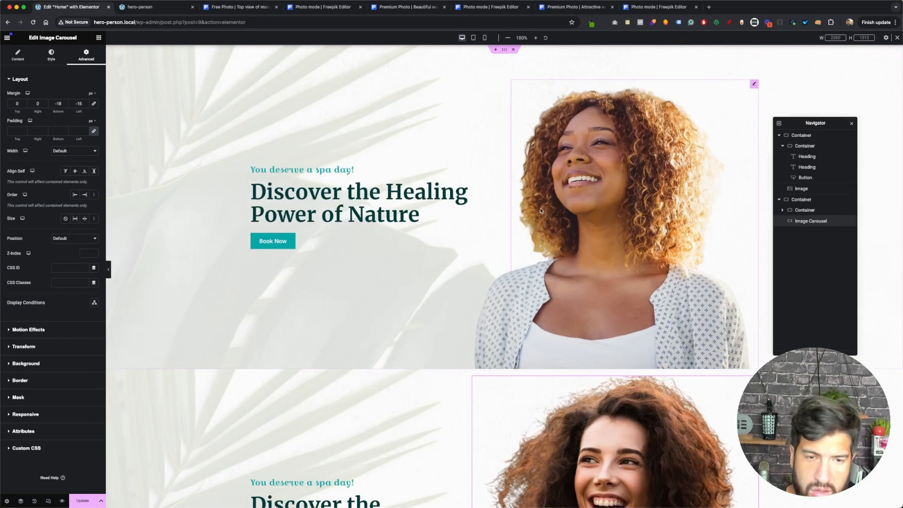
scroll(569, 279, "down", 2)
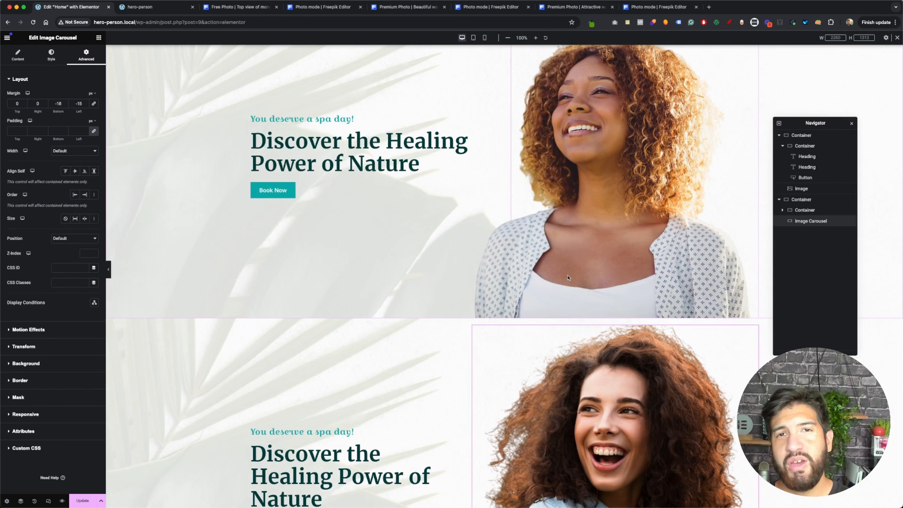